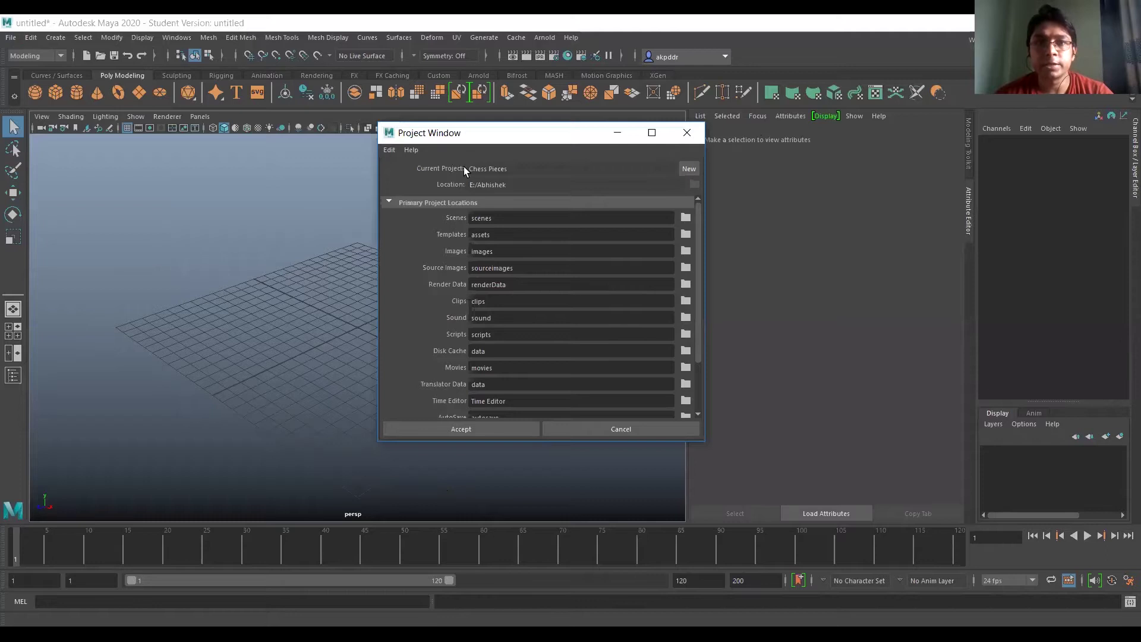
# Start a new project and name it Space Station.
pyautogui.click(689, 169)
pyautogui.doubleClick(548, 171)
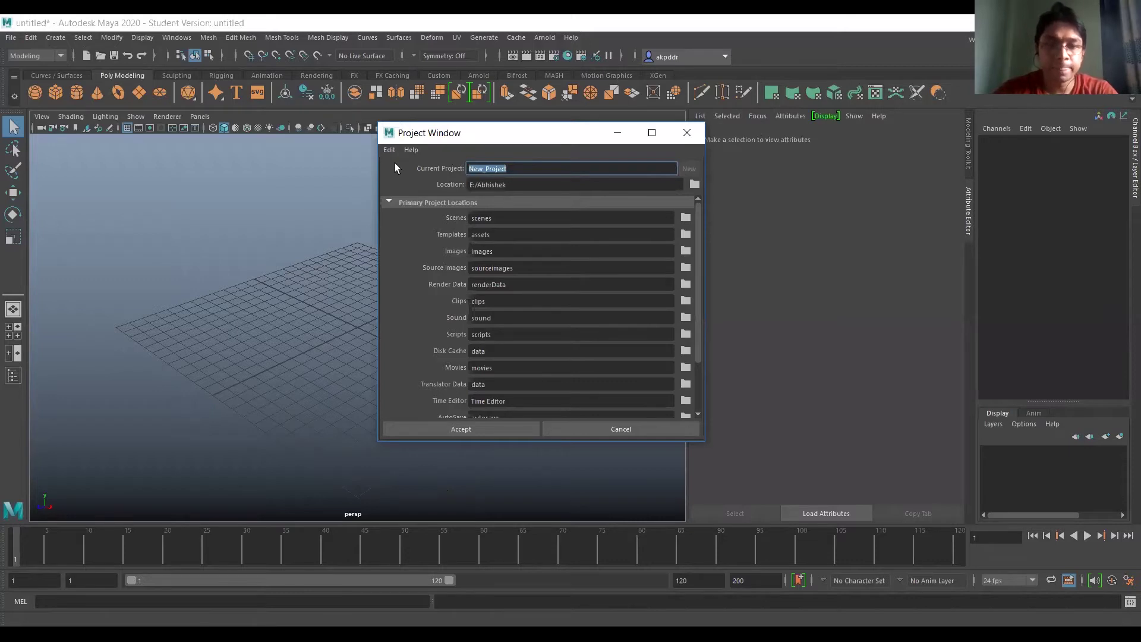
pyautogui.write('Space Station')
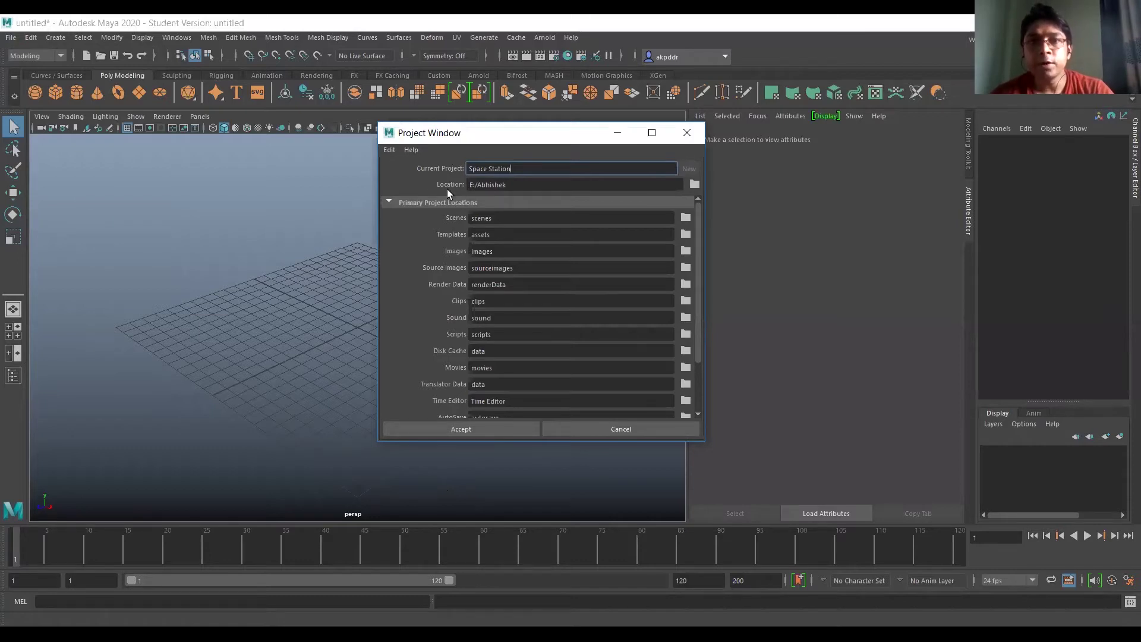
# Set the new project's location to the existing Maya Videos folder on drive E: and create the project.
pyautogui.click(695, 184)
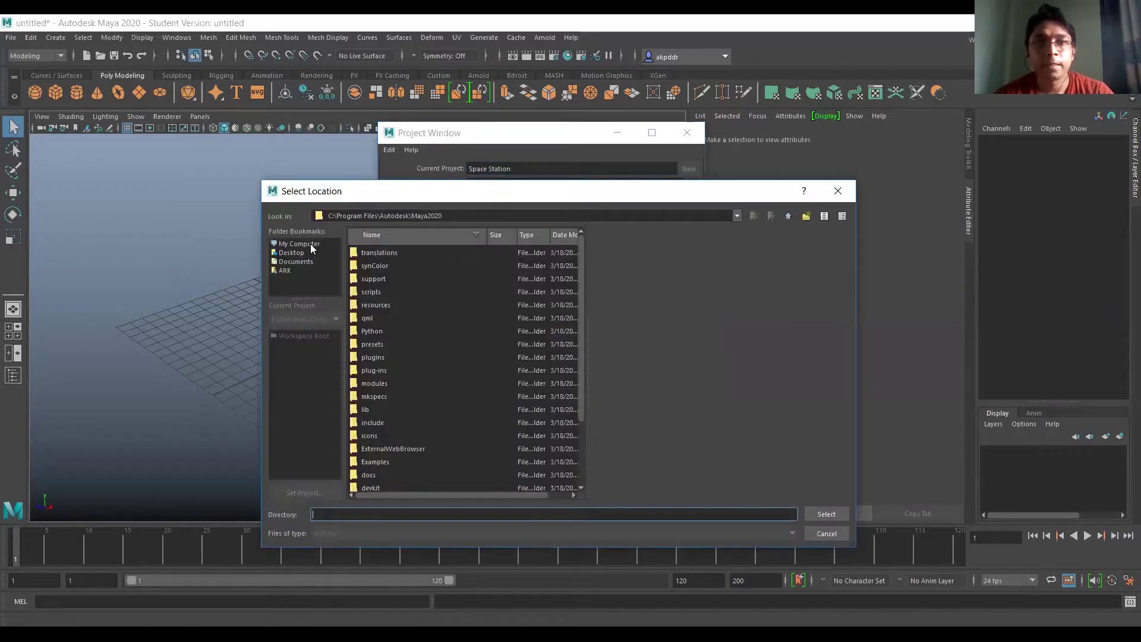
pyautogui.click(311, 244)
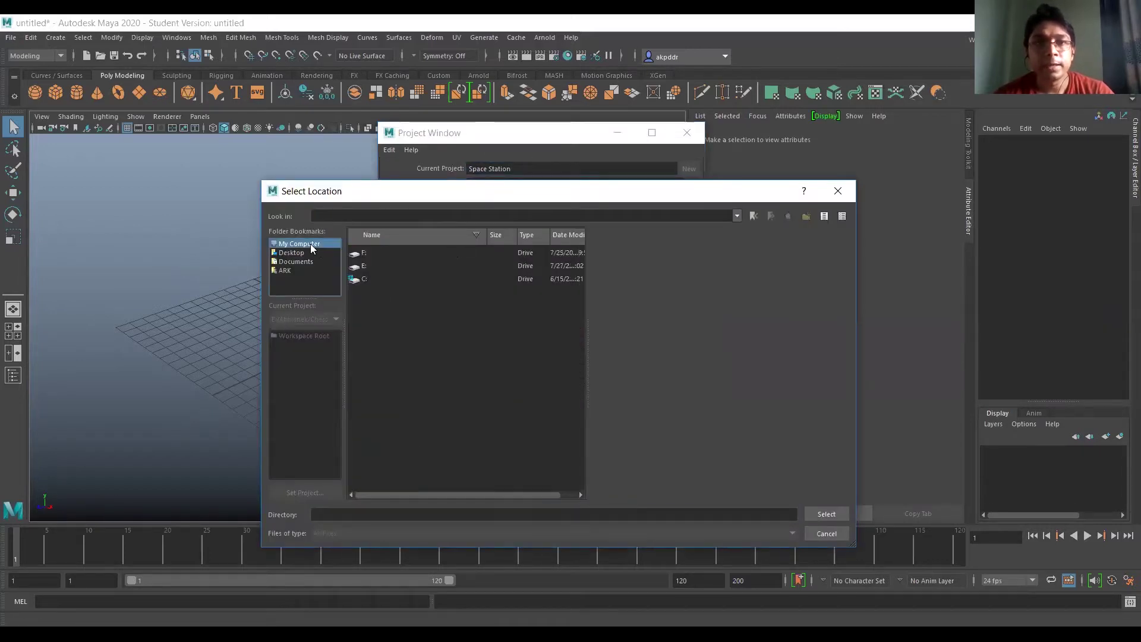
pyautogui.doubleClick(357, 266)
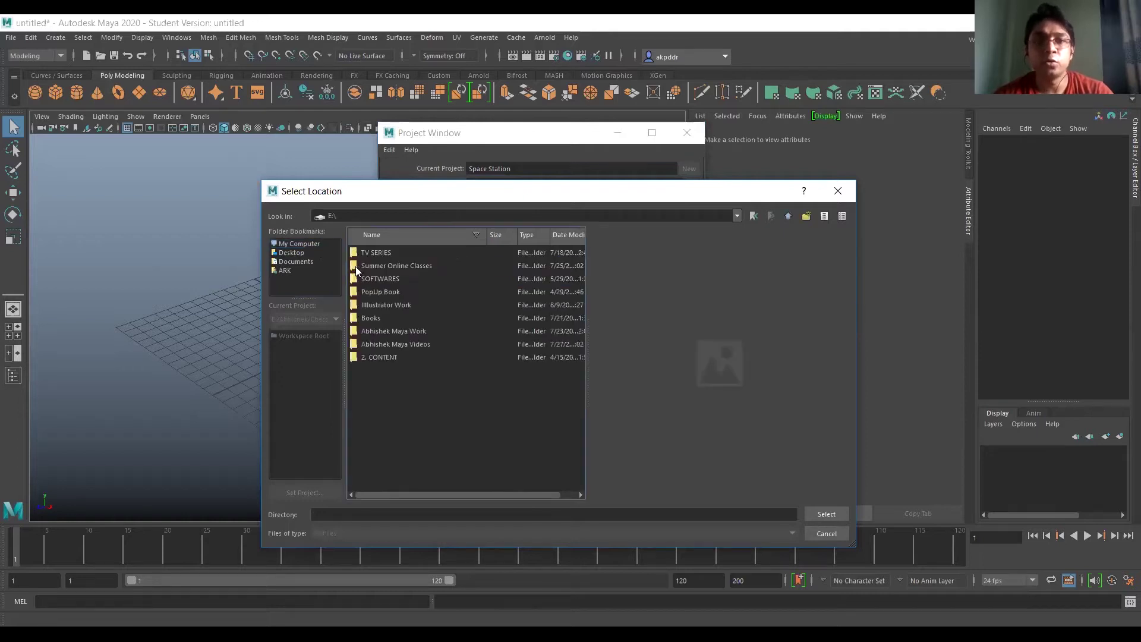
pyautogui.click(408, 344)
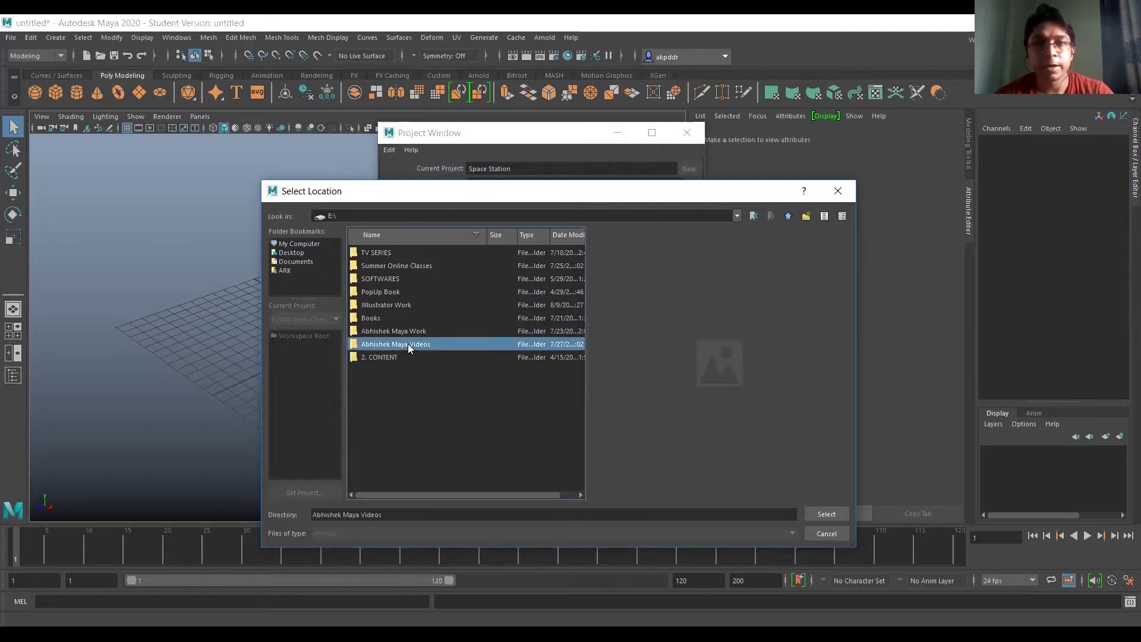
pyautogui.click(826, 514)
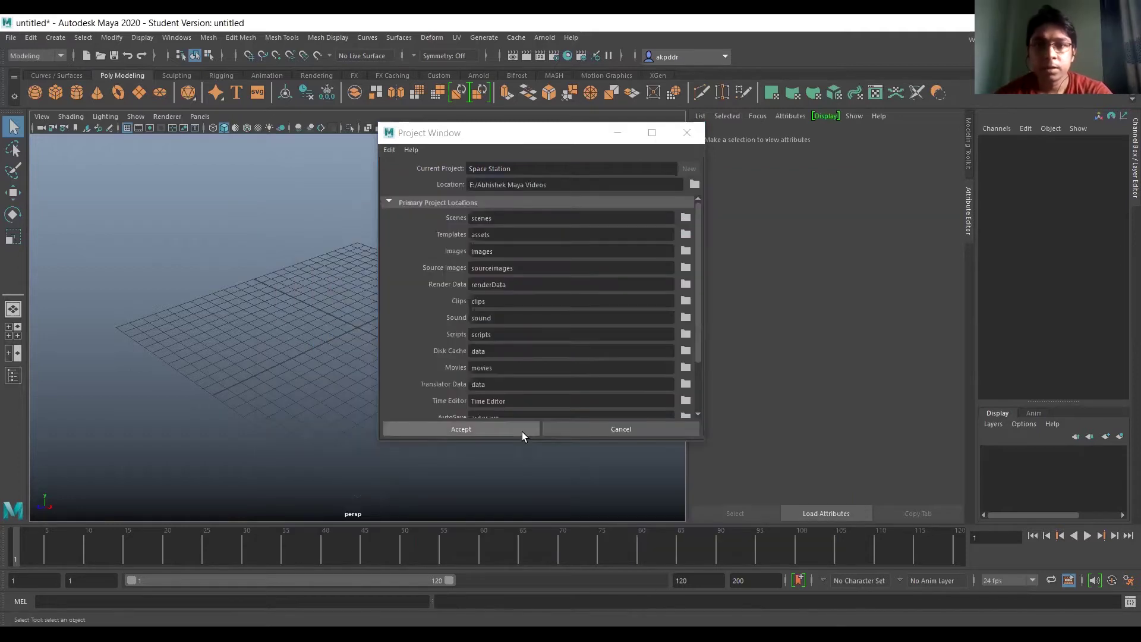
pyautogui.click(522, 431)
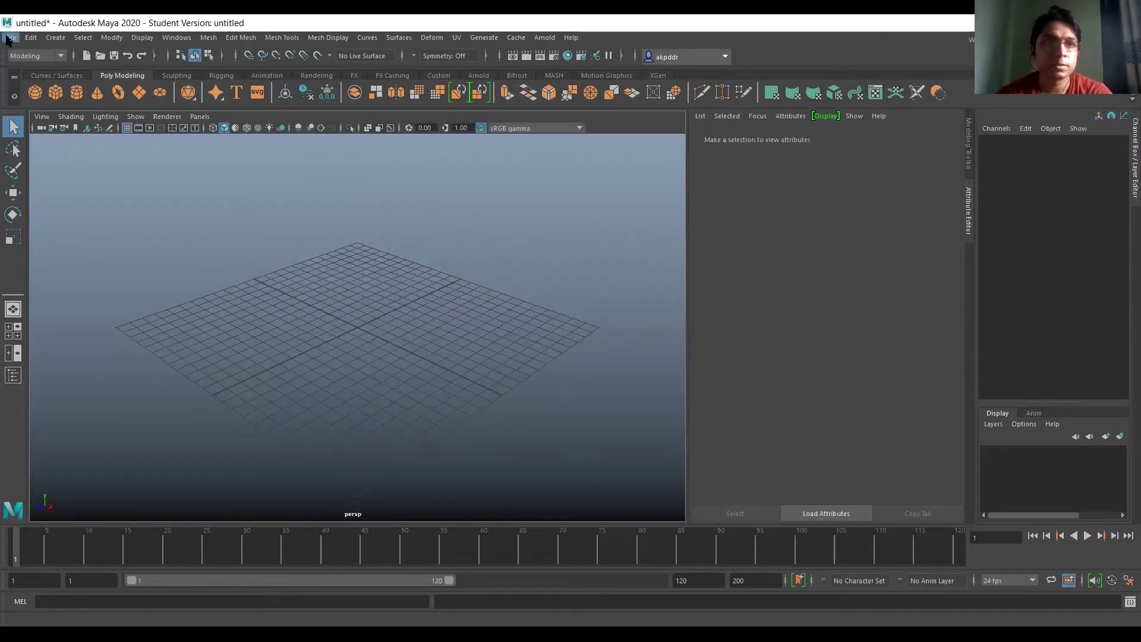
# Set the Space Station folder as the active project.
pyautogui.click(11, 37)
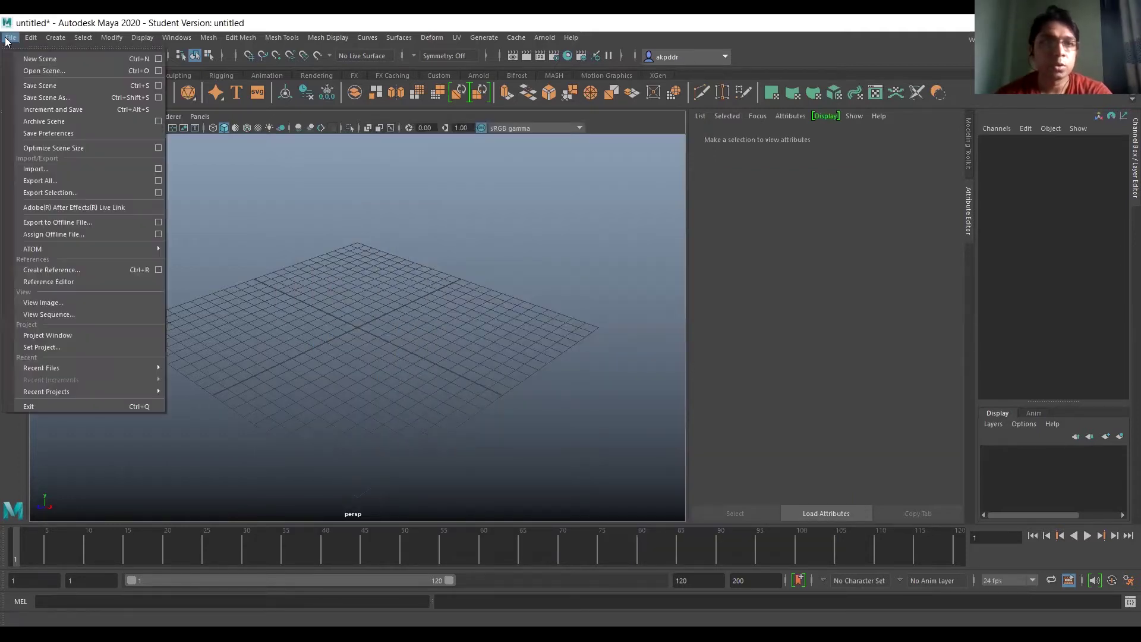
pyautogui.click(66, 341)
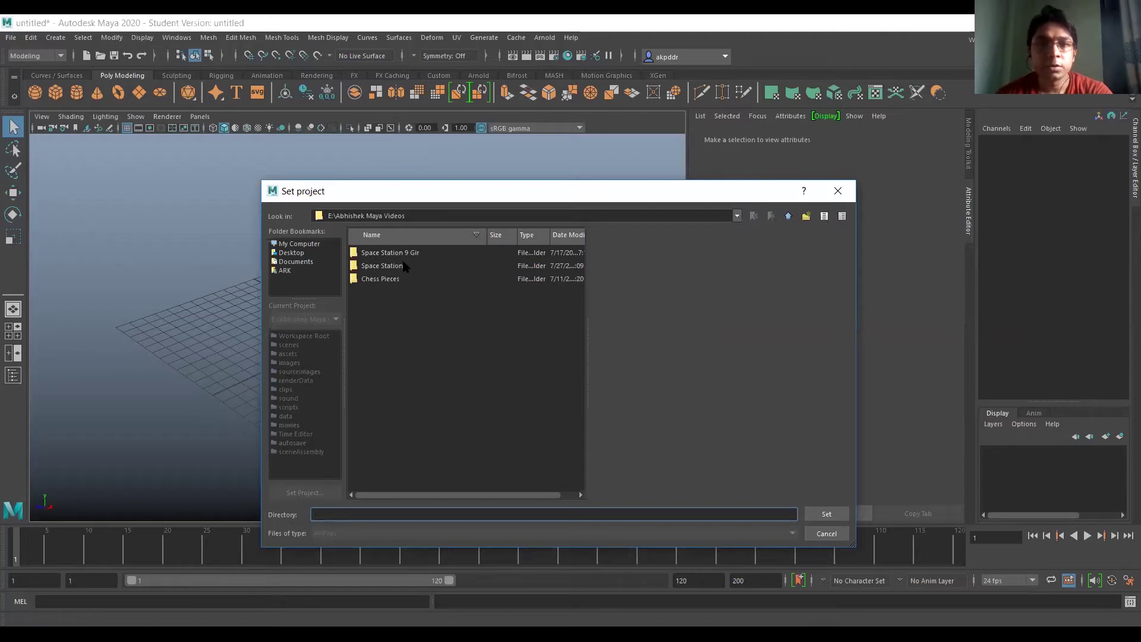
pyautogui.click(397, 269)
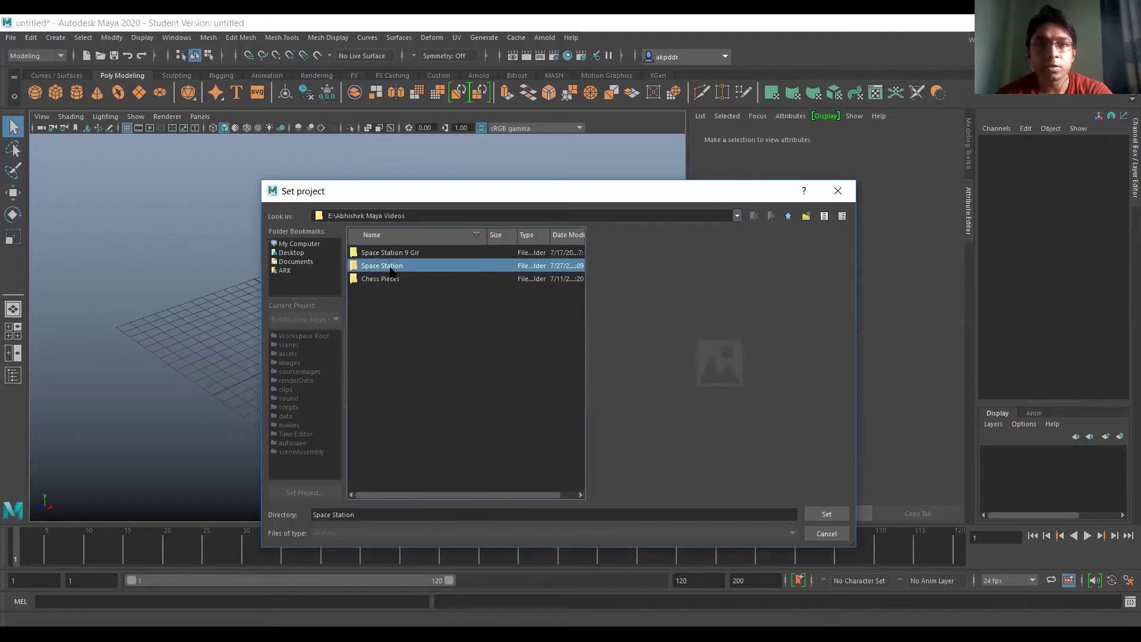
pyautogui.click(829, 513)
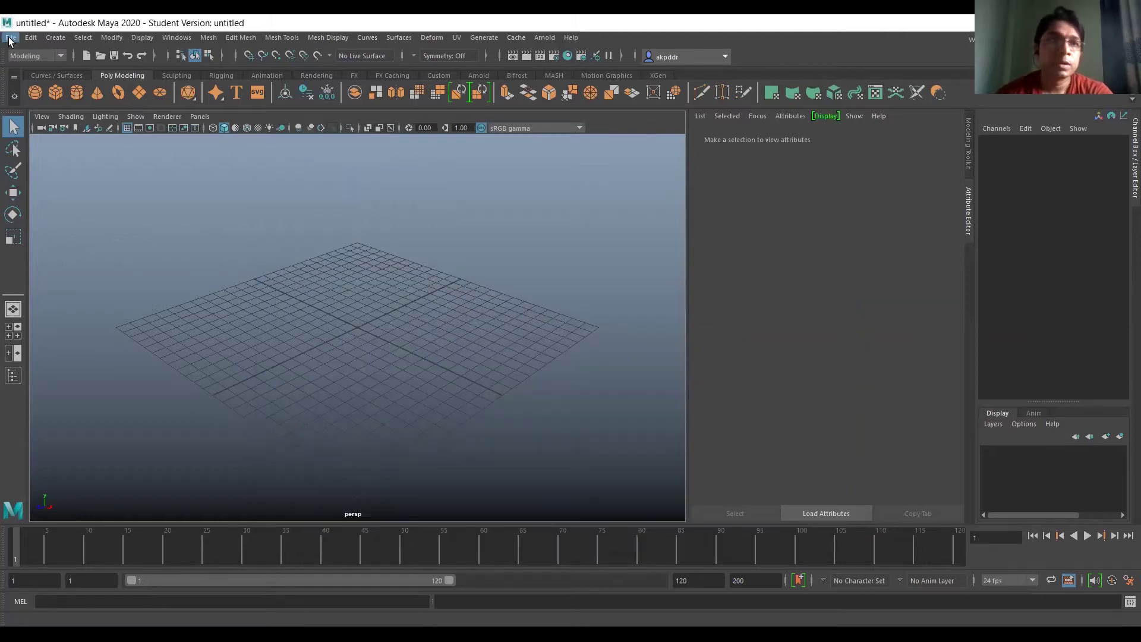
# Save the scene as a Maya ASCII file named 27 July in the project's scenes folder, accepting the student version notice.
pyautogui.click(10, 37)
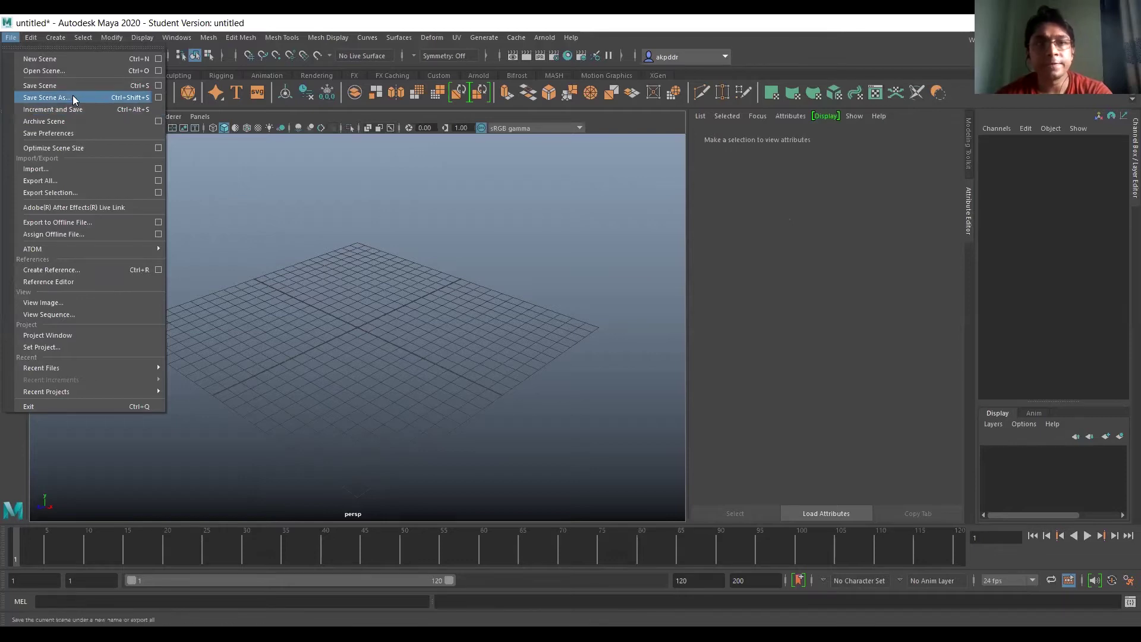
pyautogui.click(554, 266)
pyautogui.hotkey('ctrl', 'shift', 's')
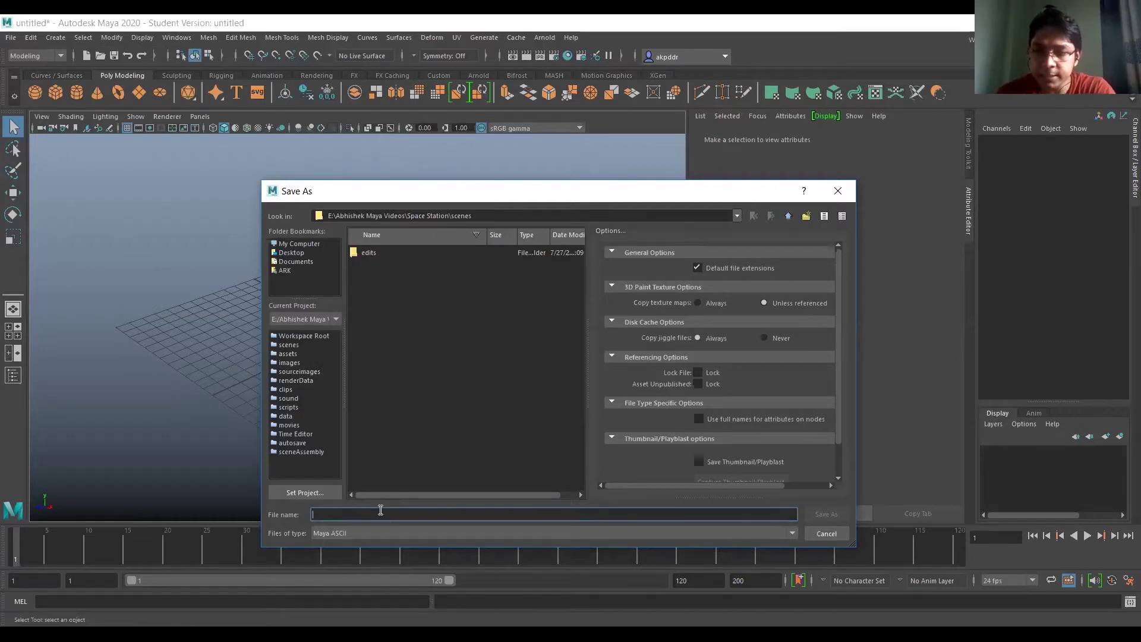
pyautogui.write('27 July')
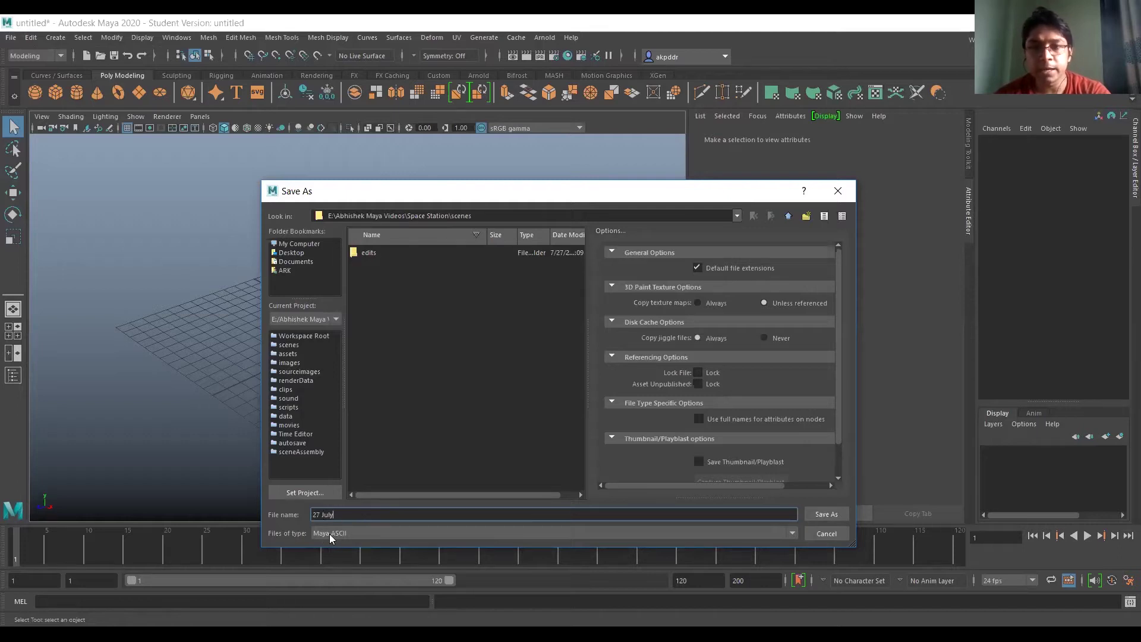
pyautogui.click(824, 515)
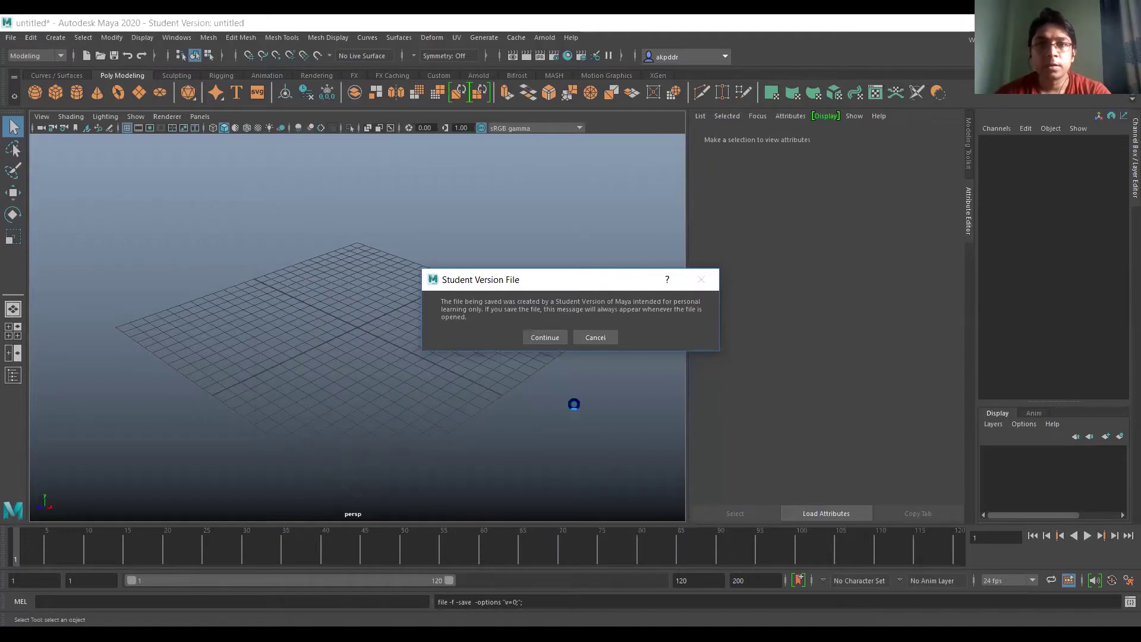
pyautogui.click(543, 337)
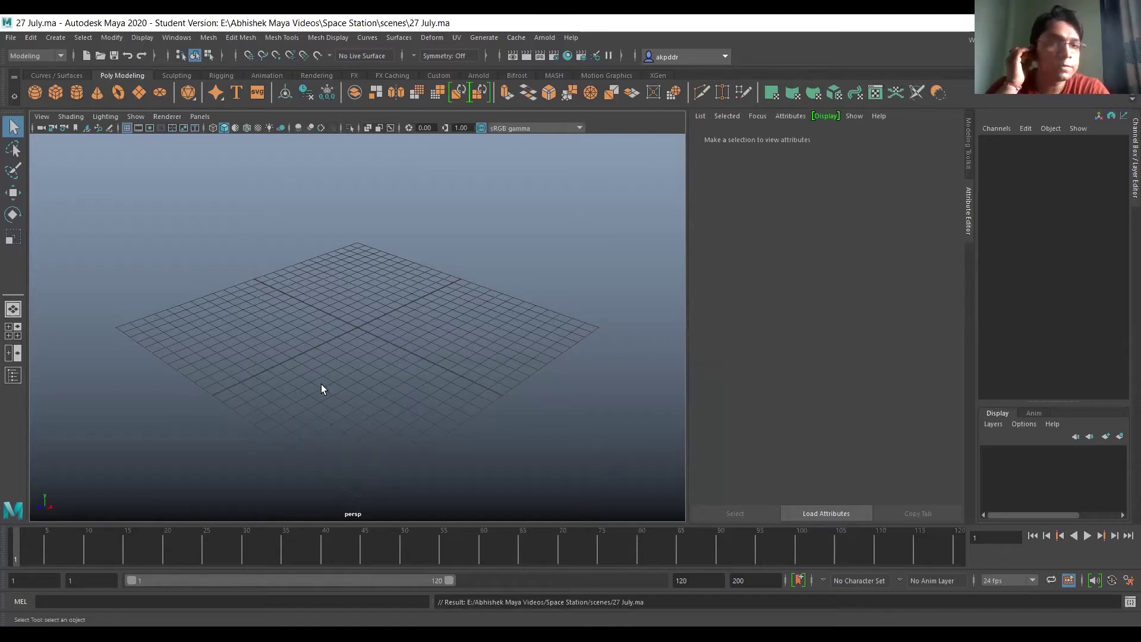
# Create a polygon torus at the centre of the grid.
pyautogui.click(57, 38)
pyautogui.moveTo(110, 79)
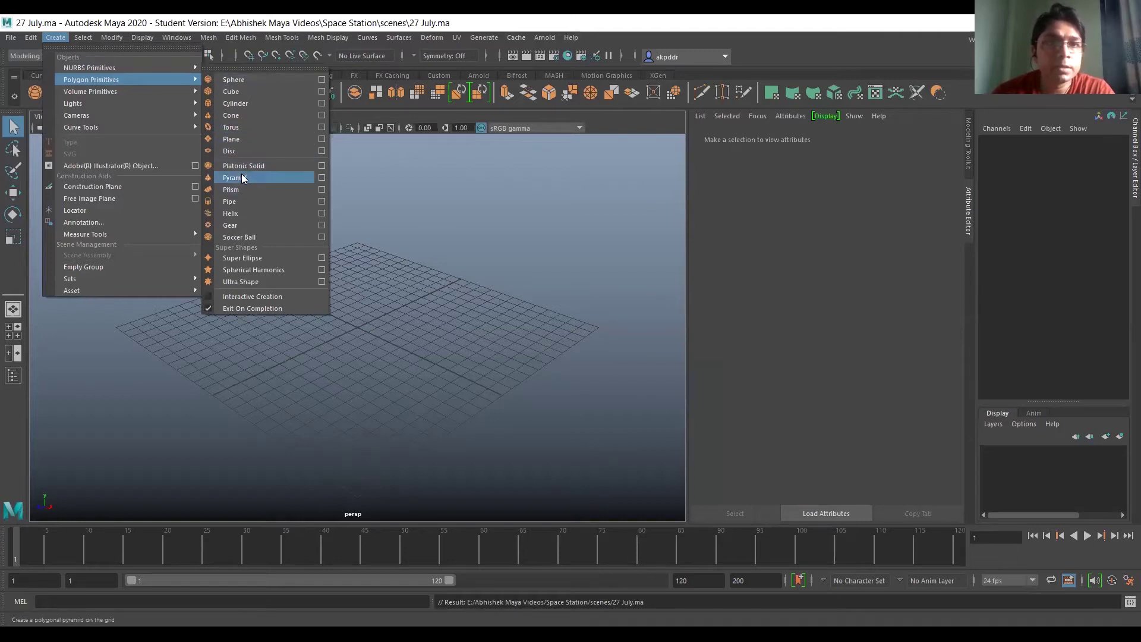
pyautogui.click(232, 130)
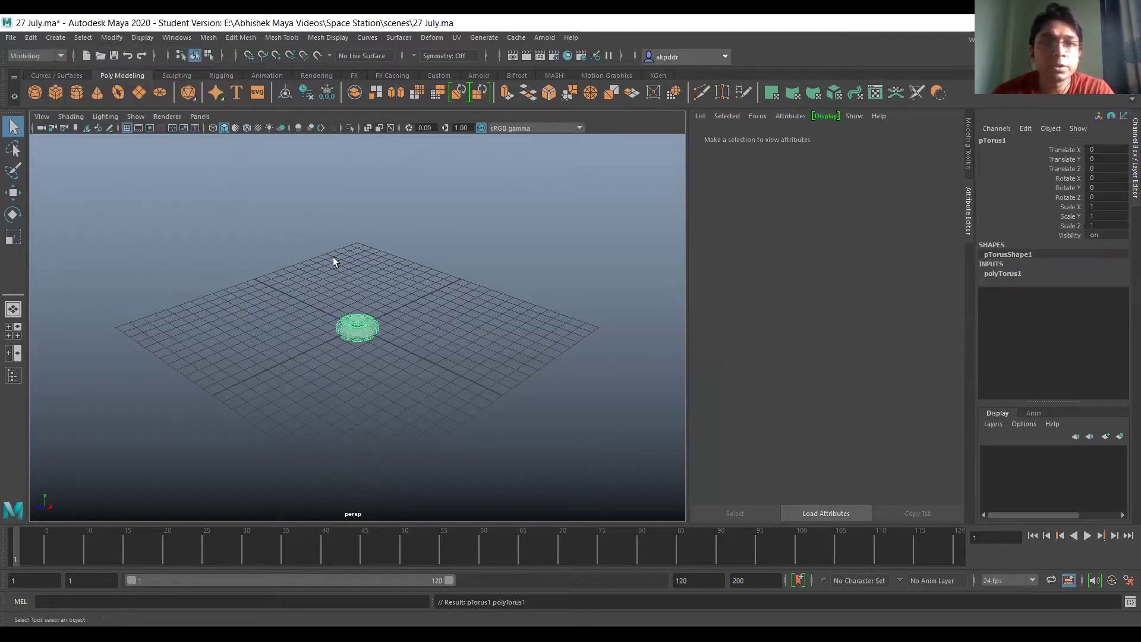
pyautogui.scroll(8, 368, 357)
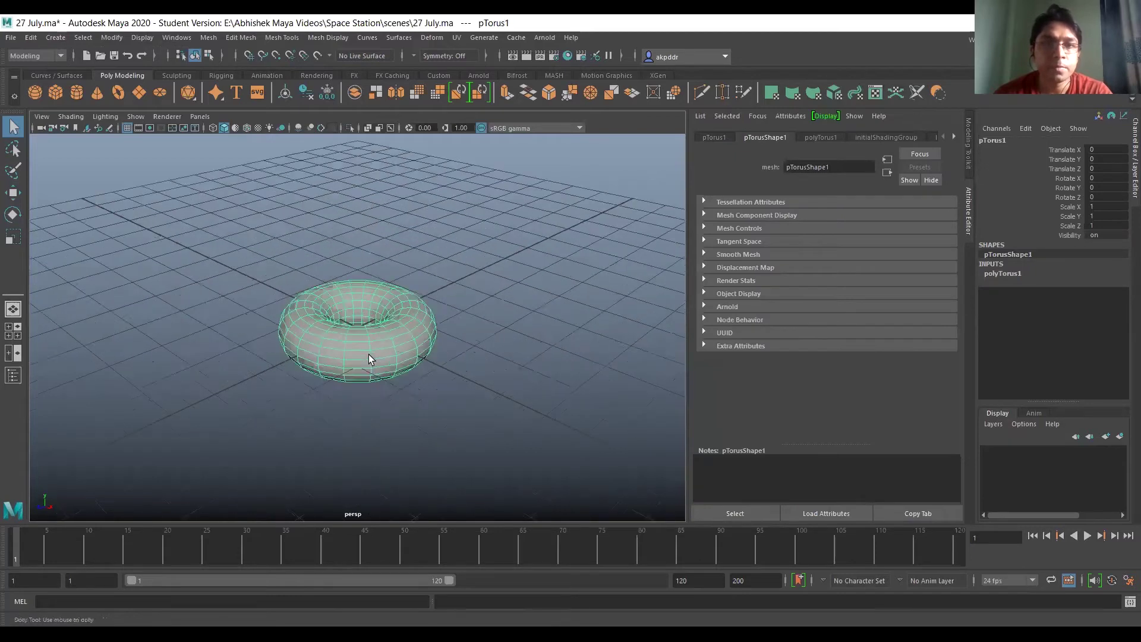
pyautogui.keyDown('alt'); pyautogui.moveTo(372, 376); pyautogui.dragTo(387, 357); pyautogui.keyUp('alt')
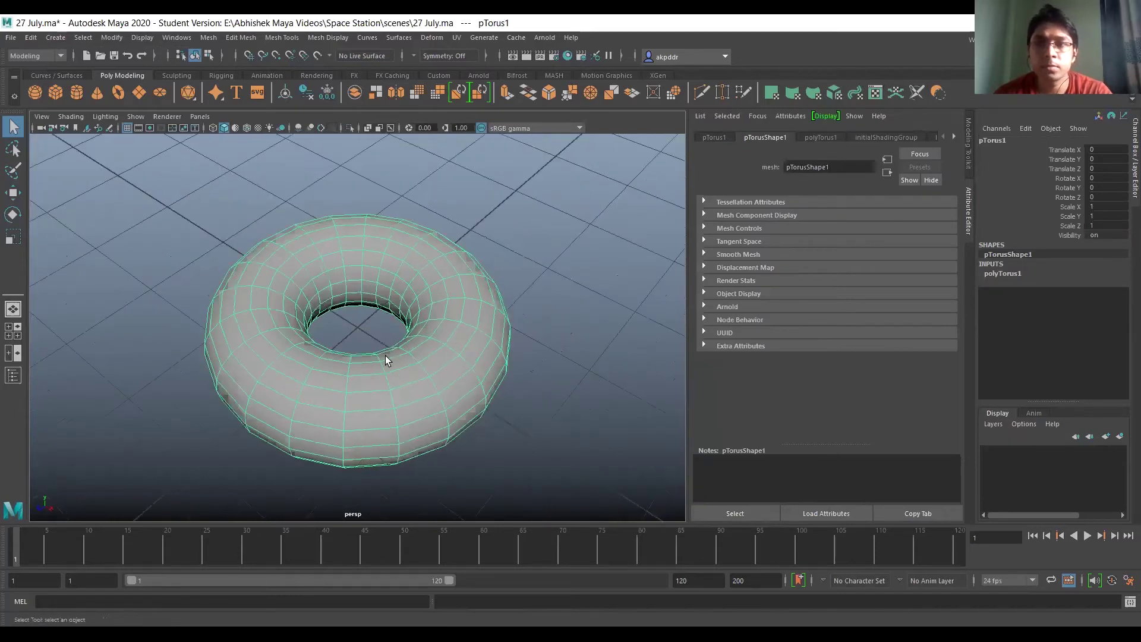
# Set the torus's radius to 20, its axis subdivisions to 40 and its height subdivisions to 44.
pyautogui.click(1002, 274)
pyautogui.doubleClick(1100, 283)
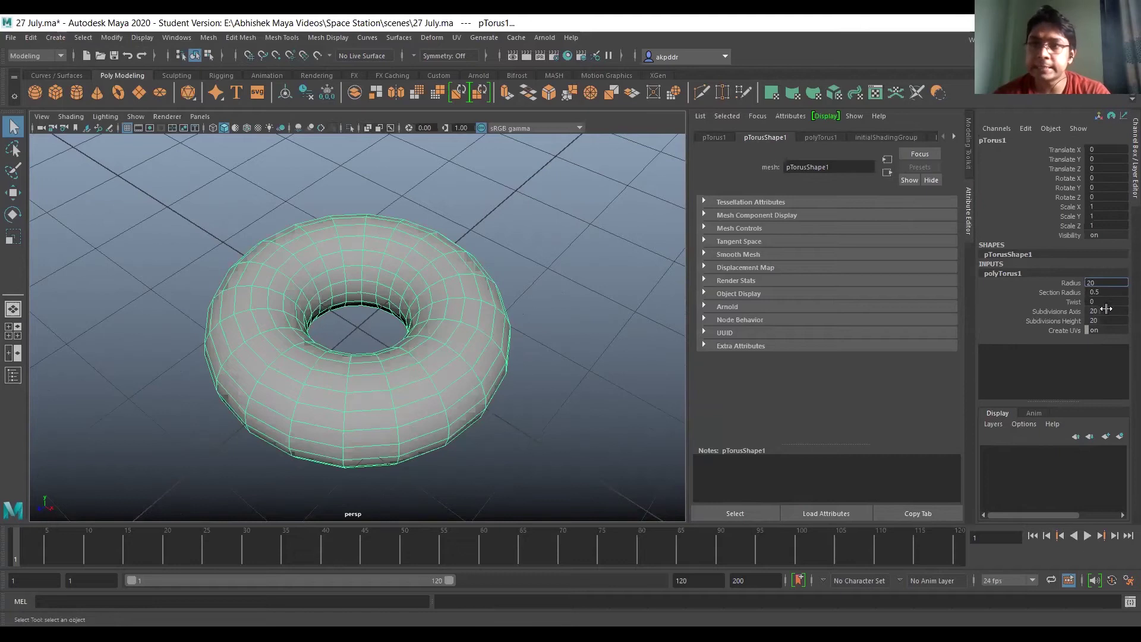
pyautogui.doubleClick(1104, 310)
pyautogui.write('4')
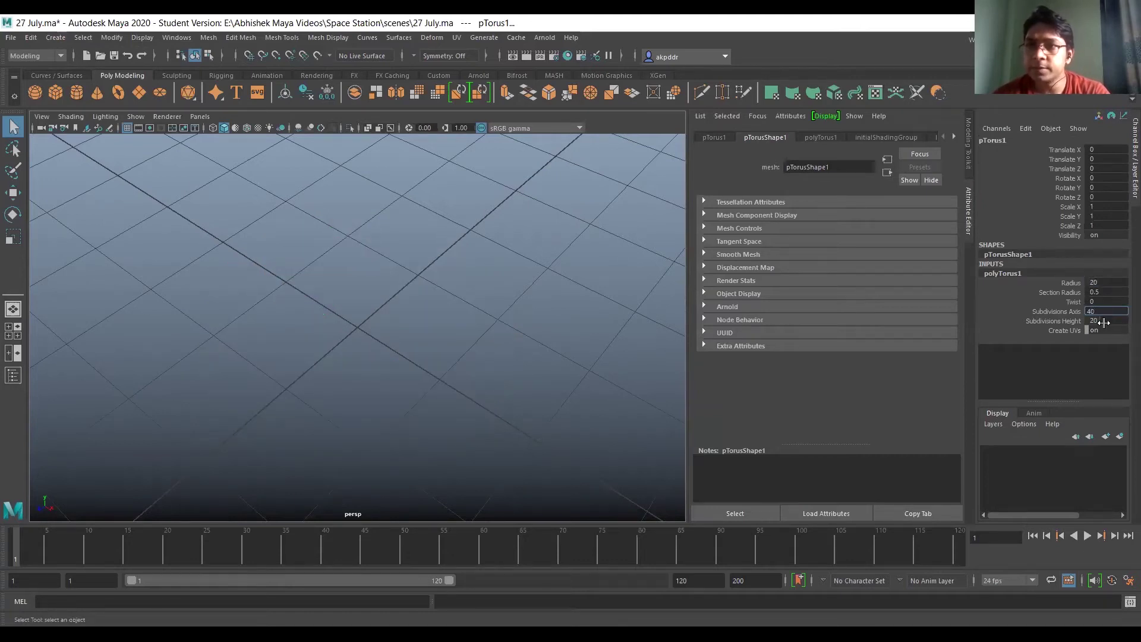
pyautogui.doubleClick(1105, 322)
pyautogui.write('44')
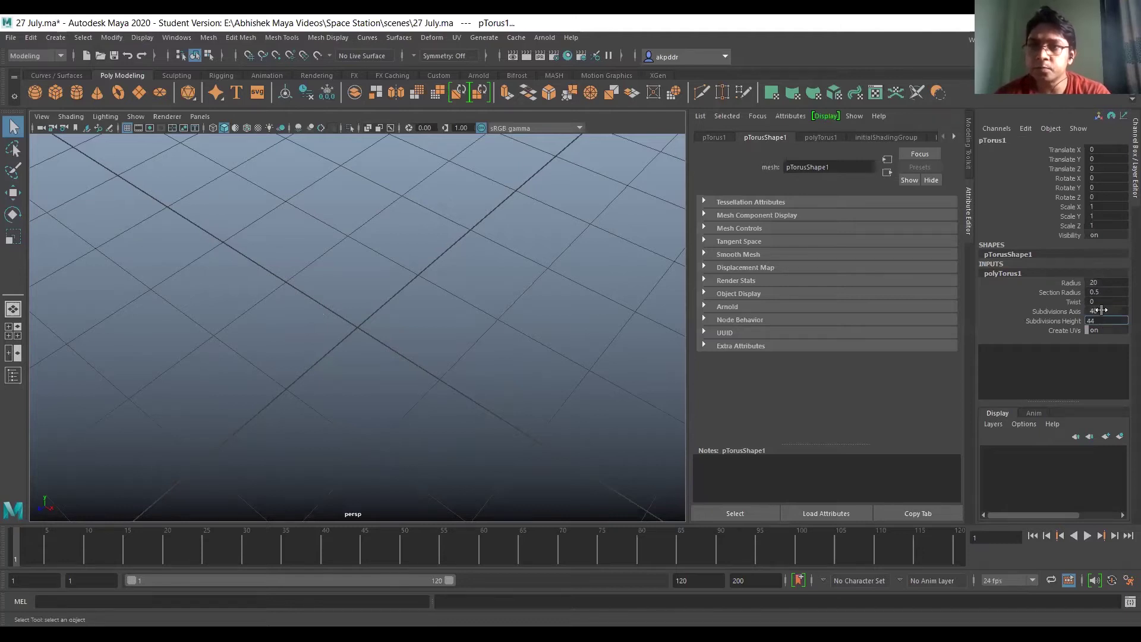
# Set the torus's section radius to 2.
pyautogui.doubleClick(1104, 291)
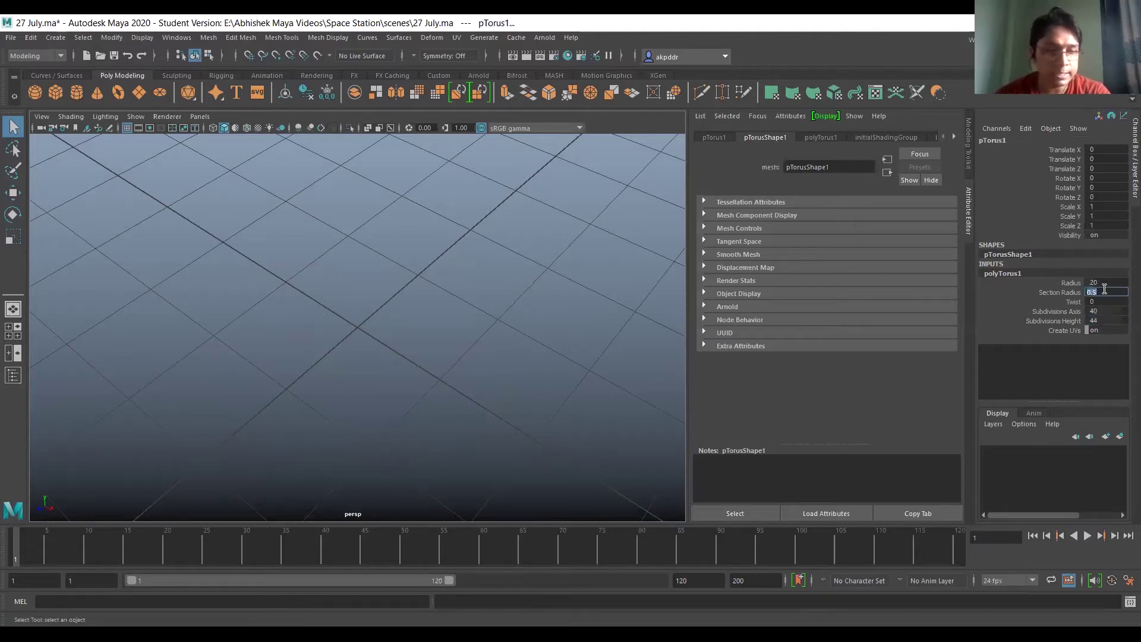
pyautogui.write('2')
pyautogui.press('Return')
pyautogui.scroll(-3, 440, 280)
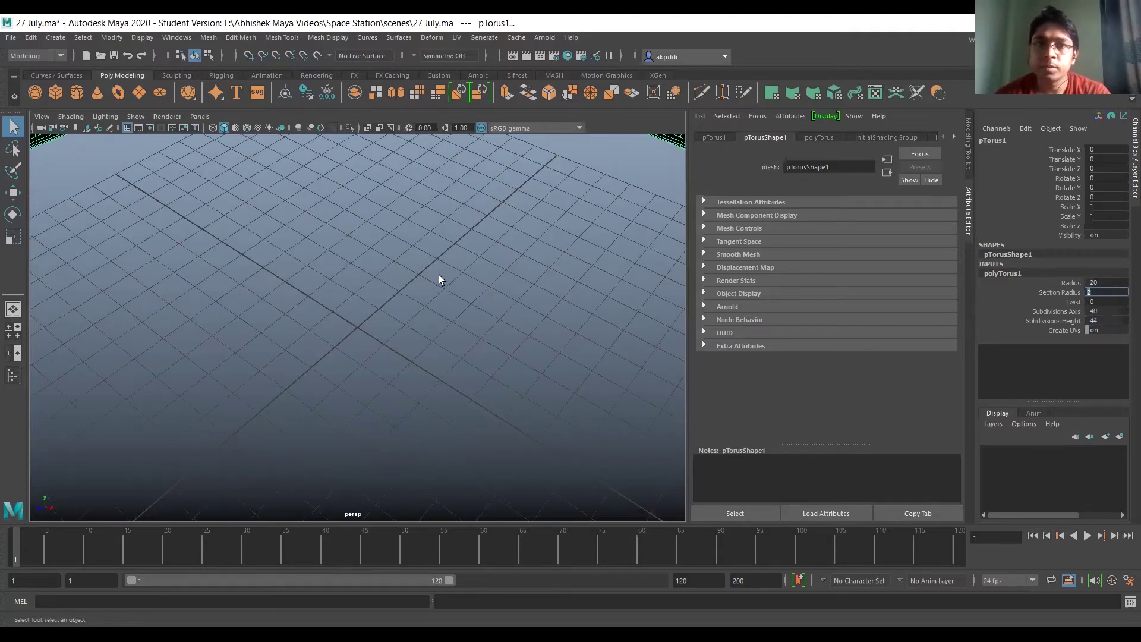
pyautogui.scroll(-5, 440, 279)
pyautogui.keyDown('alt'); pyautogui.moveTo(369, 331); pyautogui.dragTo(265, 315); pyautogui.keyUp('alt')
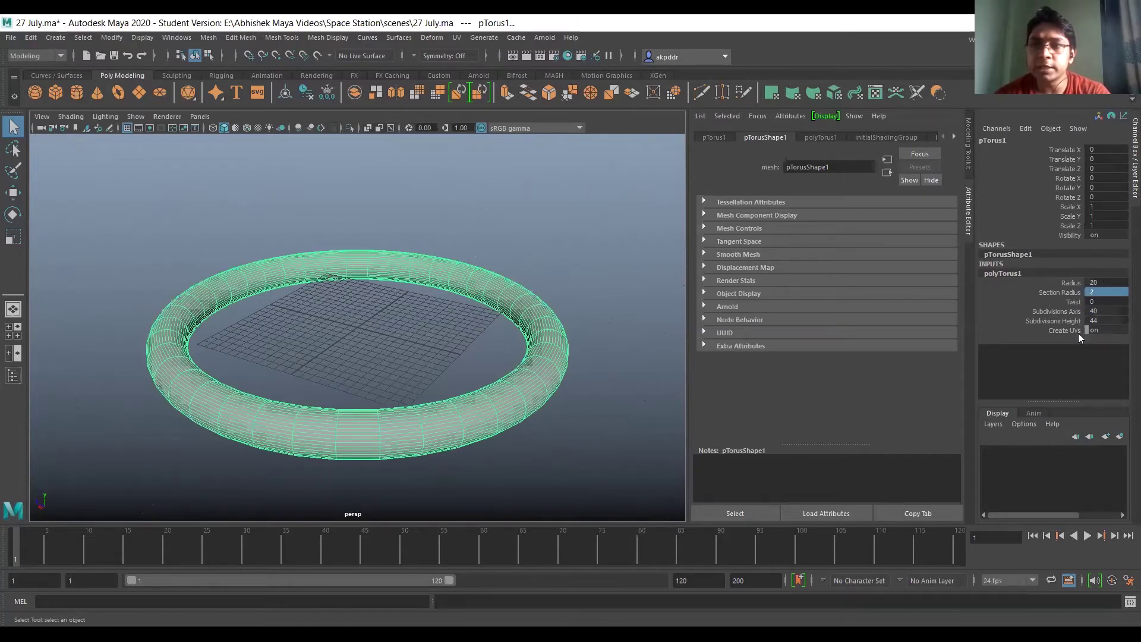
# Switch the torus to face selection and select a two-segment-wide band of faces on each of two opposite sides of the ring.
pyautogui.keyDown('alt'); pyautogui.moveTo(407, 359); pyautogui.dragTo(391, 386); pyautogui.keyUp('alt')
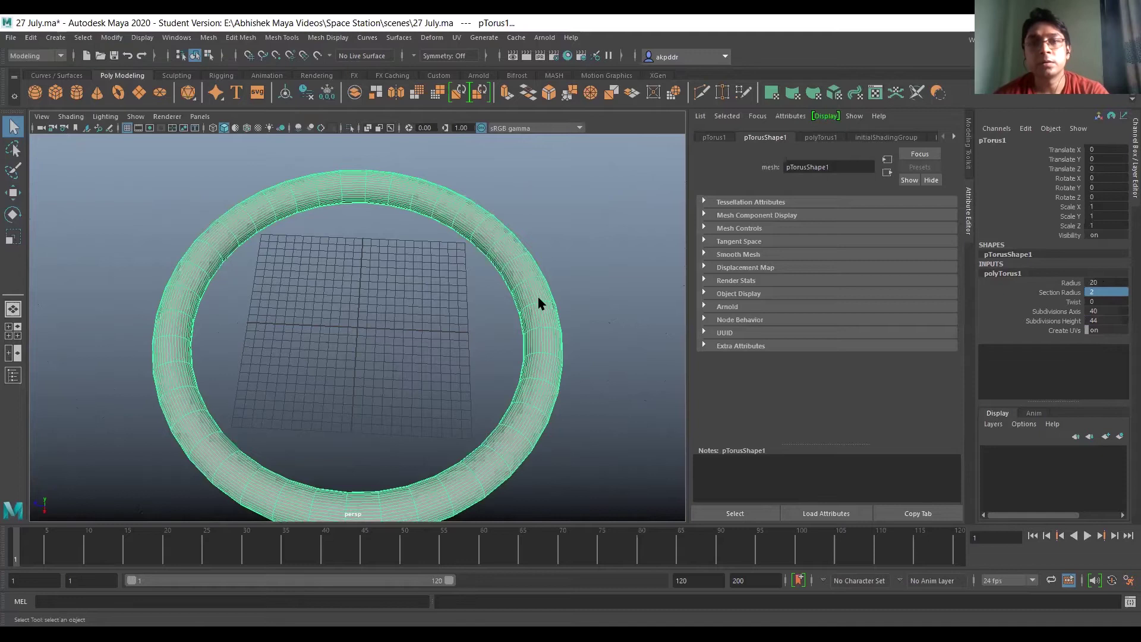
pyautogui.moveTo(540, 304)
pyautogui.mouseDown(button='right')
pyautogui.moveTo(548, 333)
pyautogui.moveTo(548, 318)
pyautogui.mouseUp(button='right')
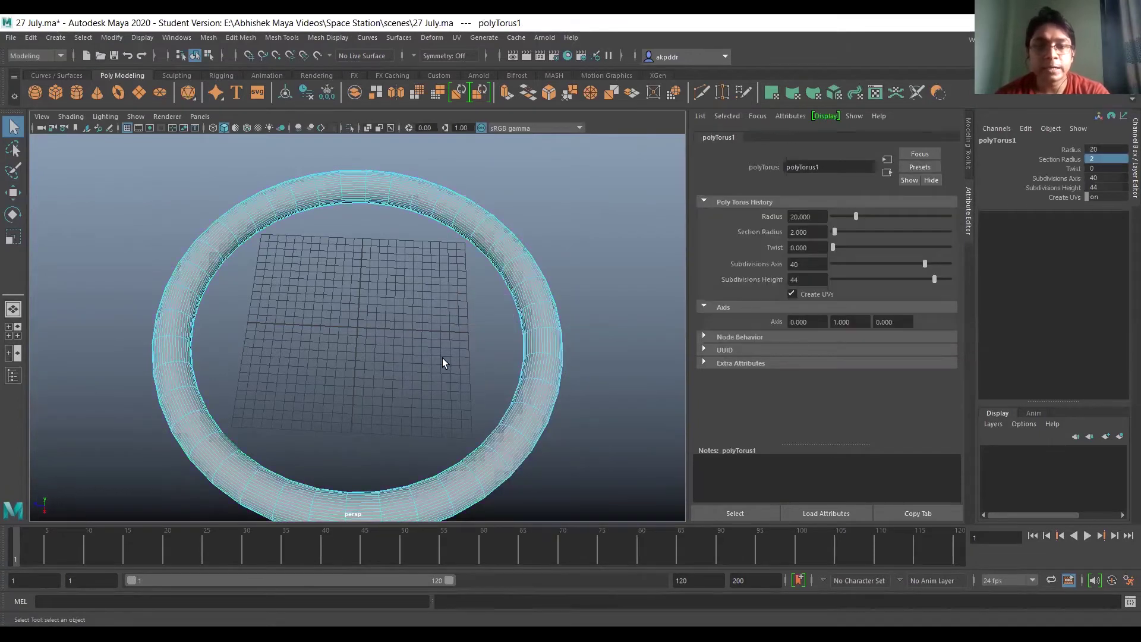
pyautogui.keyDown('alt'); pyautogui.moveTo(441, 347); pyautogui.dragTo(439, 353); pyautogui.keyUp('alt')
pyautogui.keyDown('alt'); pyautogui.moveTo(440, 352); pyautogui.dragTo(446, 319, button='middle'); pyautogui.keyUp('alt')
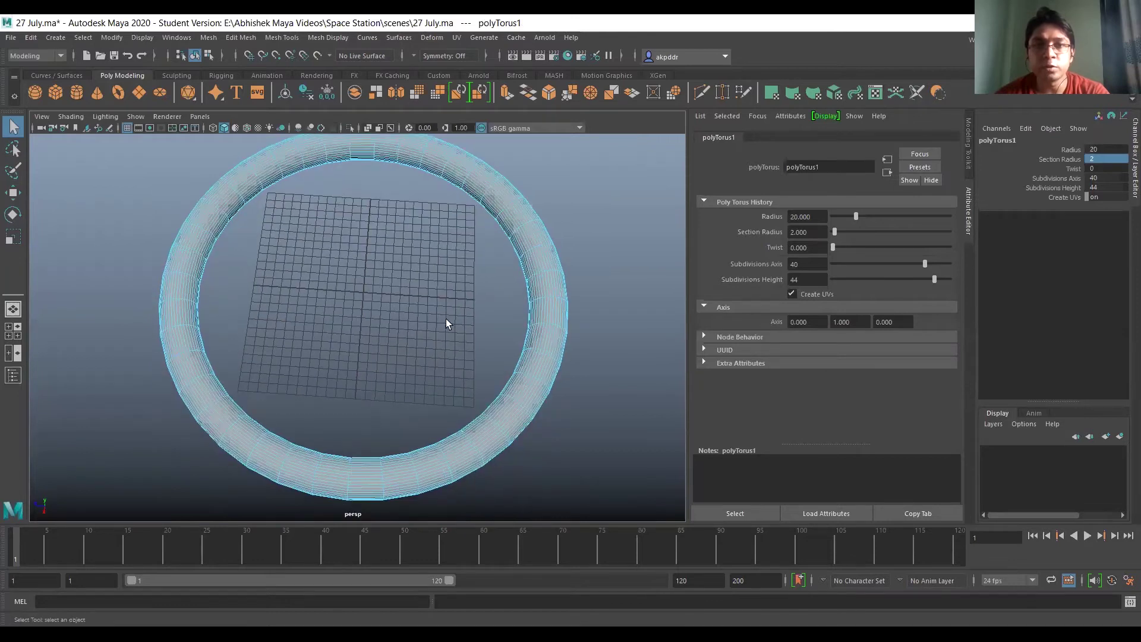
pyautogui.keyDown('alt'); pyautogui.moveTo(445, 319); pyautogui.dragTo(393, 391); pyautogui.keyUp('alt')
pyautogui.moveTo(507, 285); pyautogui.dragTo(590, 312)
pyautogui.keyDown('shift'); pyautogui.moveTo(131, 289); pyautogui.dragTo(225, 315); pyautogui.keyUp('shift')
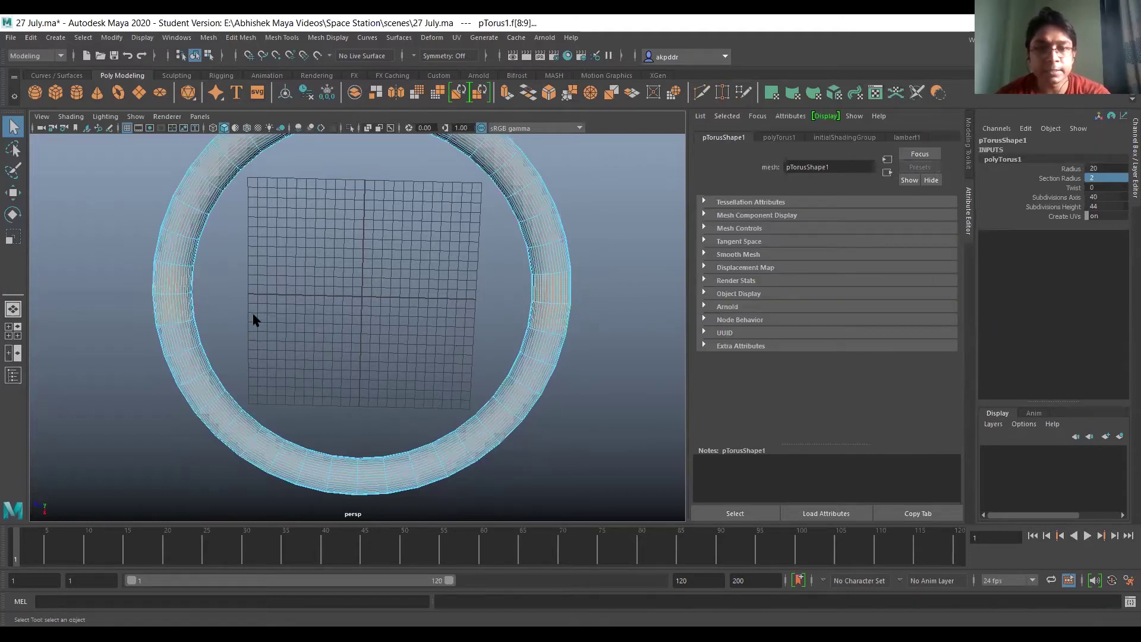
# Switch to wireframe display and add the two remaining opposite face bands to the selection, spacing four bands evenly around the ring.
pyautogui.press('4')
pyautogui.keyDown('shift'); pyautogui.moveTo(349, 441); pyautogui.dragTo(378, 507); pyautogui.keyUp('shift')
pyautogui.scroll(-5, 388, 381)
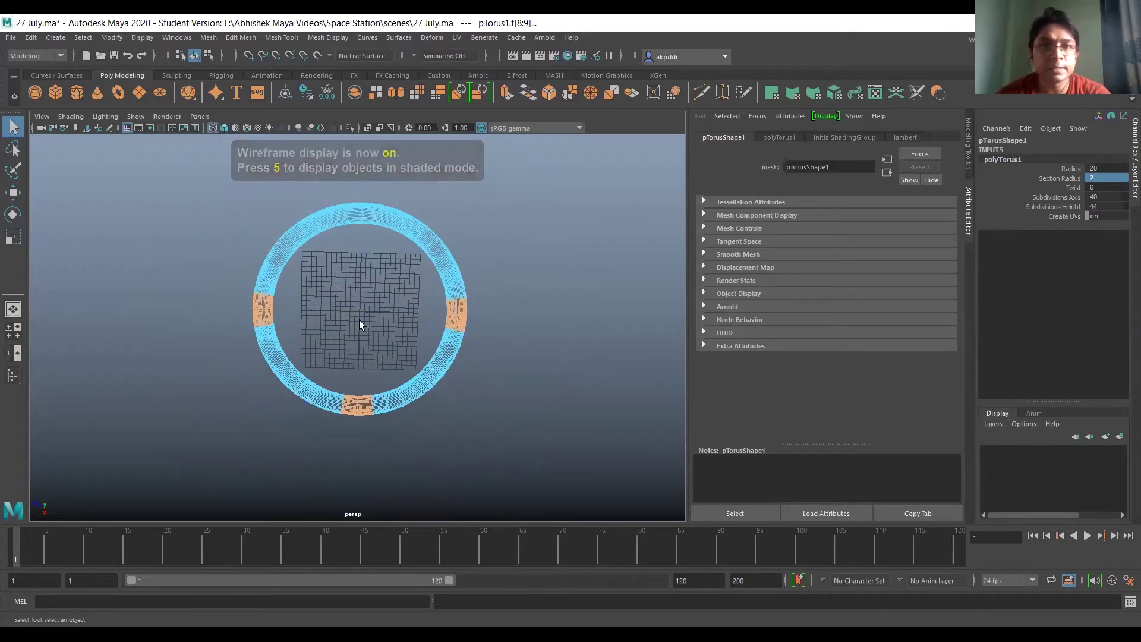
pyautogui.keyDown('shift'); pyautogui.moveTo(353, 189); pyautogui.dragTo(372, 241); pyautogui.keyUp('shift')
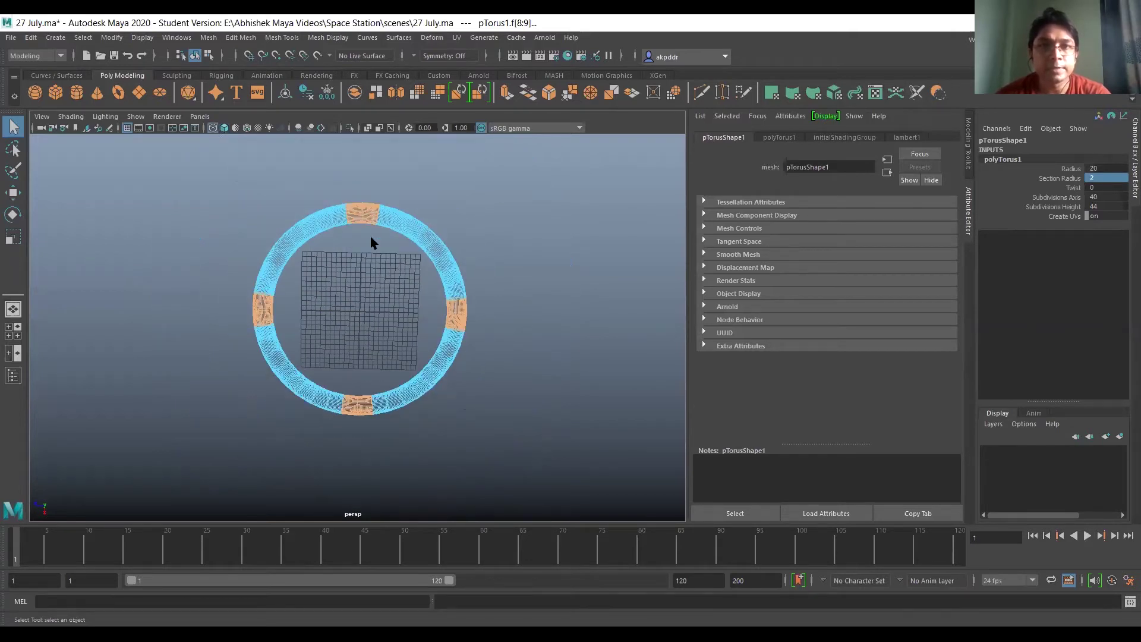
pyautogui.scroll(2, 341, 241)
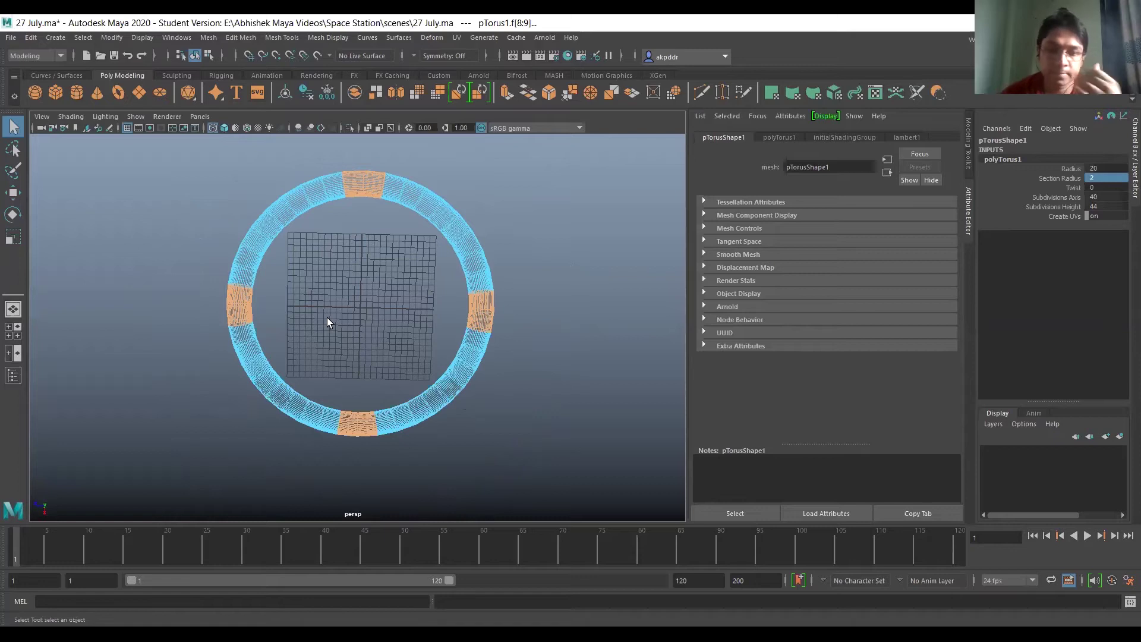
pyautogui.keyDown('alt'); pyautogui.moveTo(341, 324); pyautogui.dragTo(386, 355); pyautogui.keyUp('alt')
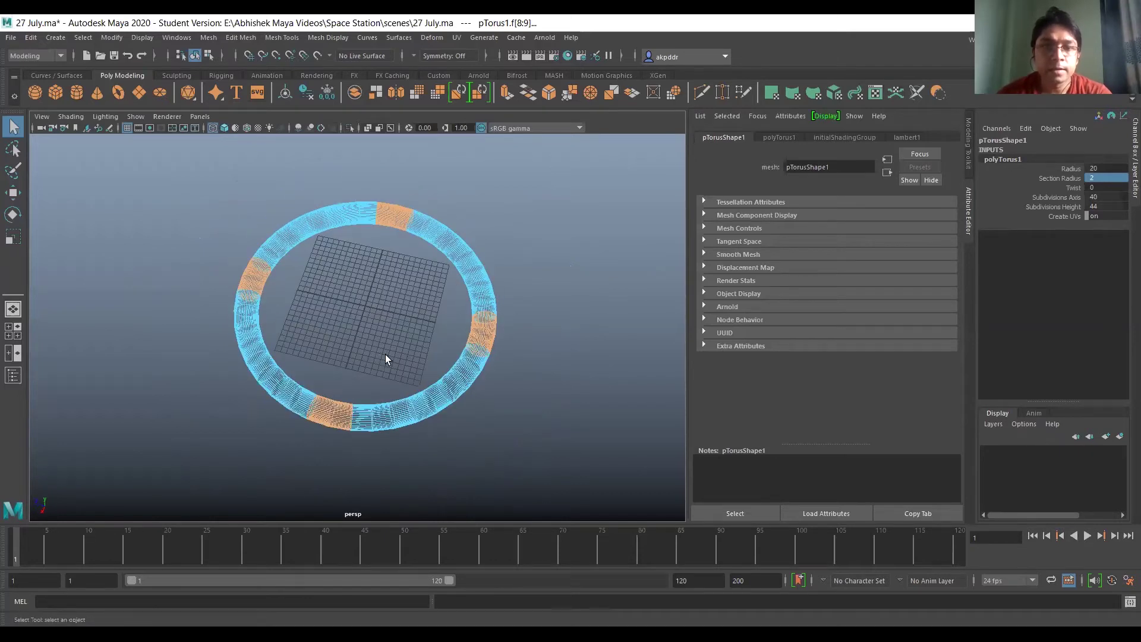
# Extrude the four selected face bands outward with a Local Translate Z of 0.2 and return to object mode.
pyautogui.click(245, 38)
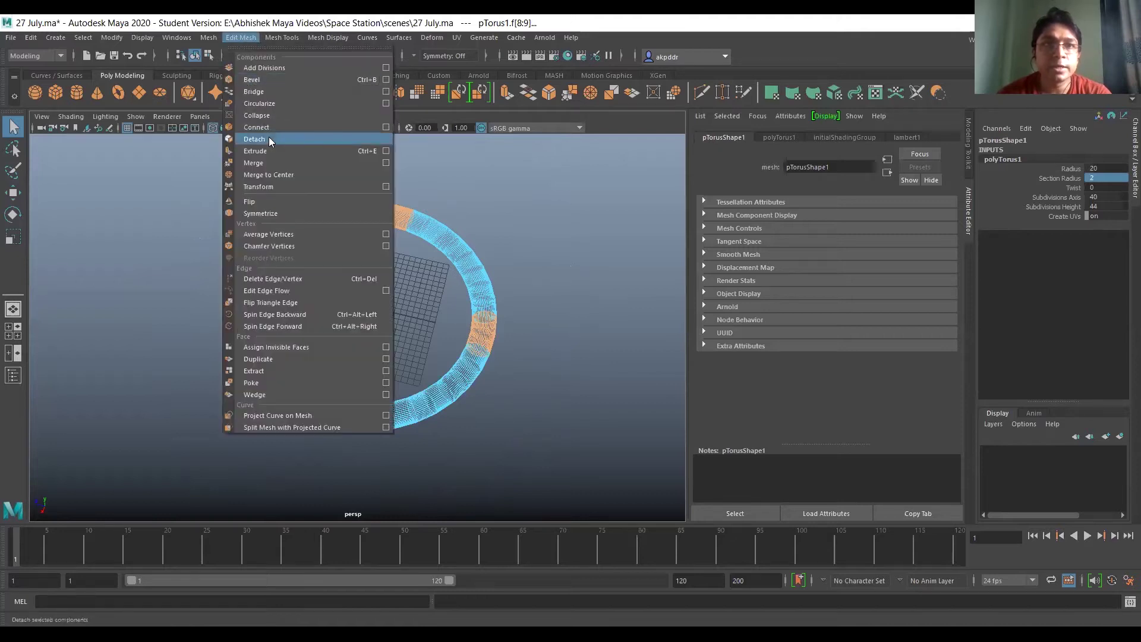
pyautogui.click(276, 152)
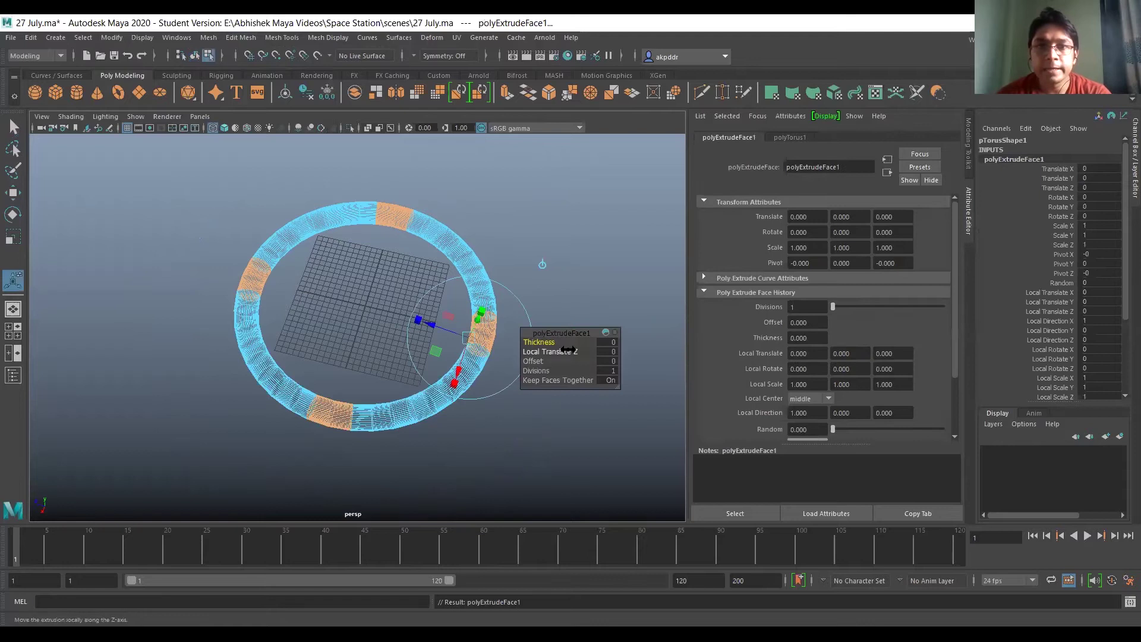
pyautogui.click(608, 352)
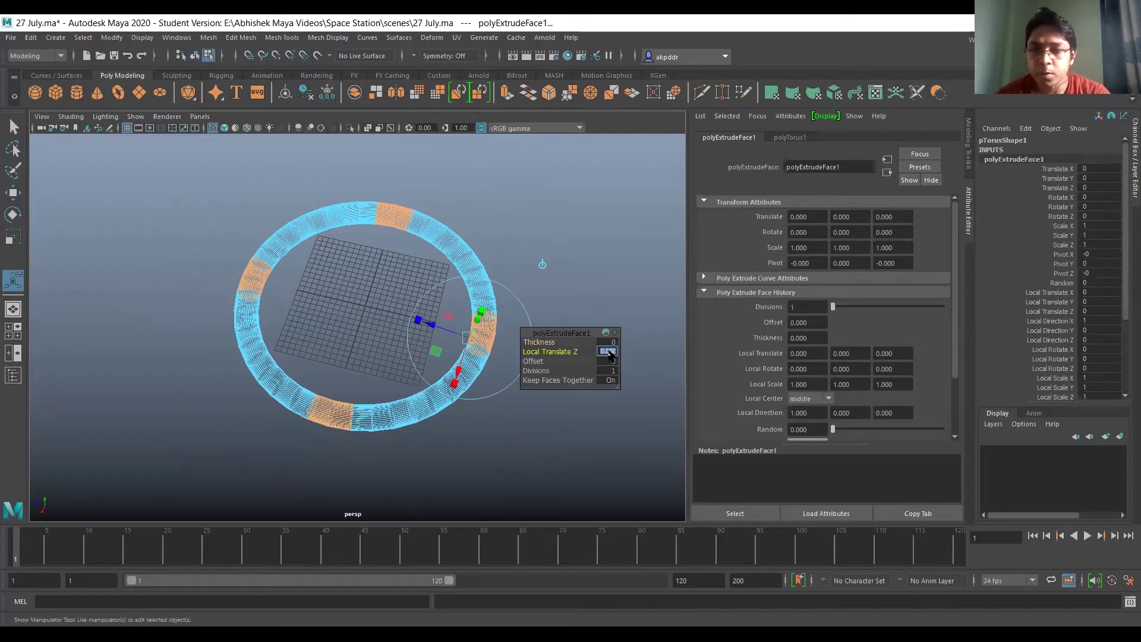
pyautogui.write('12')
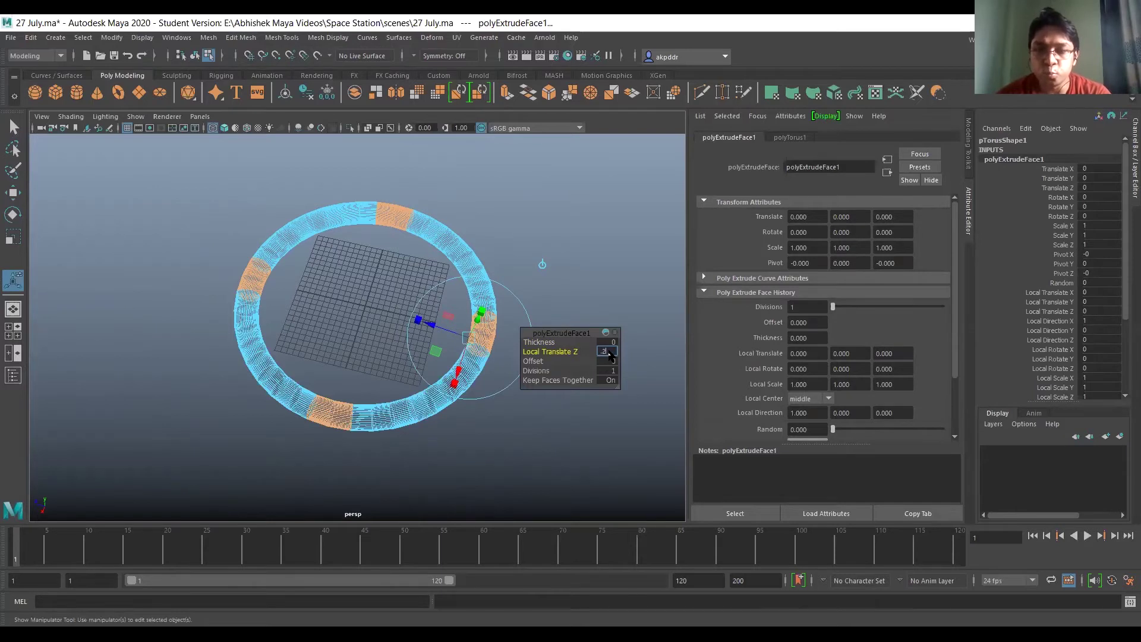
pyautogui.press('Return')
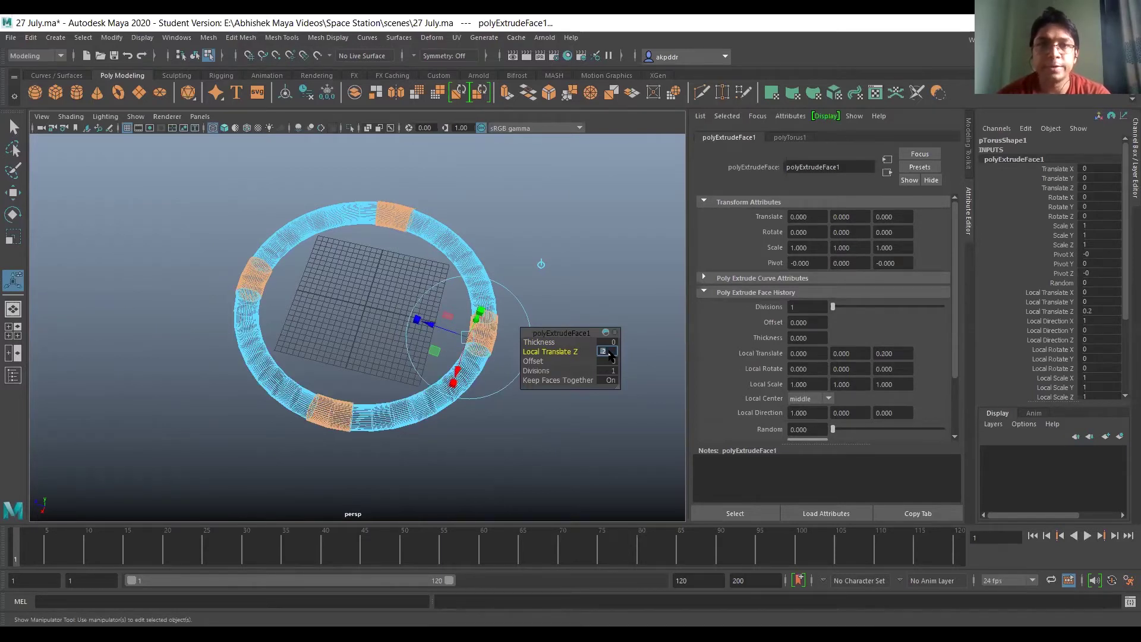
pyautogui.rightClick(394, 407)
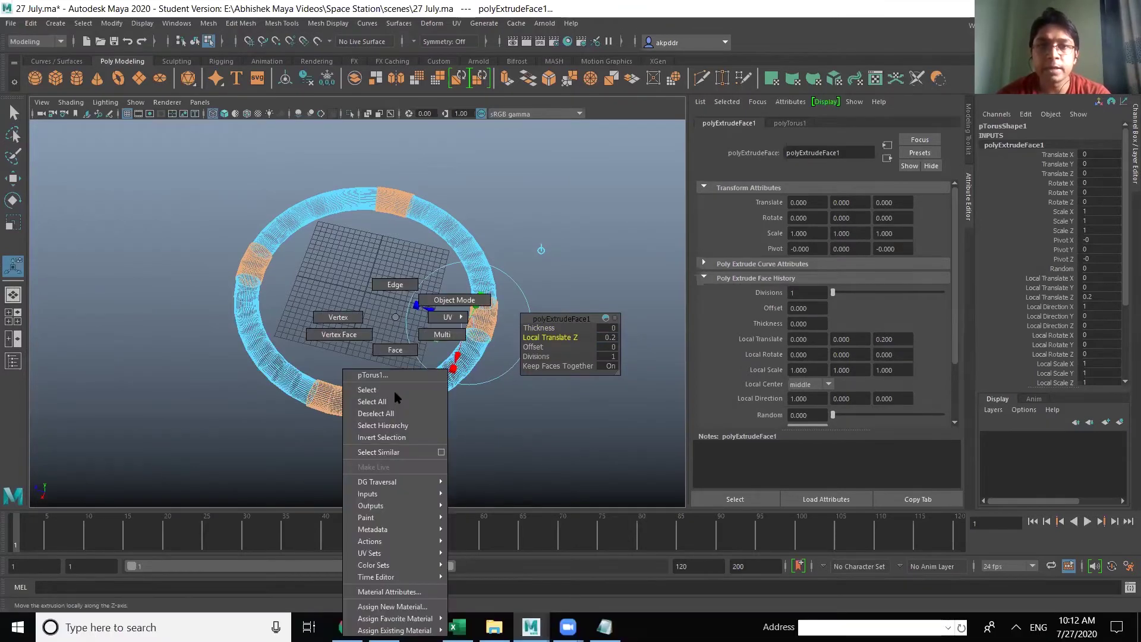
pyautogui.click(453, 300)
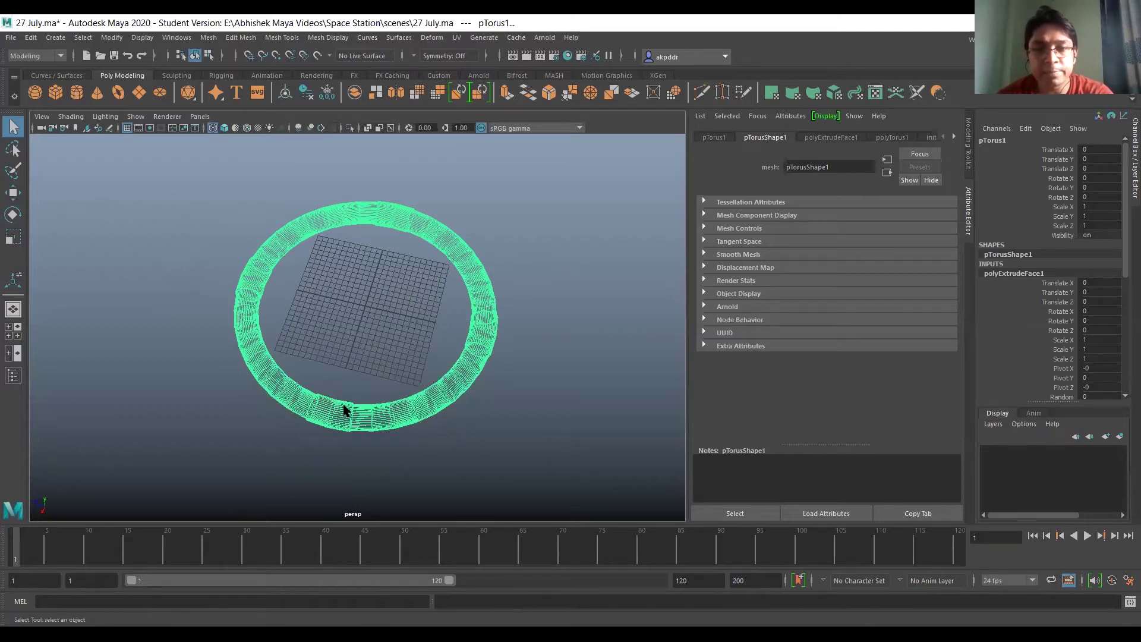
# Examine the raised bands around the torus in shaded and wireframe display, ending in shaded display.
pyautogui.press('5')
pyautogui.scroll(3, 381, 342)
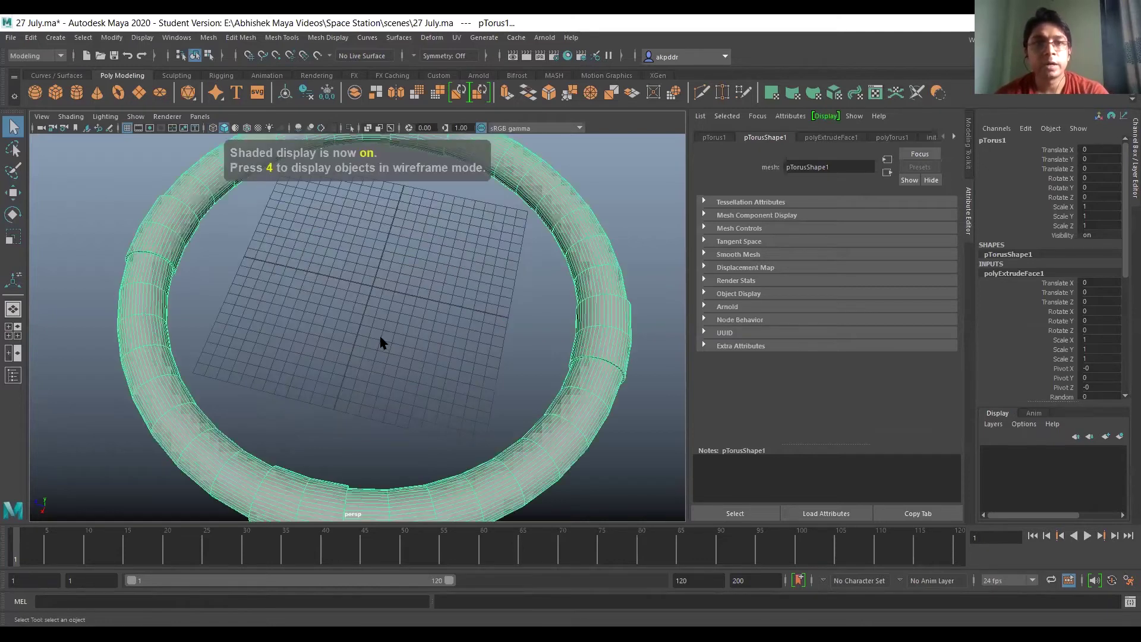
pyautogui.keyDown('alt'); pyautogui.moveTo(339, 379); pyautogui.dragTo(331, 381); pyautogui.keyUp('alt')
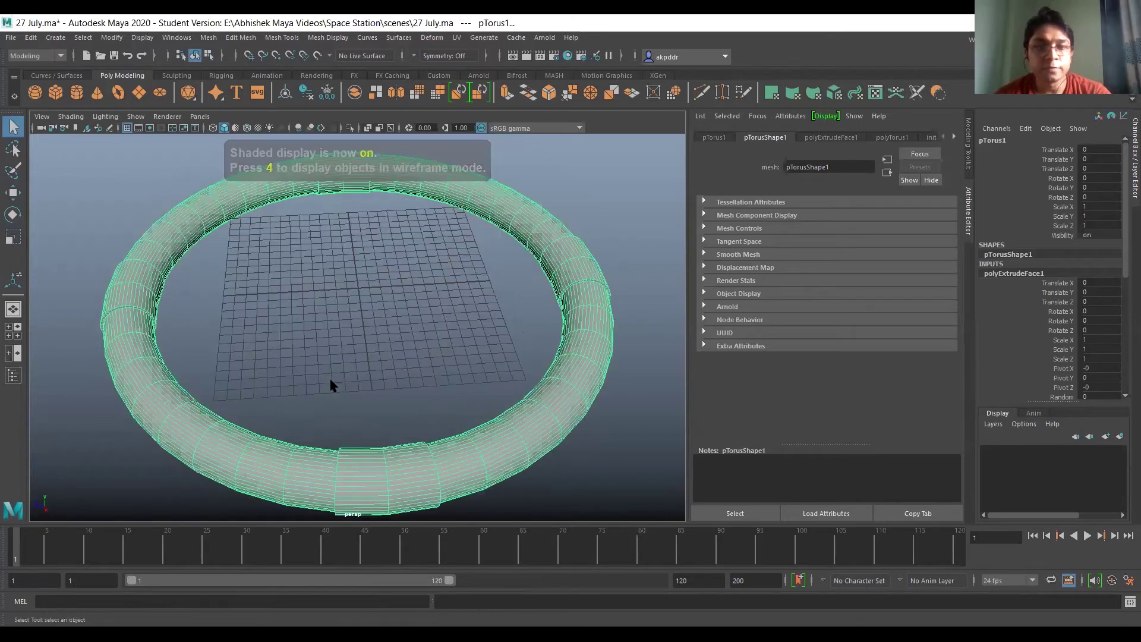
pyautogui.press('4')
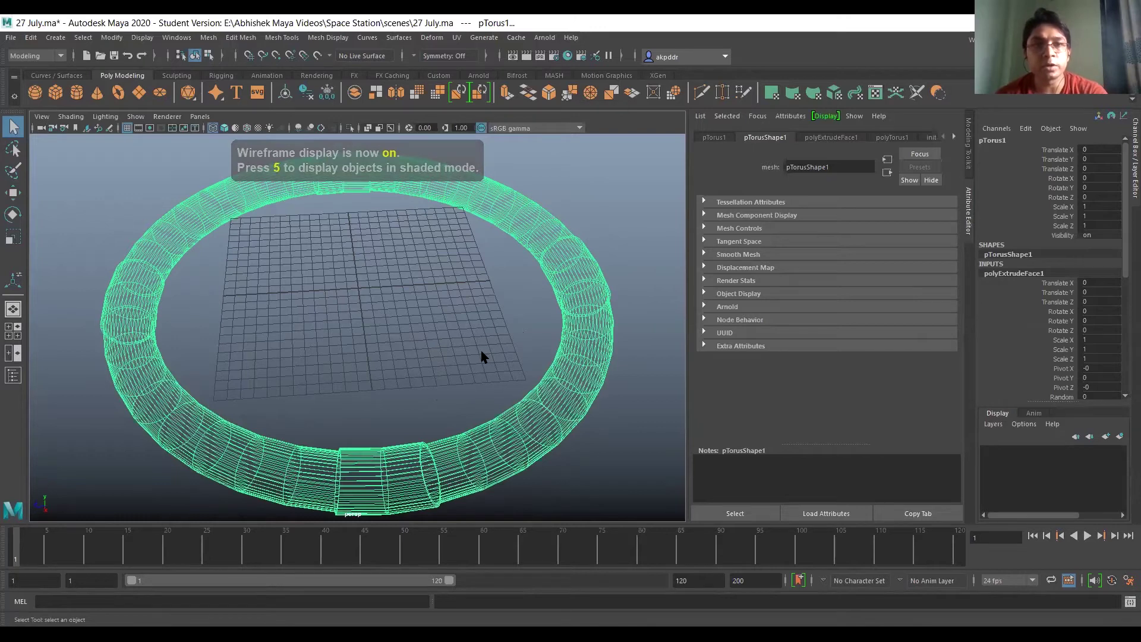
pyautogui.press('5')
pyautogui.moveTo(458, 376)
pyautogui.keyDown('alt'); pyautogui.mouseDown()
pyautogui.moveTo(380, 382)
pyautogui.moveTo(383, 331)
pyautogui.moveTo(403, 333)
pyautogui.moveTo(415, 351)
pyautogui.moveTo(402, 357)
pyautogui.moveTo(437, 366)
pyautogui.mouseUp(); pyautogui.keyUp('alt')
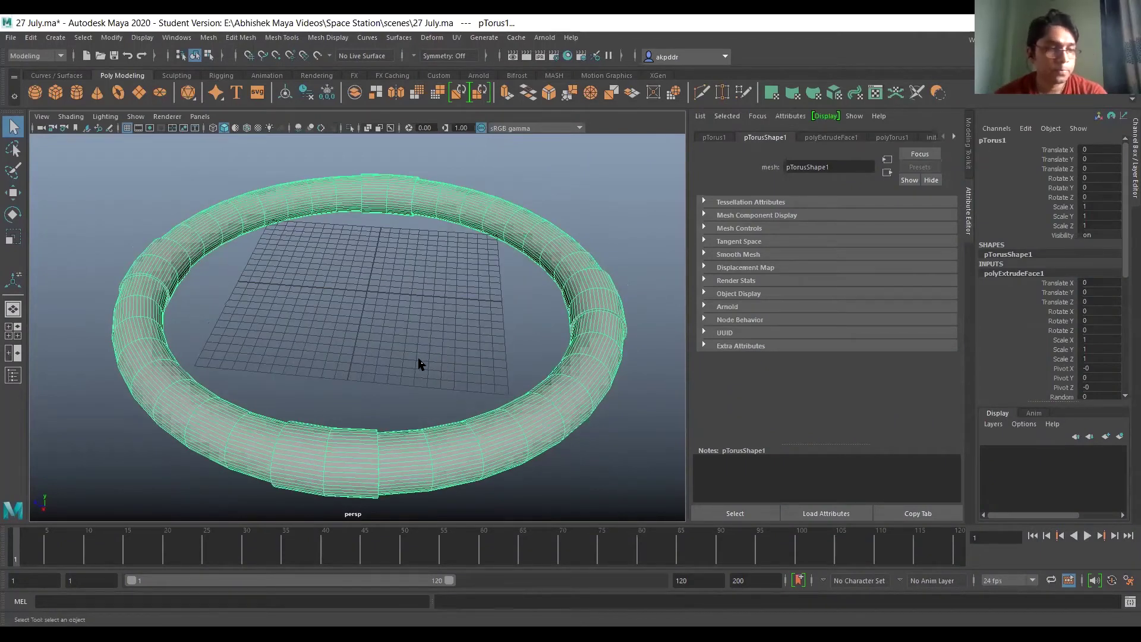
pyautogui.keyDown('alt'); pyautogui.moveTo(422, 441); pyautogui.dragTo(389, 463); pyautogui.keyUp('alt')
pyautogui.scroll(3, 334, 462)
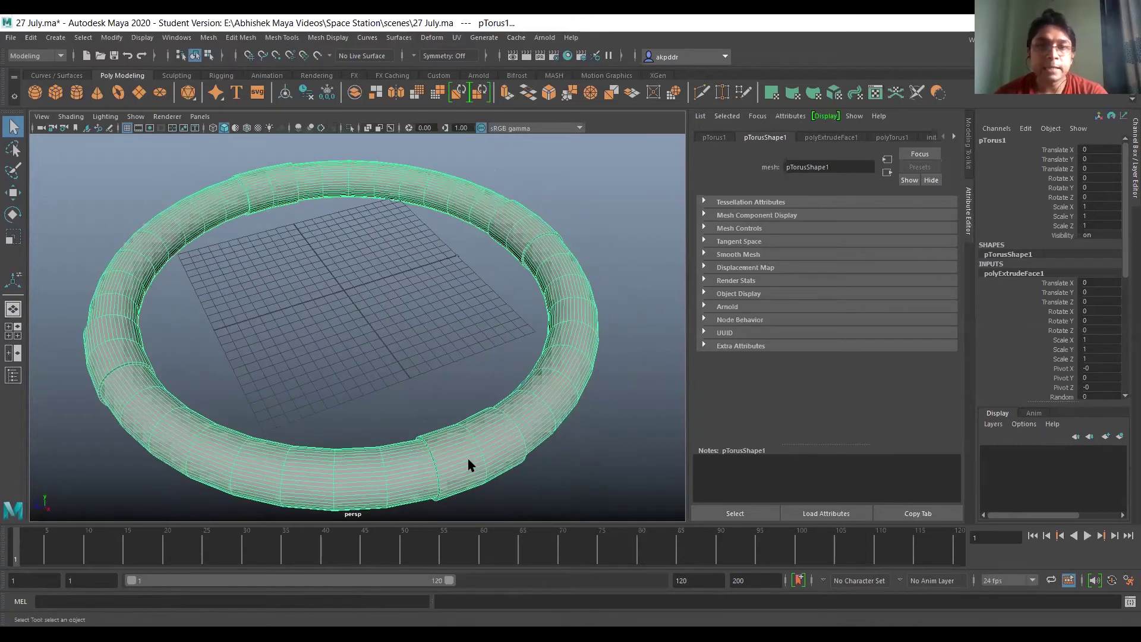
# Switch the torus to face selection and select every other full face loop along the ring's outer side.
pyautogui.scroll(2, 501, 471)
pyautogui.scroll(4, 405, 357)
pyautogui.moveTo(393, 331)
pyautogui.mouseDown(button='right')
pyautogui.moveTo(394, 359)
pyautogui.moveTo(394, 346)
pyautogui.mouseUp(button='right')
pyautogui.click(331, 348)
pyautogui.click(331, 363)
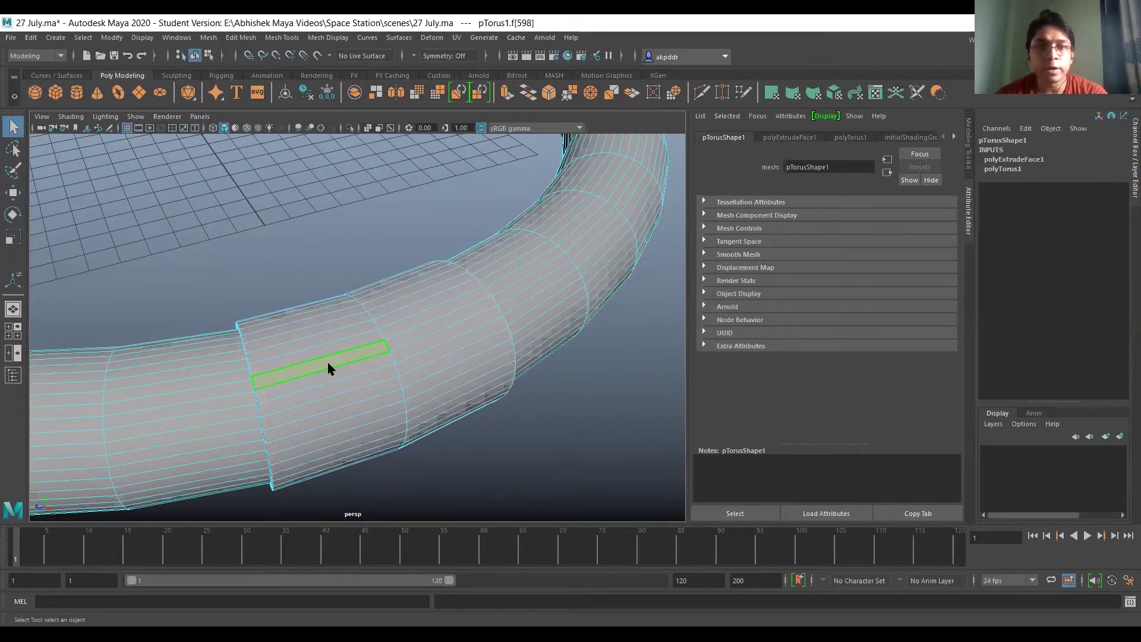
pyautogui.keyDown('shift'); pyautogui.click(412, 342); pyautogui.keyUp('shift')
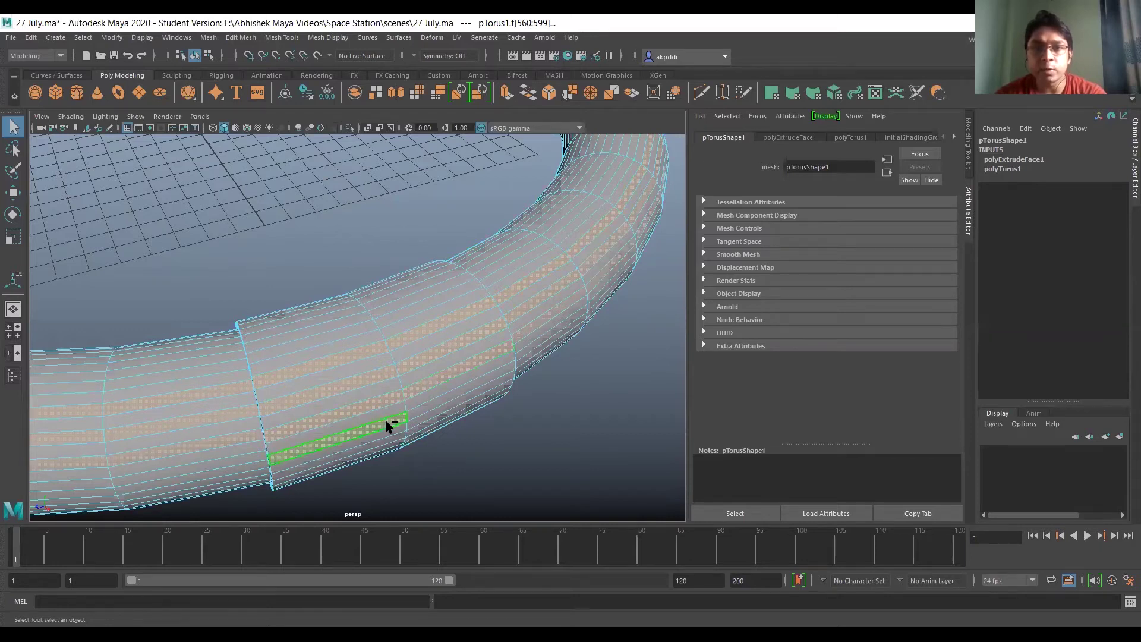
# Add every other face loop across the upper side of the ring to the selection.
pyautogui.keyDown('alt'); pyautogui.moveTo(461, 447); pyautogui.dragTo(448, 400); pyautogui.keyUp('alt')
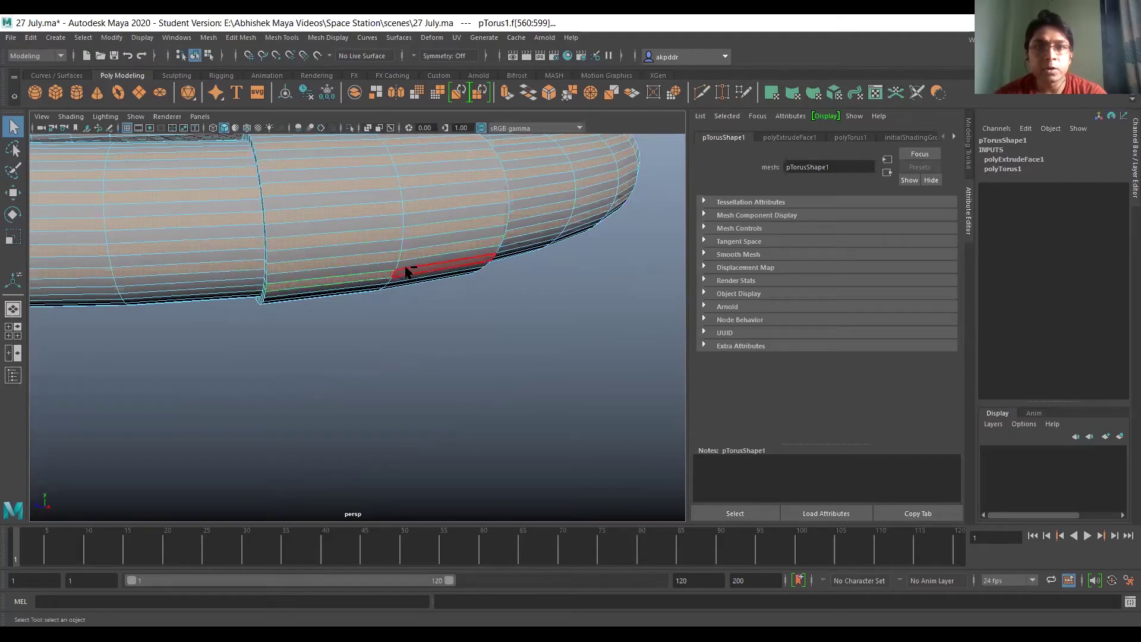
pyautogui.keyDown('alt'); pyautogui.moveTo(425, 339); pyautogui.dragTo(427, 344); pyautogui.keyUp('alt')
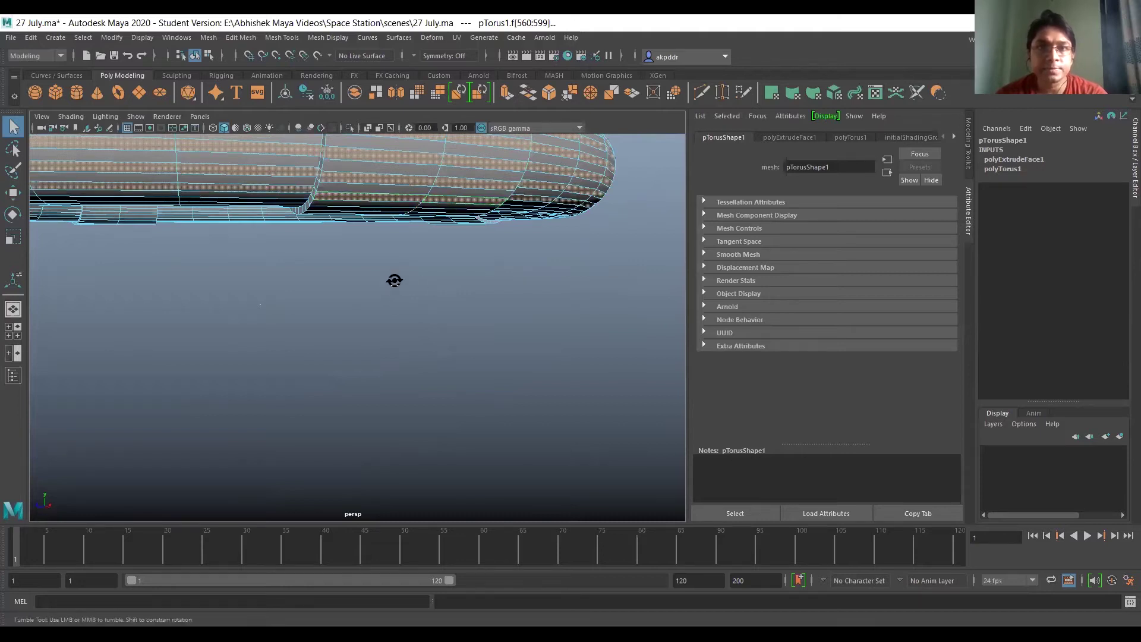
pyautogui.keyDown('alt'); pyautogui.moveTo(394, 280); pyautogui.dragTo(407, 276); pyautogui.keyUp('alt')
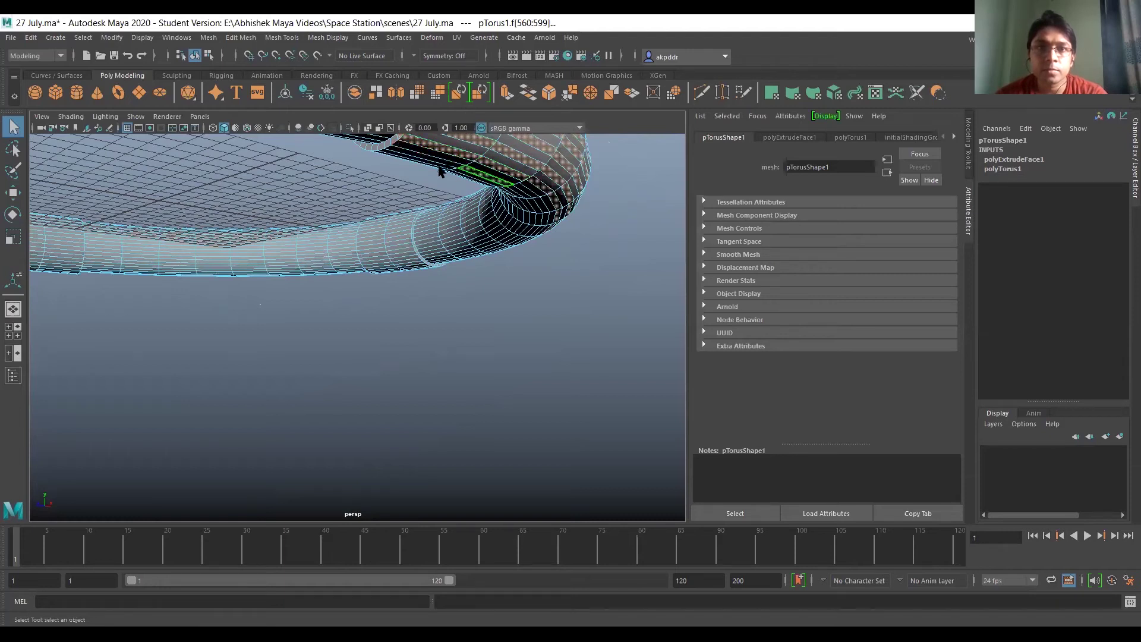
pyautogui.keyDown('alt'); pyautogui.moveTo(425, 322); pyautogui.dragTo(579, 395); pyautogui.keyUp('alt')
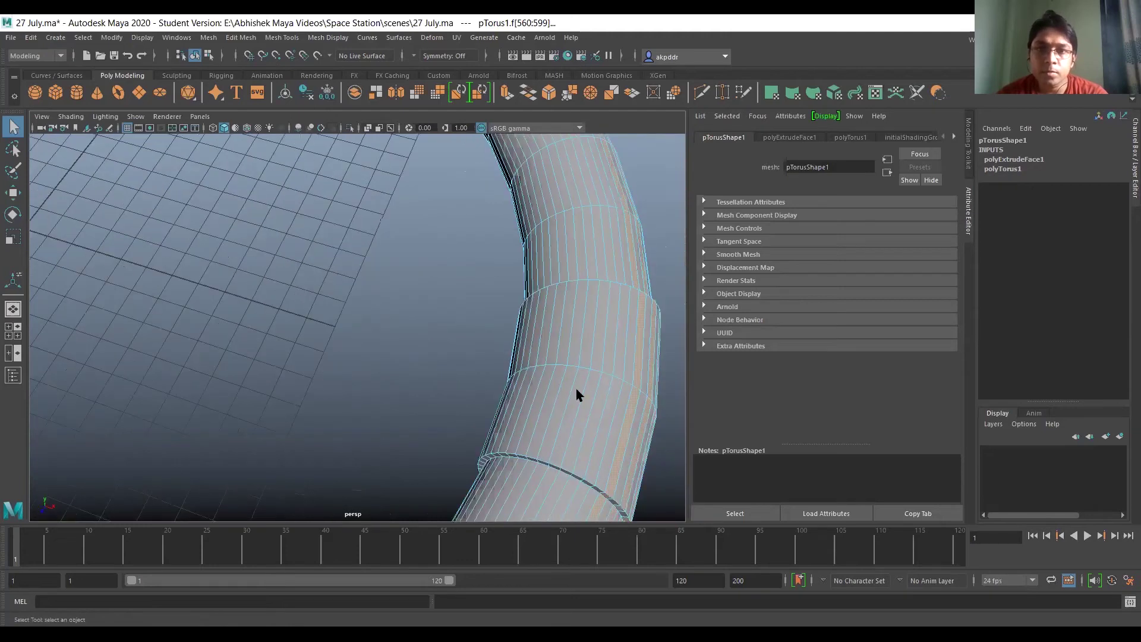
pyautogui.keyDown('shift'); pyautogui.click(609, 420); pyautogui.keyUp('shift')
pyautogui.keyDown('shift'); pyautogui.doubleClick(615, 354); pyautogui.keyUp('shift')
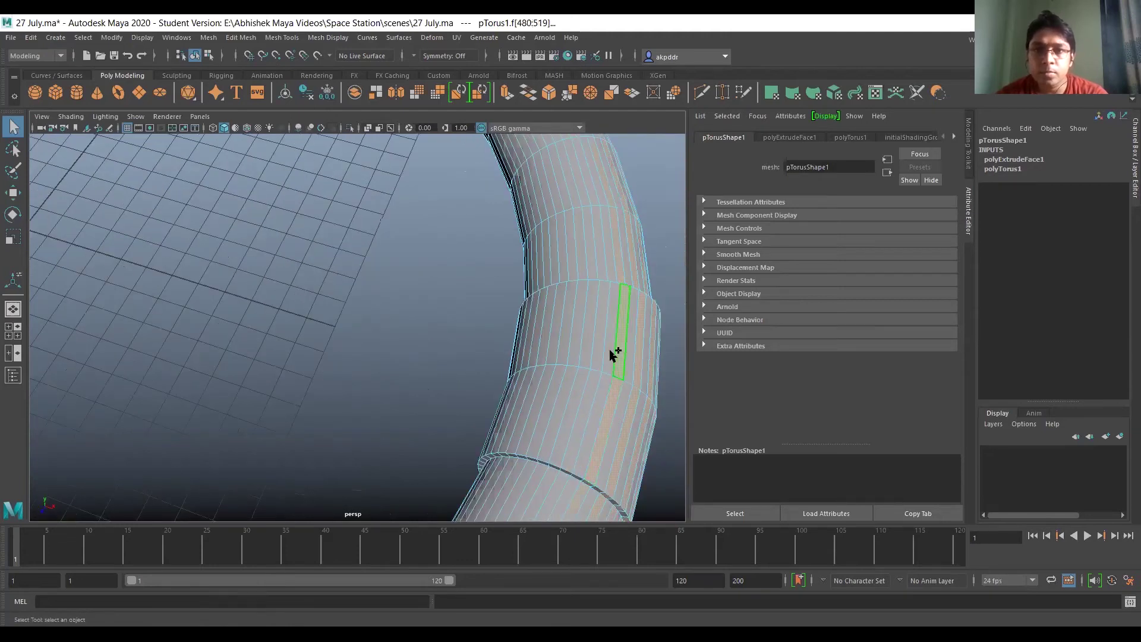
pyautogui.keyDown('shift'); pyautogui.click(601, 348); pyautogui.keyUp('shift')
pyautogui.keyDown('shift'); pyautogui.doubleClick(593, 377); pyautogui.keyUp('shift')
pyautogui.keyDown('shift'); pyautogui.click(576, 346); pyautogui.keyUp('shift')
pyautogui.keyDown('shift'); pyautogui.doubleClick(567, 377); pyautogui.keyUp('shift')
pyautogui.keyDown('shift'); pyautogui.click(553, 347); pyautogui.keyUp('shift')
pyautogui.keyDown('shift'); pyautogui.doubleClick(550, 385); pyautogui.keyUp('shift')
pyautogui.keyDown('shift'); pyautogui.click(539, 336); pyautogui.keyUp('shift')
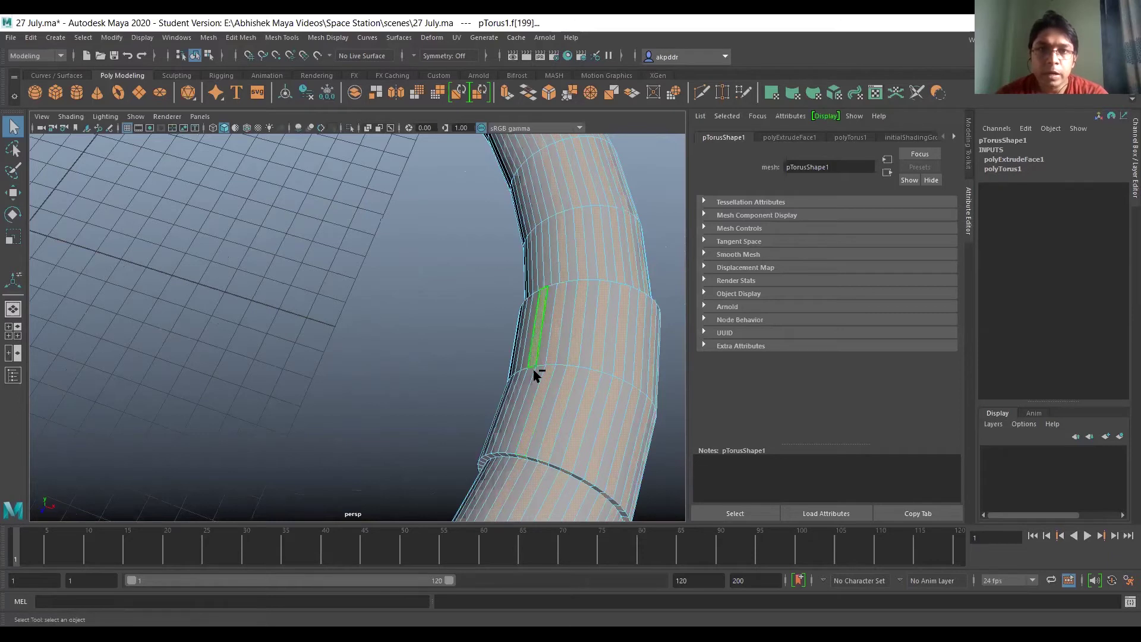
pyautogui.keyDown('shift'); pyautogui.doubleClick(523, 386); pyautogui.keyUp('shift')
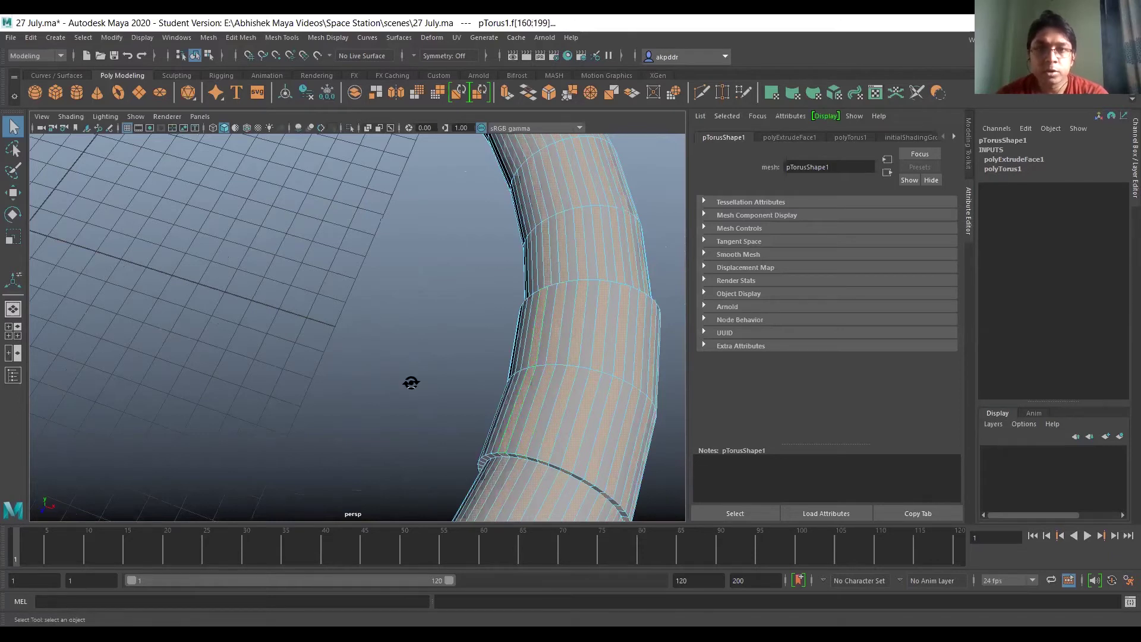
# Extend the alternating face-loop selection over the ring's inner side to complete the pattern around the tube.
pyautogui.keyDown('alt'); pyautogui.moveTo(410, 382); pyautogui.dragTo(453, 377); pyautogui.keyUp('alt')
pyautogui.keyDown('shift'); pyautogui.click(602, 259); pyautogui.keyUp('shift')
pyautogui.keyDown('shift'); pyautogui.doubleClick(573, 214); pyautogui.keyUp('shift')
pyautogui.keyDown('shift'); pyautogui.click(603, 286); pyautogui.keyUp('shift')
pyautogui.keyDown('shift'); pyautogui.doubleClick(557, 222); pyautogui.keyUp('shift')
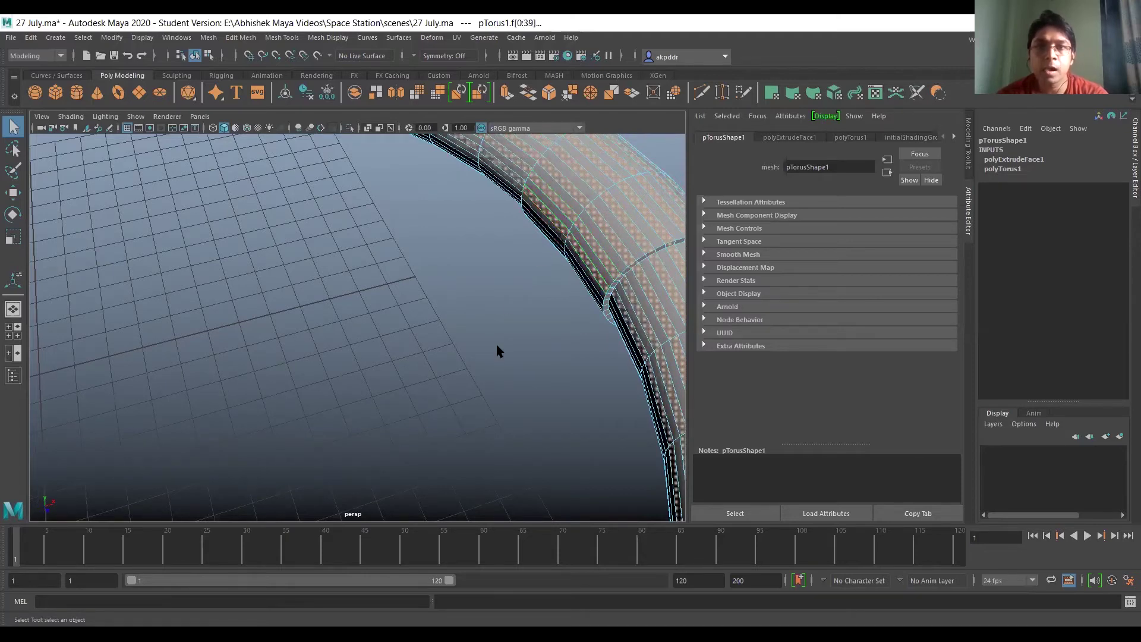
pyautogui.keyDown('alt'); pyautogui.moveTo(491, 365); pyautogui.dragTo(523, 285); pyautogui.keyUp('alt')
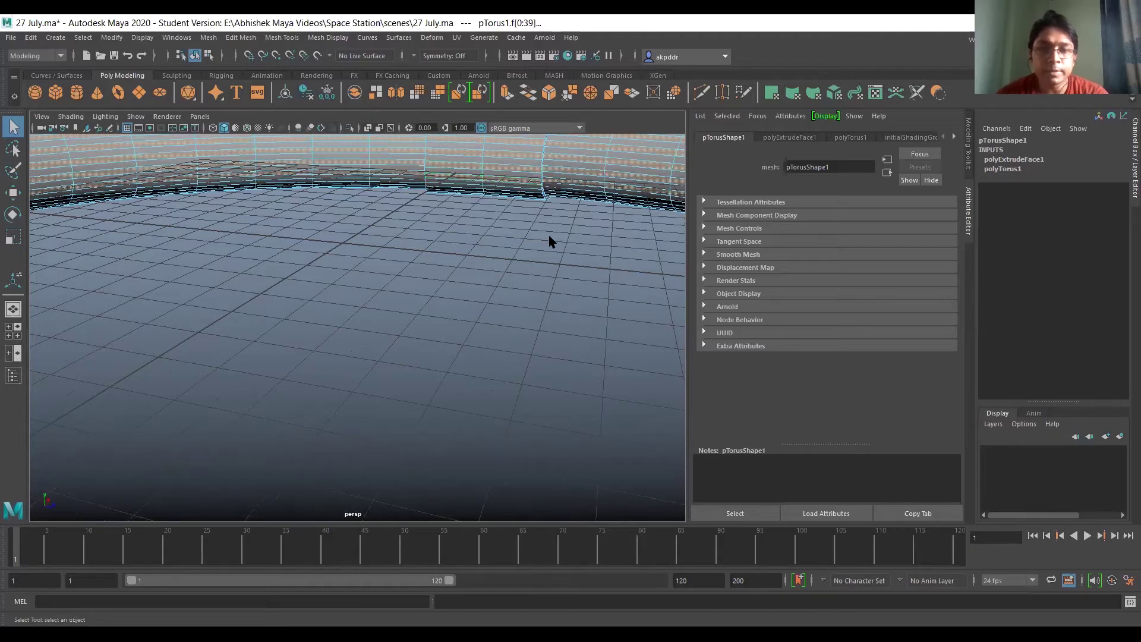
pyautogui.moveTo(517, 258)
pyautogui.keyDown('alt'); pyautogui.mouseDown()
pyautogui.moveTo(497, 295)
pyautogui.moveTo(517, 250)
pyautogui.mouseUp(); pyautogui.keyUp('alt')
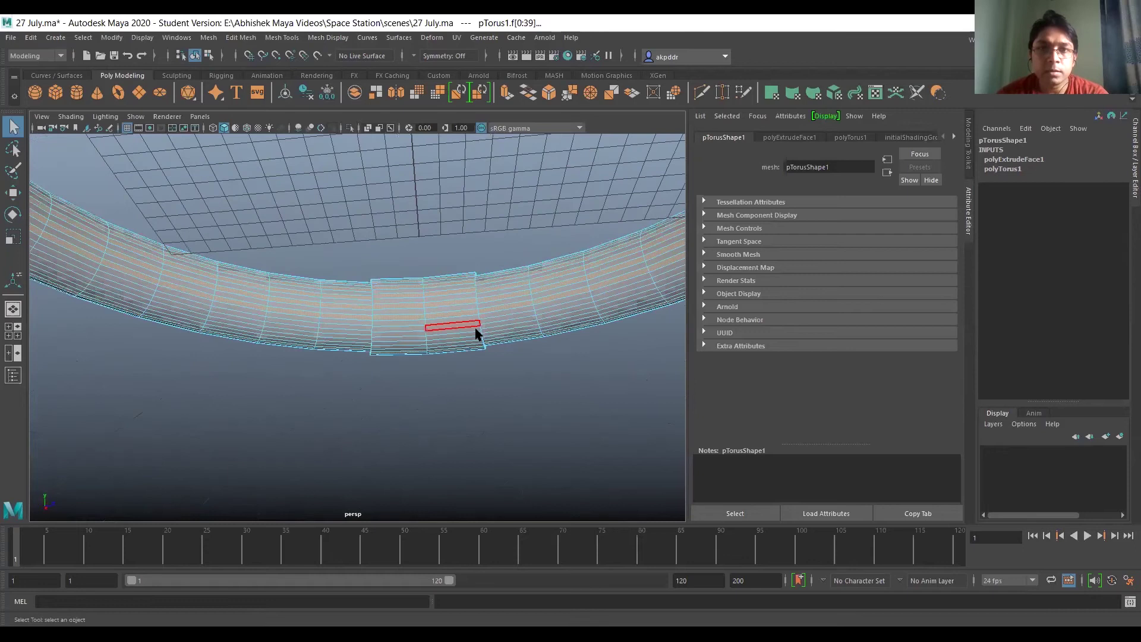
pyautogui.scroll(3, 477, 343)
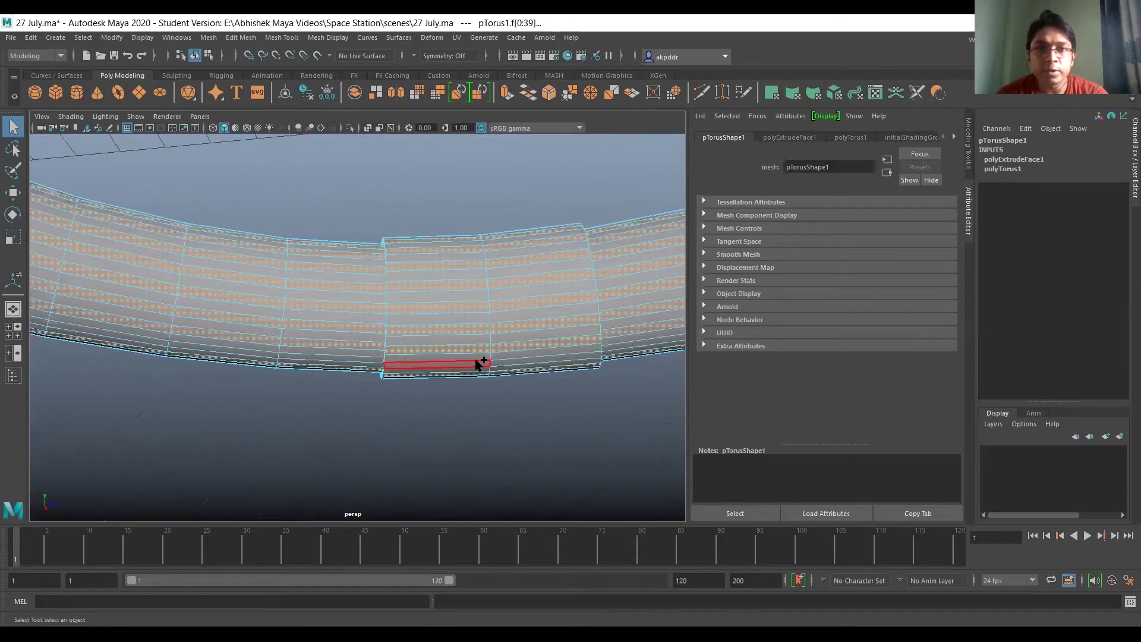
pyautogui.keyDown('alt'); pyautogui.moveTo(492, 428); pyautogui.dragTo(322, 452); pyautogui.keyUp('alt')
# Extrude the selected alternate face loops with a Local Translate Z of 0.1 and return to object mode.
pyautogui.click(240, 37)
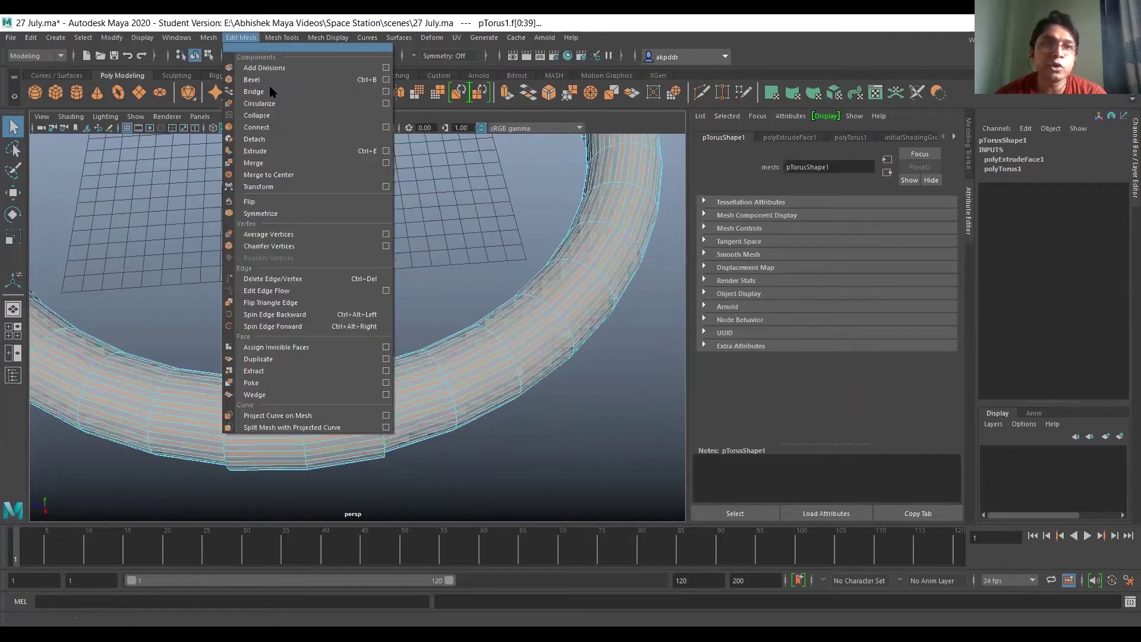
pyautogui.click(299, 157)
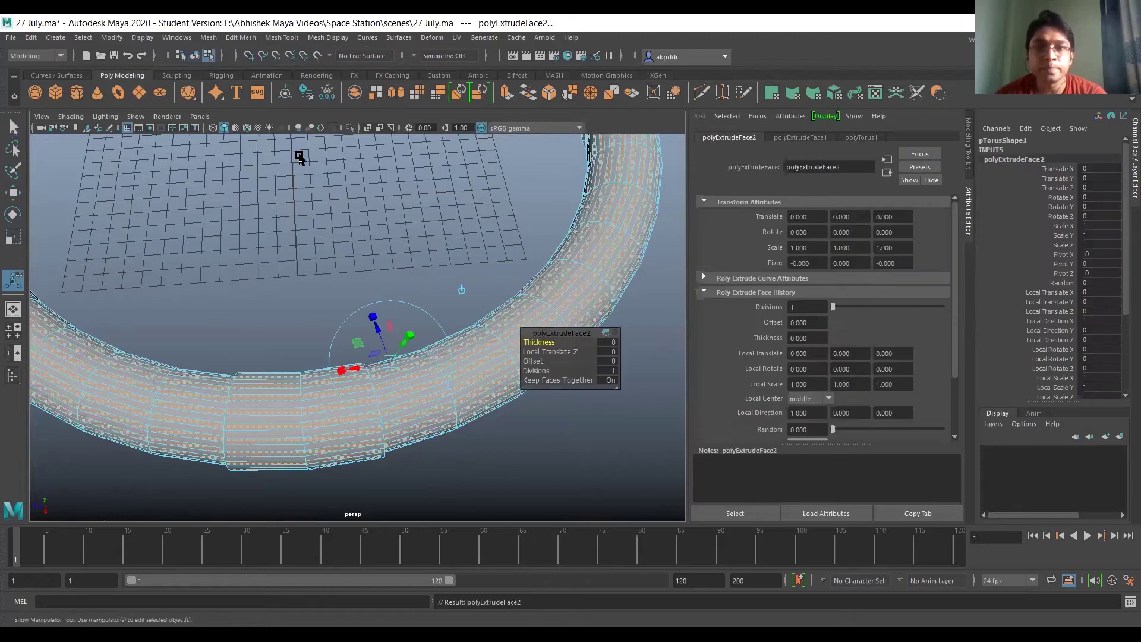
pyautogui.click(607, 352)
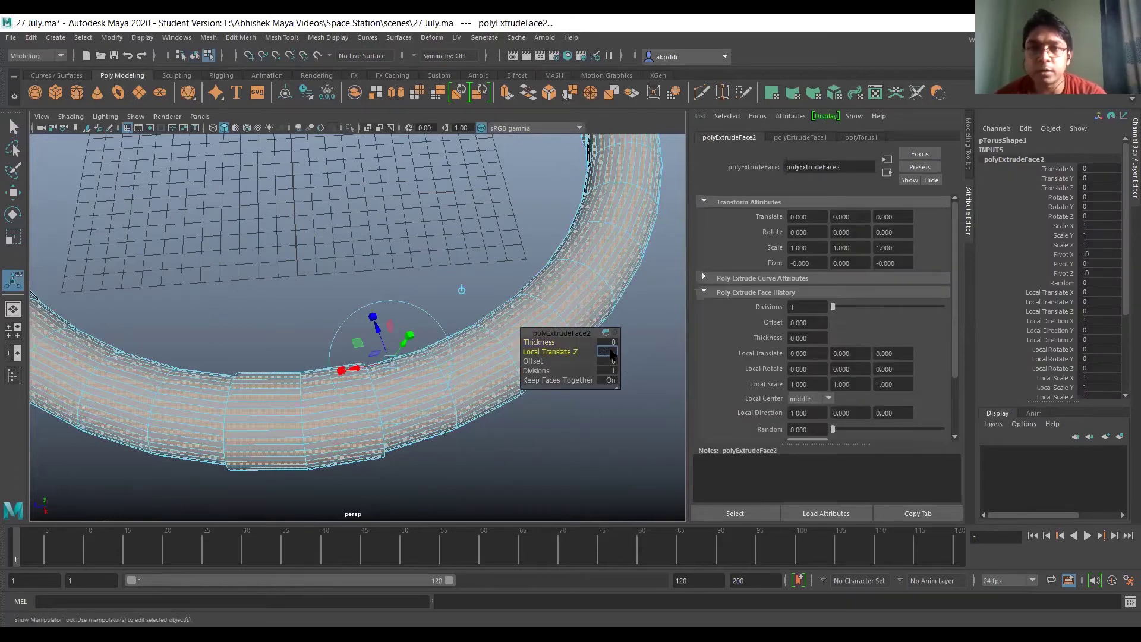
pyautogui.press('Return')
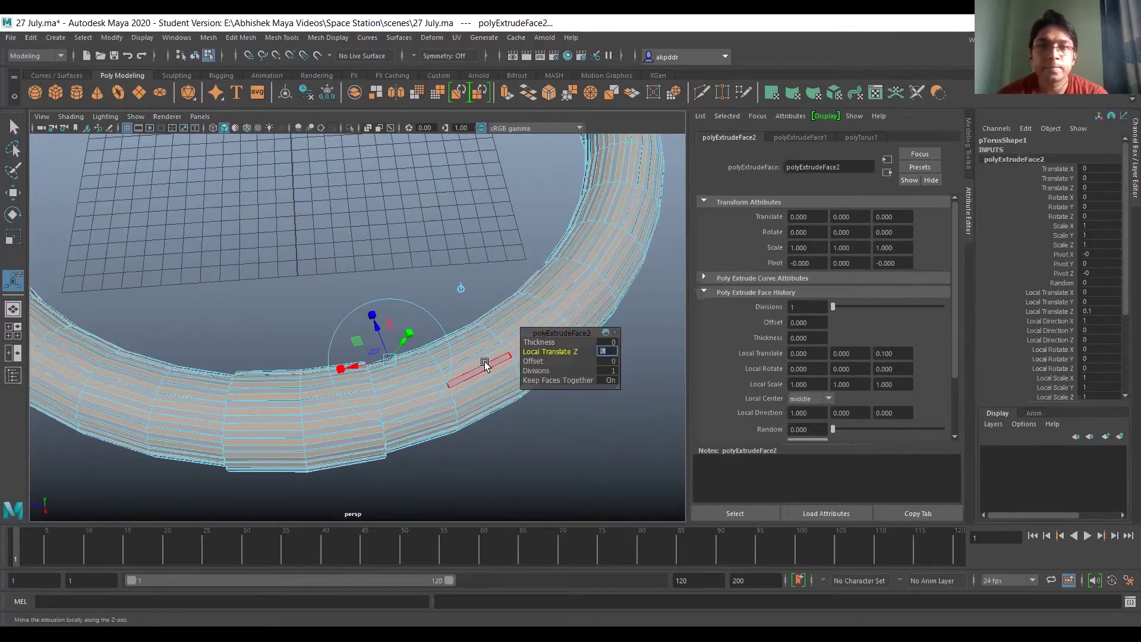
pyautogui.moveTo(485, 331); pyautogui.dragTo(486, 366, button='right')
pyautogui.moveTo(514, 295); pyautogui.dragTo(535, 300, button='right')
# Examine the extruded strips and raised bands around the ring from several angles.
pyautogui.press('f')
pyautogui.keyDown('alt'); pyautogui.moveTo(326, 334); pyautogui.dragTo(434, 300); pyautogui.keyUp('alt')
pyautogui.scroll(3, 428, 293)
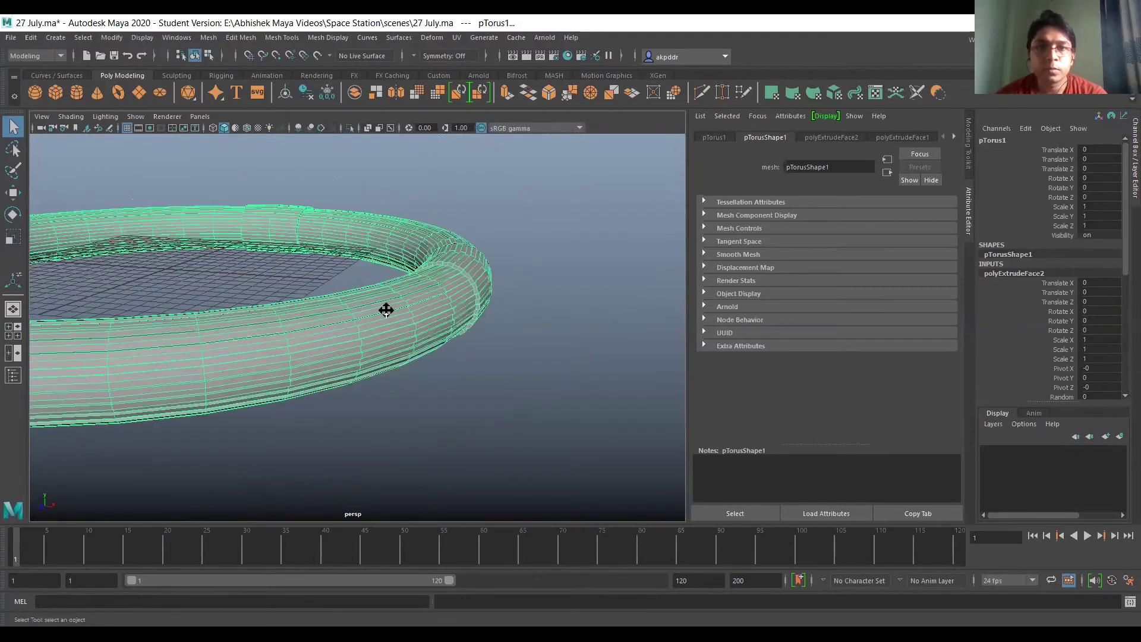
pyautogui.keyDown('alt'); pyautogui.moveTo(387, 310); pyautogui.dragTo(515, 368, button='middle'); pyautogui.keyUp('alt')
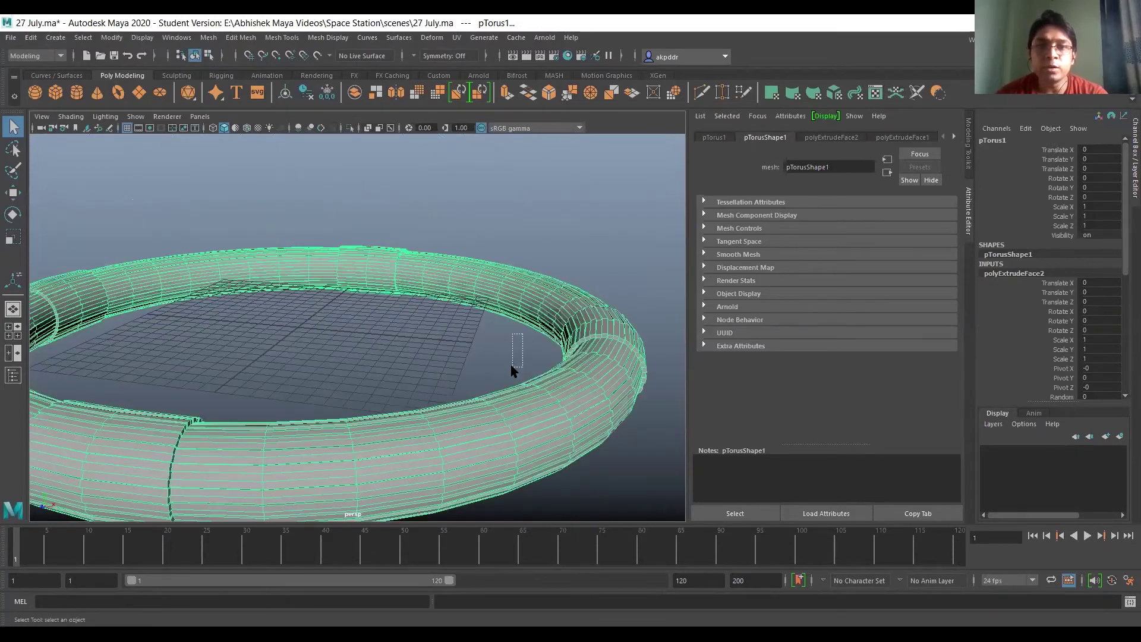
pyautogui.keyDown('alt'); pyautogui.moveTo(510, 338); pyautogui.dragTo(507, 372); pyautogui.keyUp('alt')
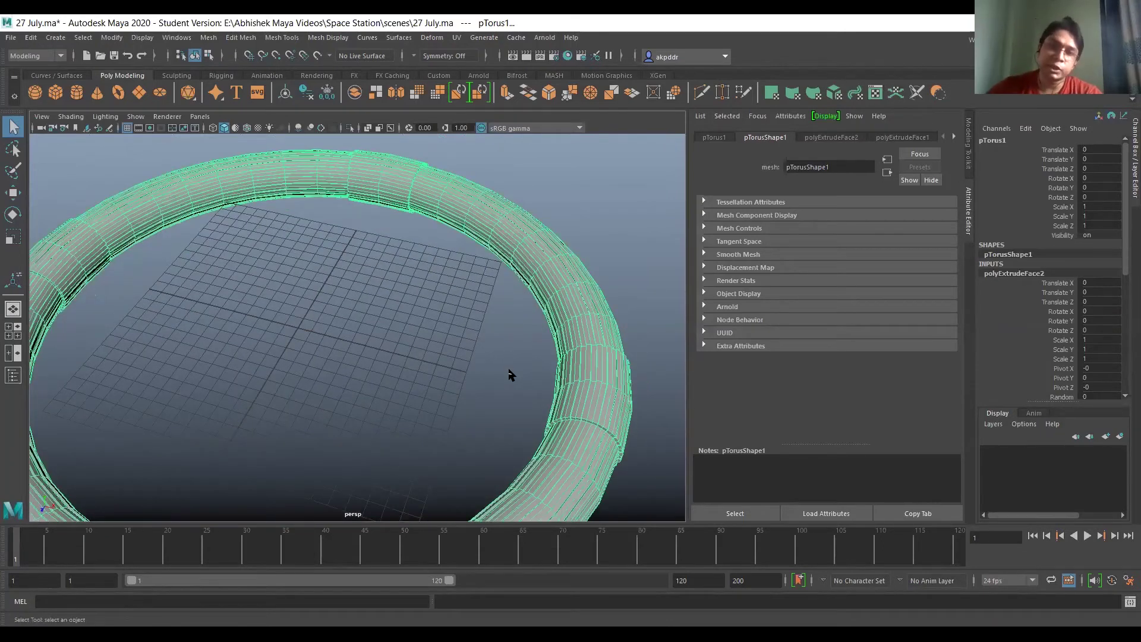
pyautogui.keyDown('alt'); pyautogui.moveTo(509, 375); pyautogui.dragTo(343, 329); pyautogui.keyUp('alt')
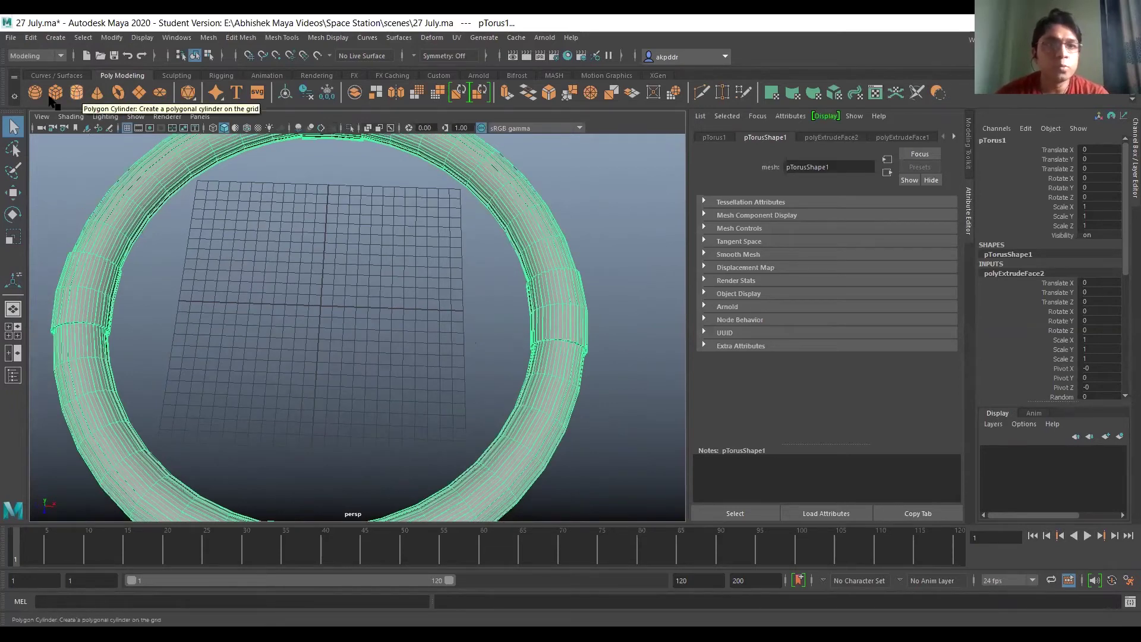
# Deselect the ring and create a polygon cube at the centre of the grid.
pyautogui.click(318, 306)
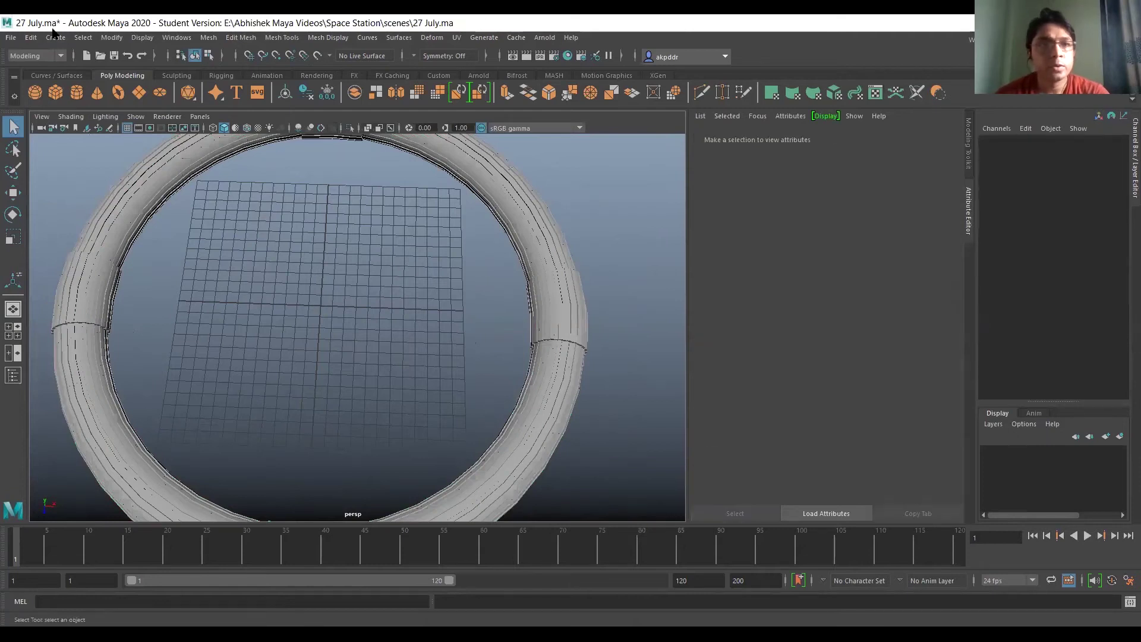
pyautogui.click(55, 38)
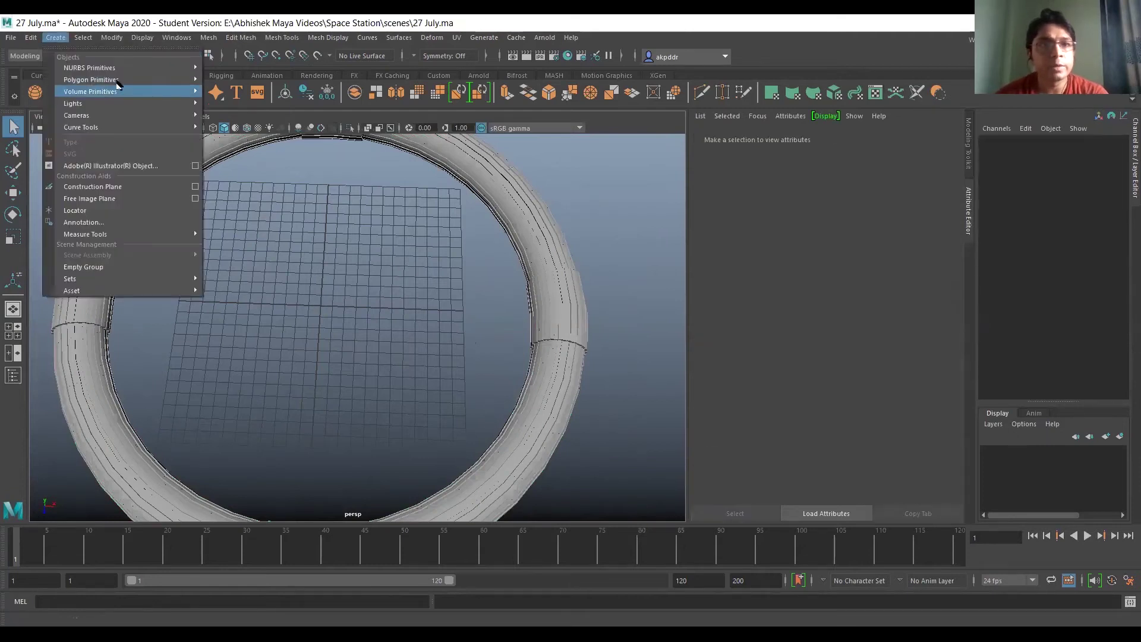
pyautogui.moveTo(116, 80)
pyautogui.click(262, 92)
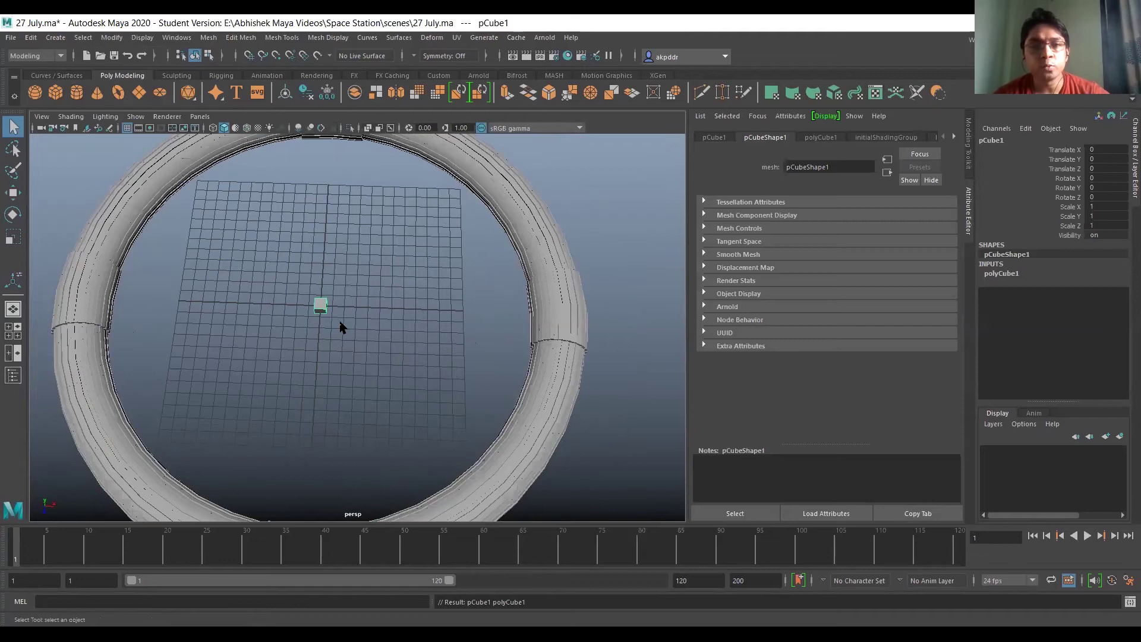
pyautogui.keyDown('alt'); pyautogui.moveTo(347, 312); pyautogui.dragTo(332, 299); pyautogui.keyUp('alt')
pyautogui.scroll(5, 333, 299)
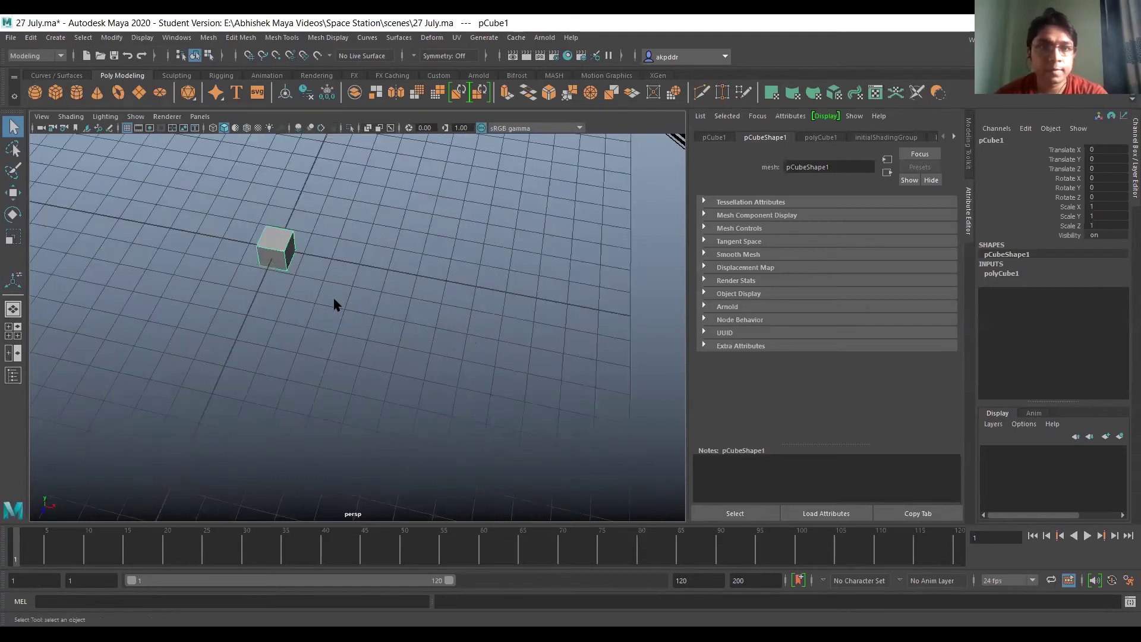
pyautogui.keyDown('alt'); pyautogui.moveTo(343, 294); pyautogui.dragTo(386, 358, button='middle'); pyautogui.keyUp('alt')
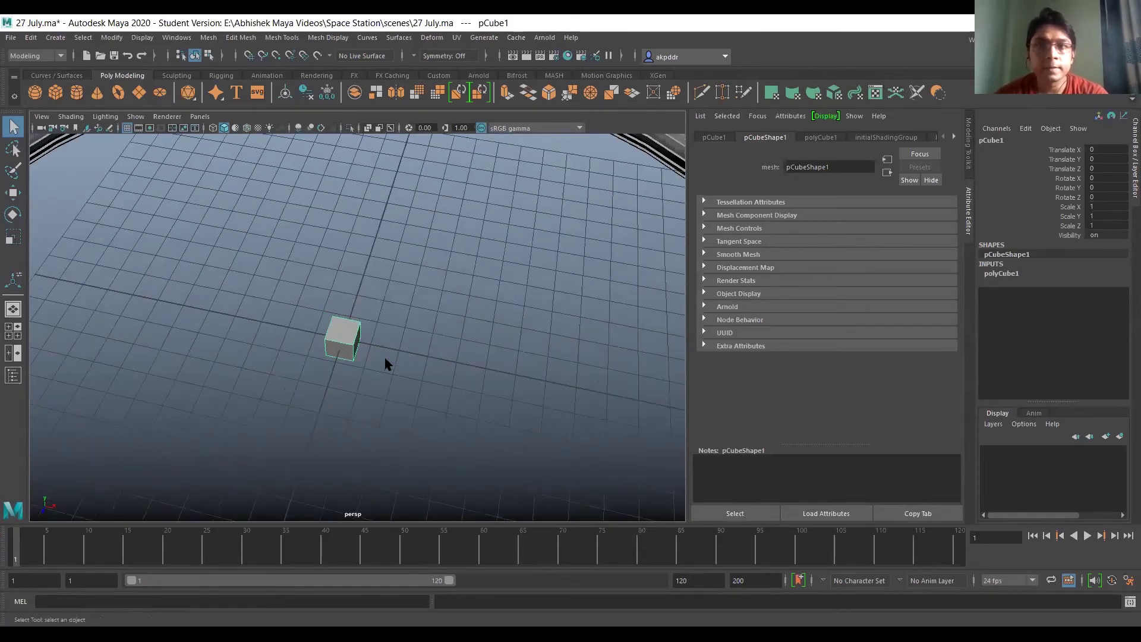
# Set the cube's width to 40, height to 2 and depth to 2 to form a beam across the ring.
pyautogui.click(1001, 274)
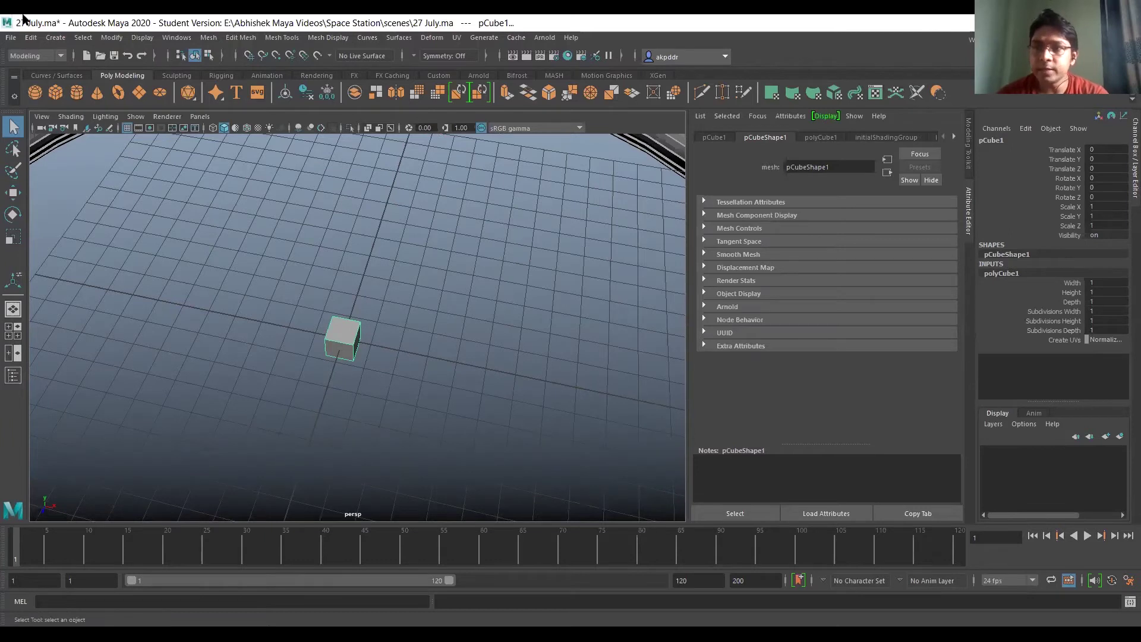
pyautogui.click(1104, 283)
pyautogui.write('40')
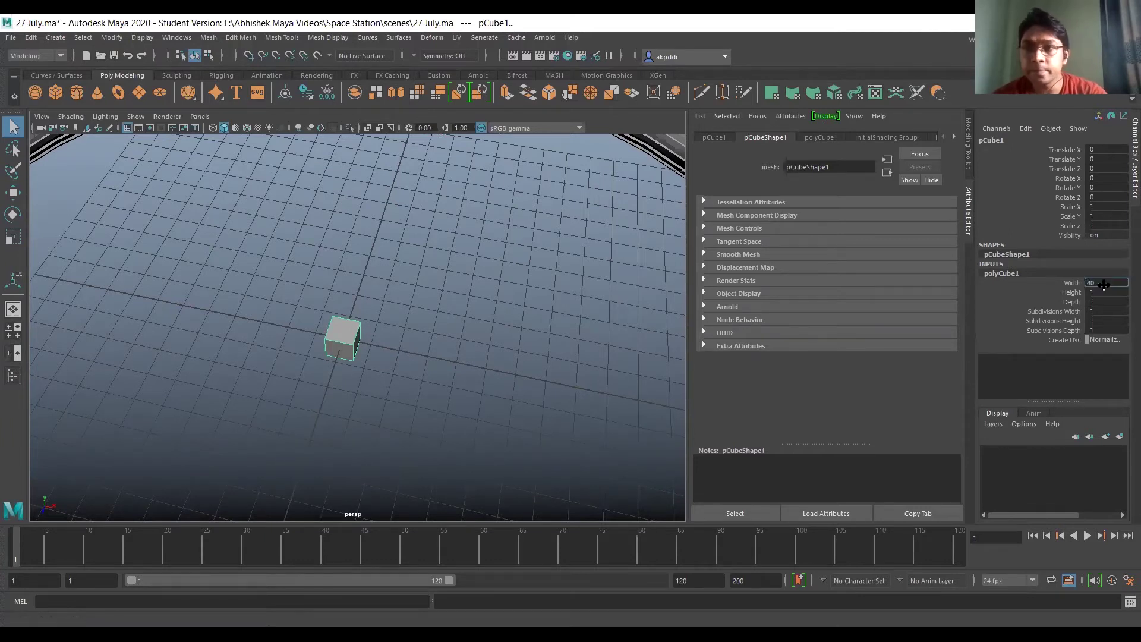
pyautogui.press('Tab')
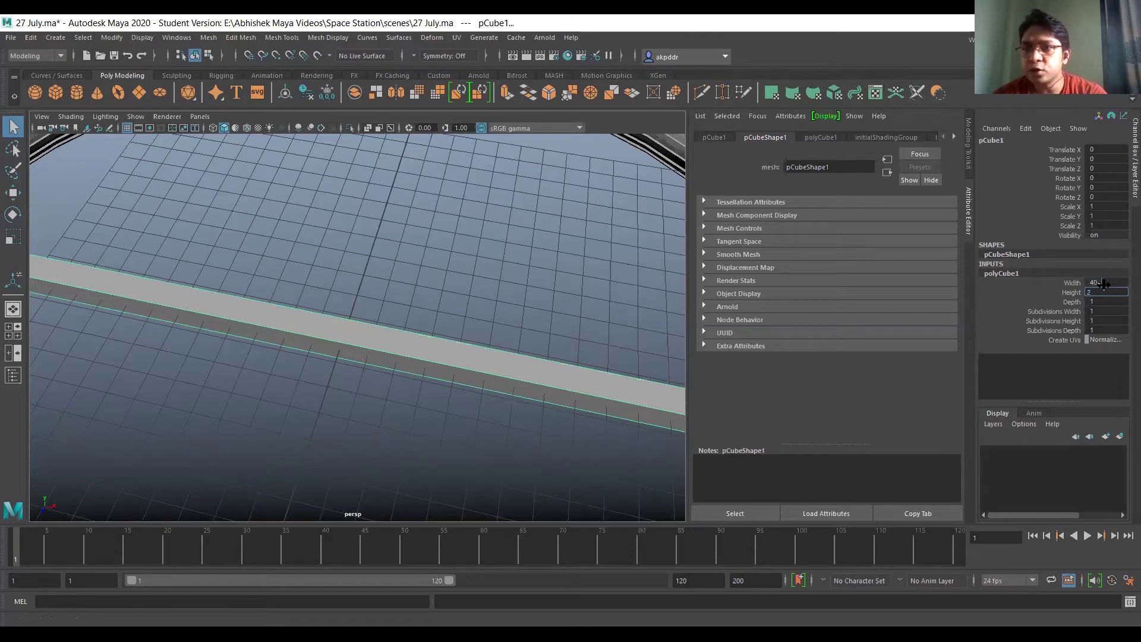
pyautogui.press('Tab')
pyautogui.write('2')
pyautogui.press('Tab')
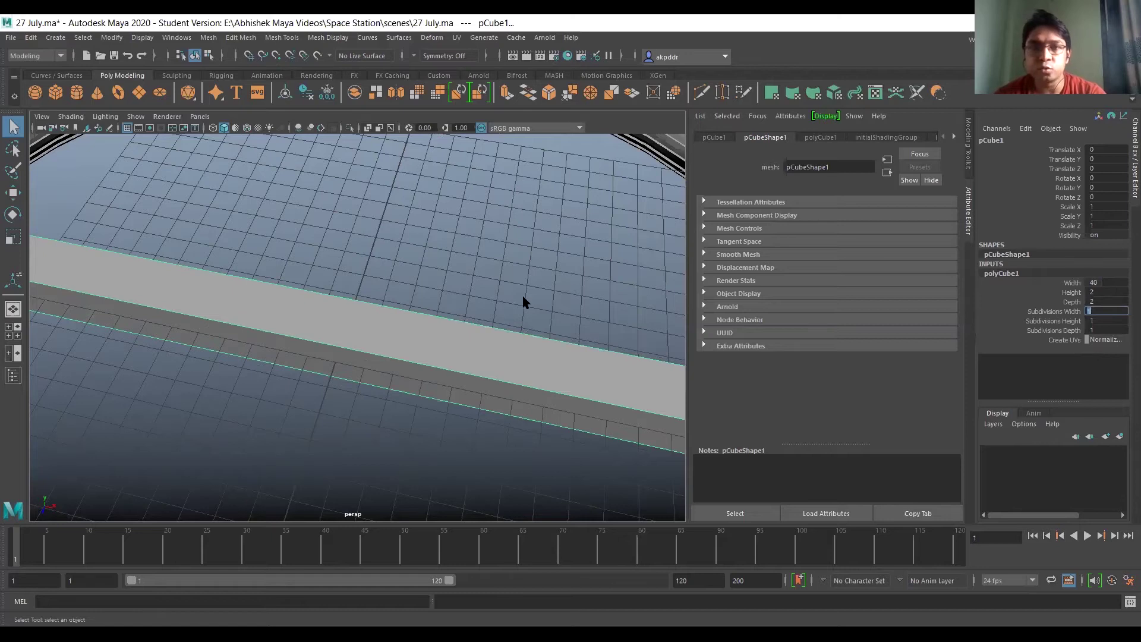
# Create a second polygon cube inside the beam with a width of 36, height of 3 and depth of 1.3.
pyautogui.scroll(-2, 523, 302)
pyautogui.keyDown('alt'); pyautogui.moveTo(524, 308); pyautogui.dragTo(530, 284); pyautogui.keyUp('alt')
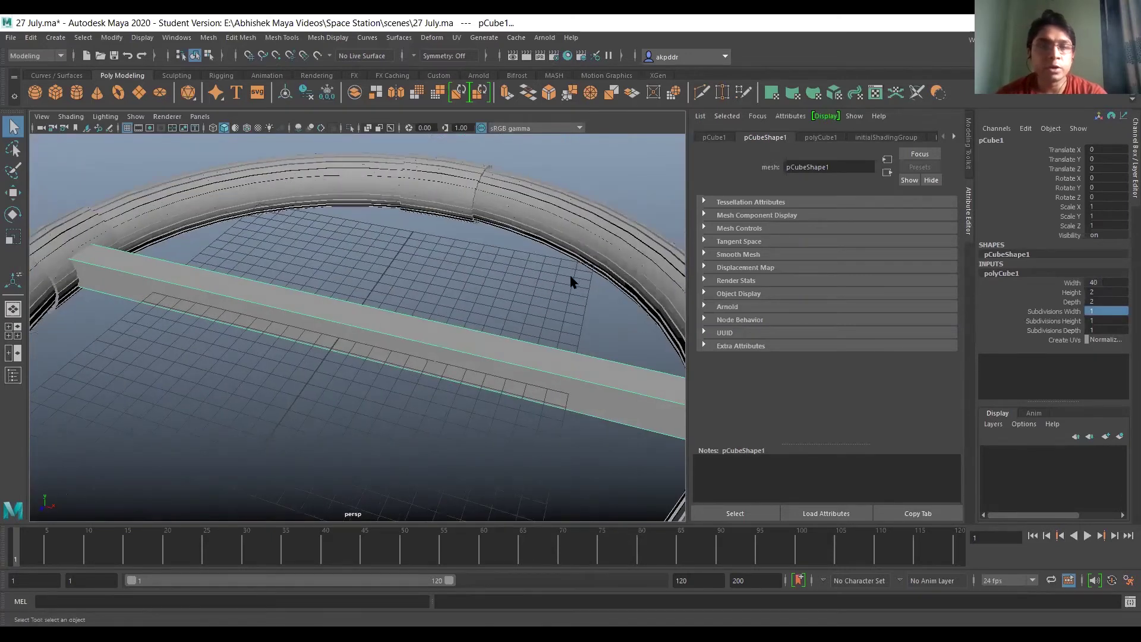
pyautogui.click(55, 38)
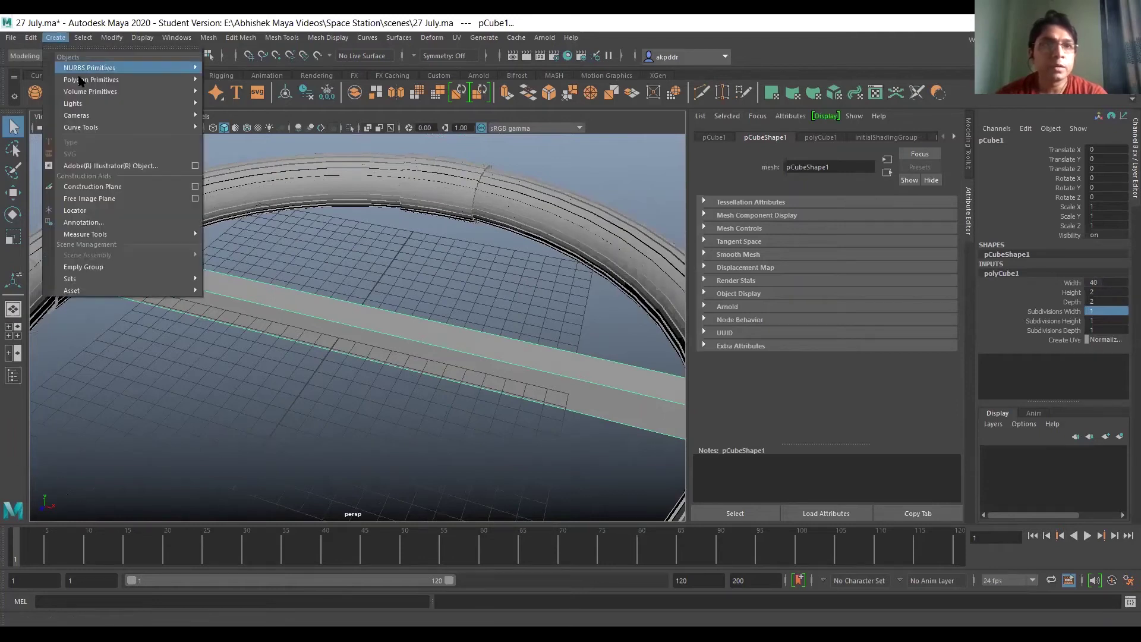
pyautogui.moveTo(82, 81)
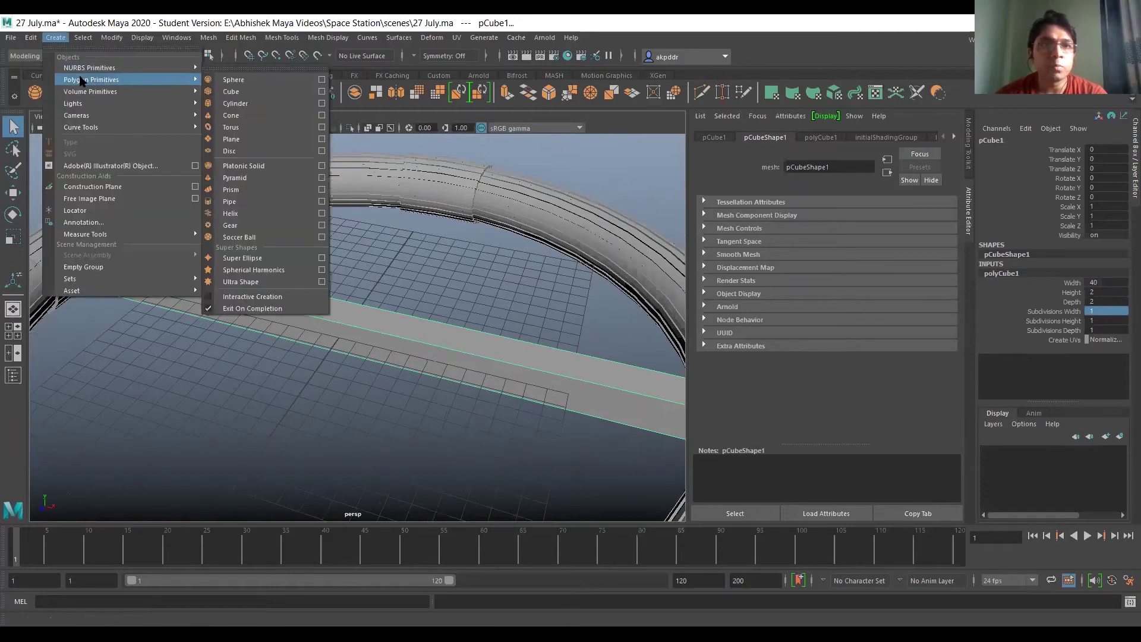
pyautogui.click(242, 92)
pyautogui.click(1006, 276)
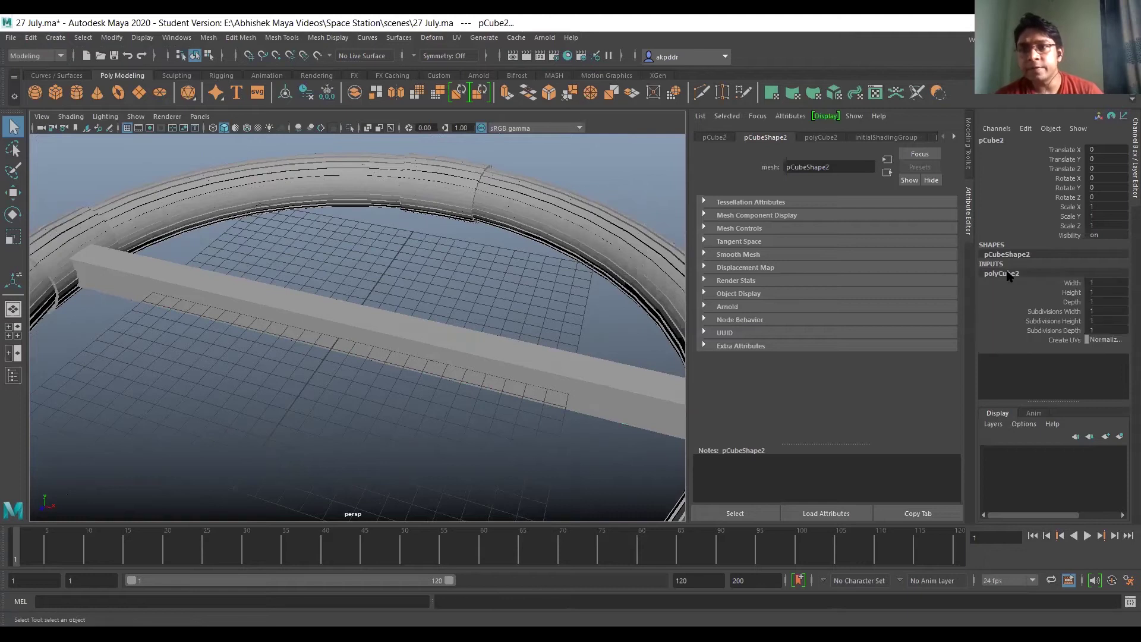
pyautogui.click(1103, 282)
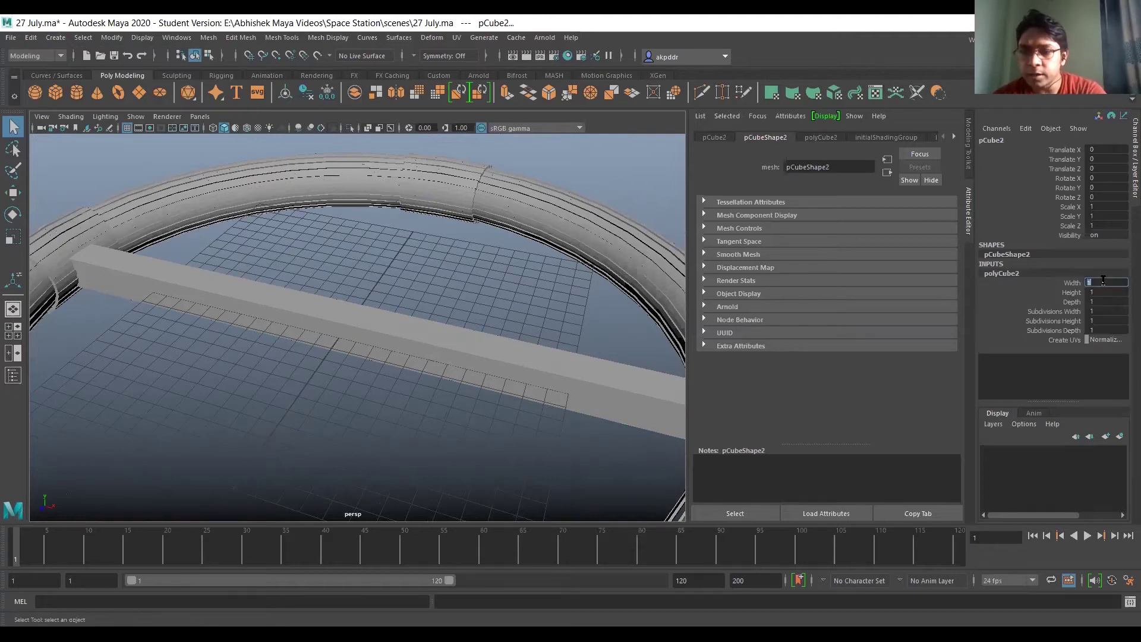
pyautogui.write('36')
pyautogui.press('Tab')
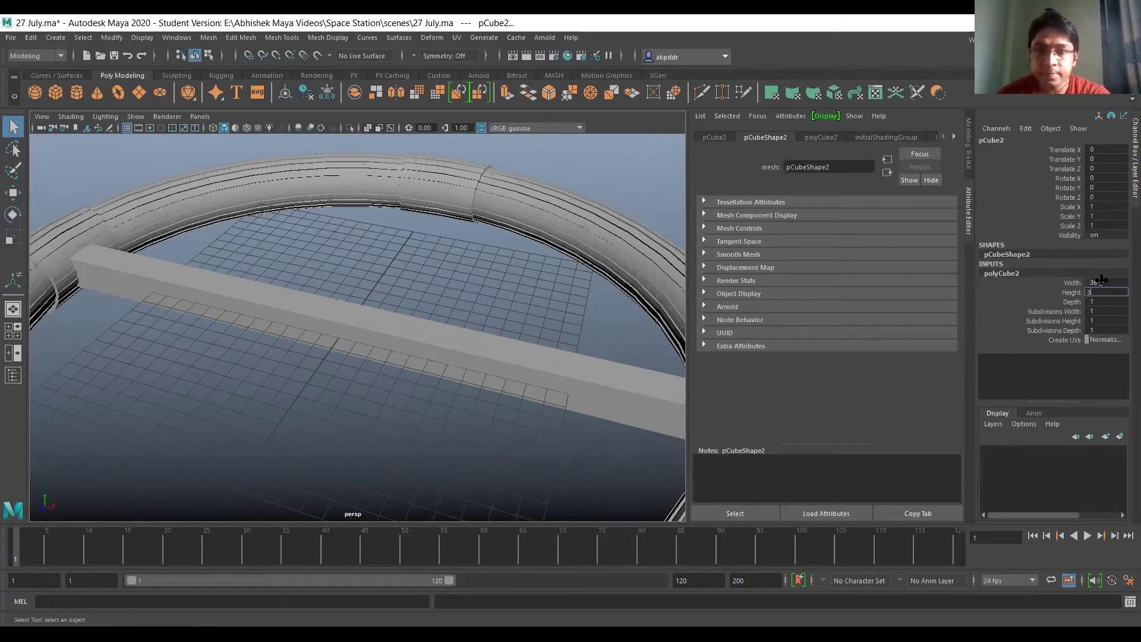
pyautogui.press('Tab')
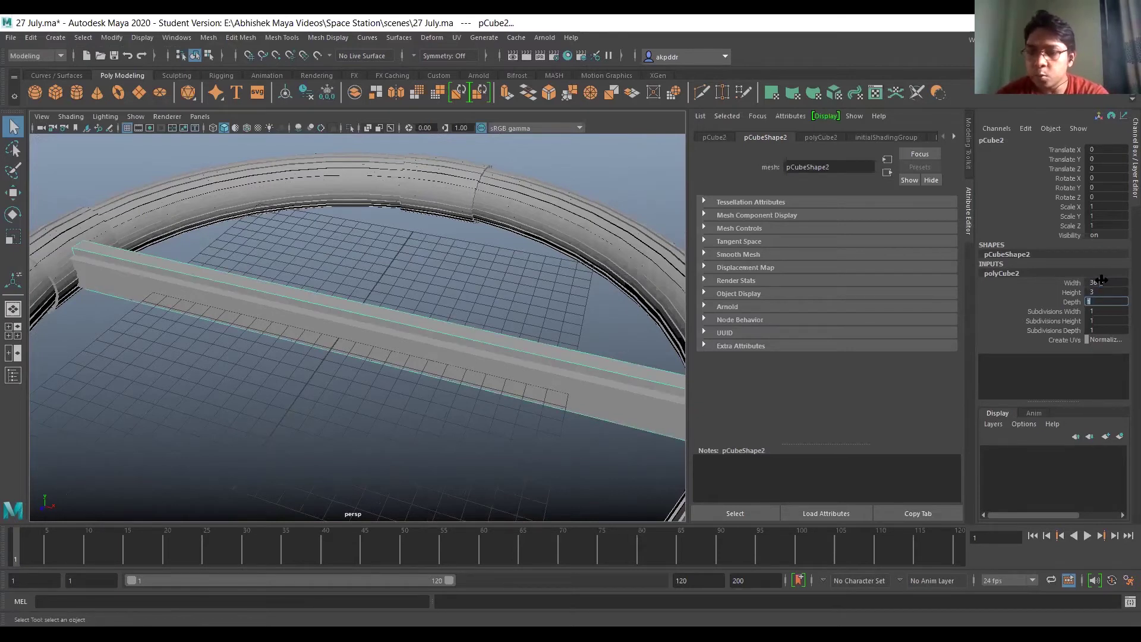
pyautogui.press('Return')
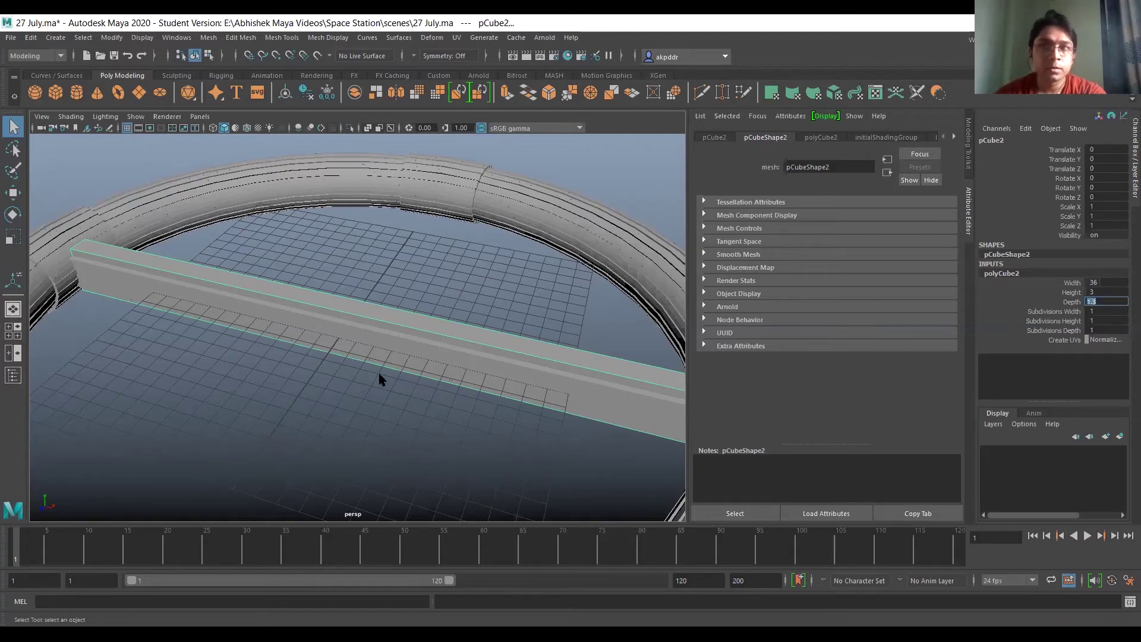
pyautogui.keyDown('alt'); pyautogui.moveTo(389, 373); pyautogui.dragTo(372, 341); pyautogui.keyUp('alt')
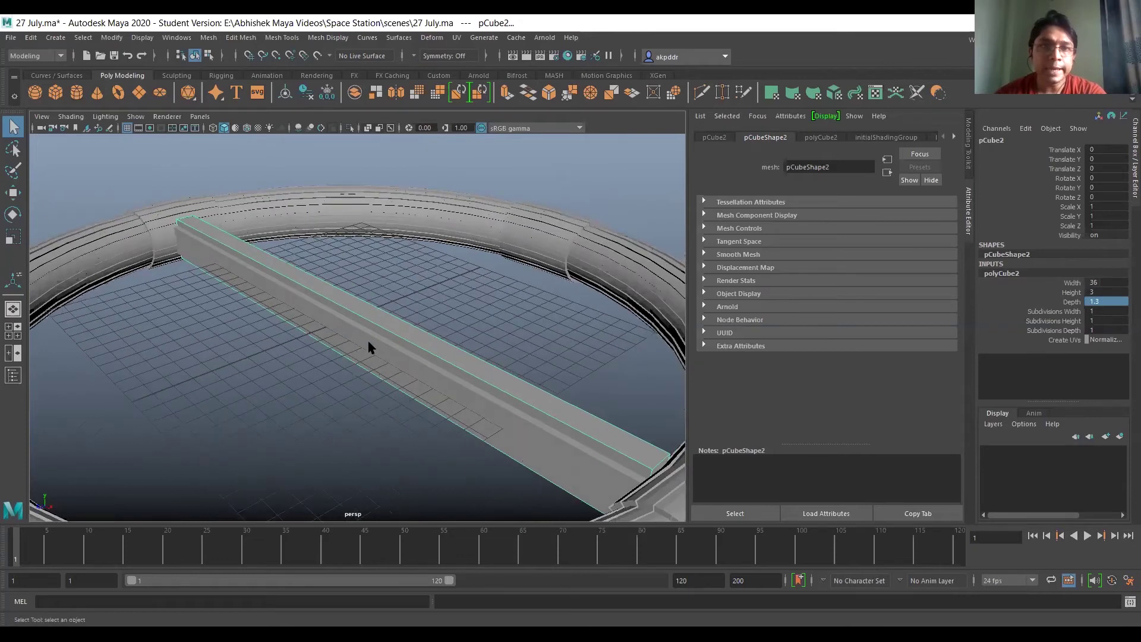
pyautogui.click(364, 352)
pyautogui.scroll(3, 375, 357)
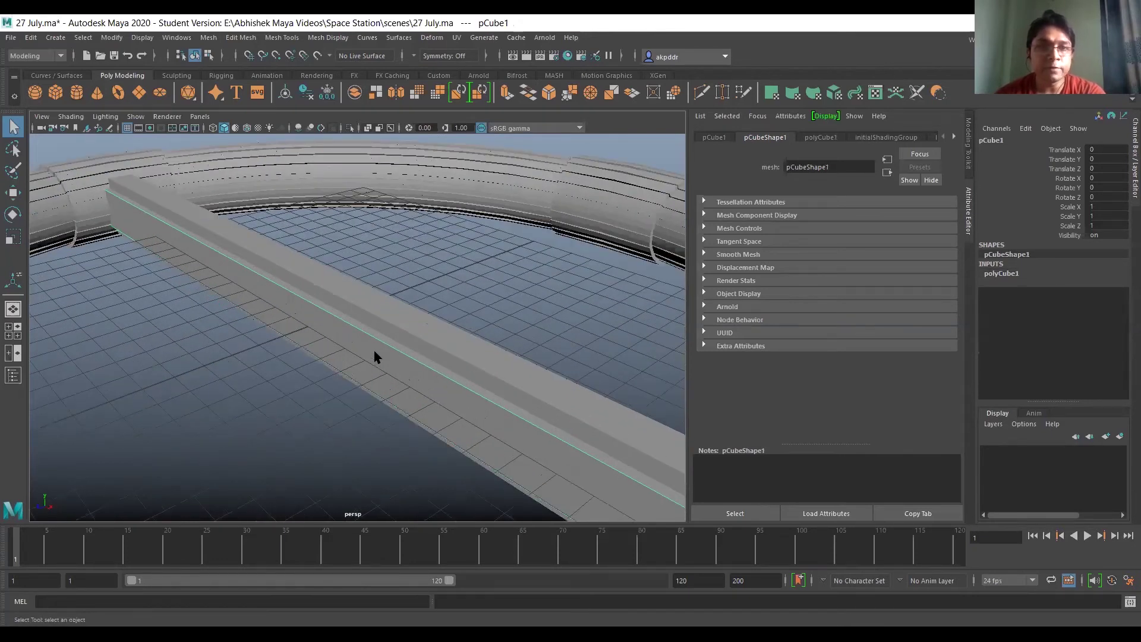
pyautogui.click(402, 330)
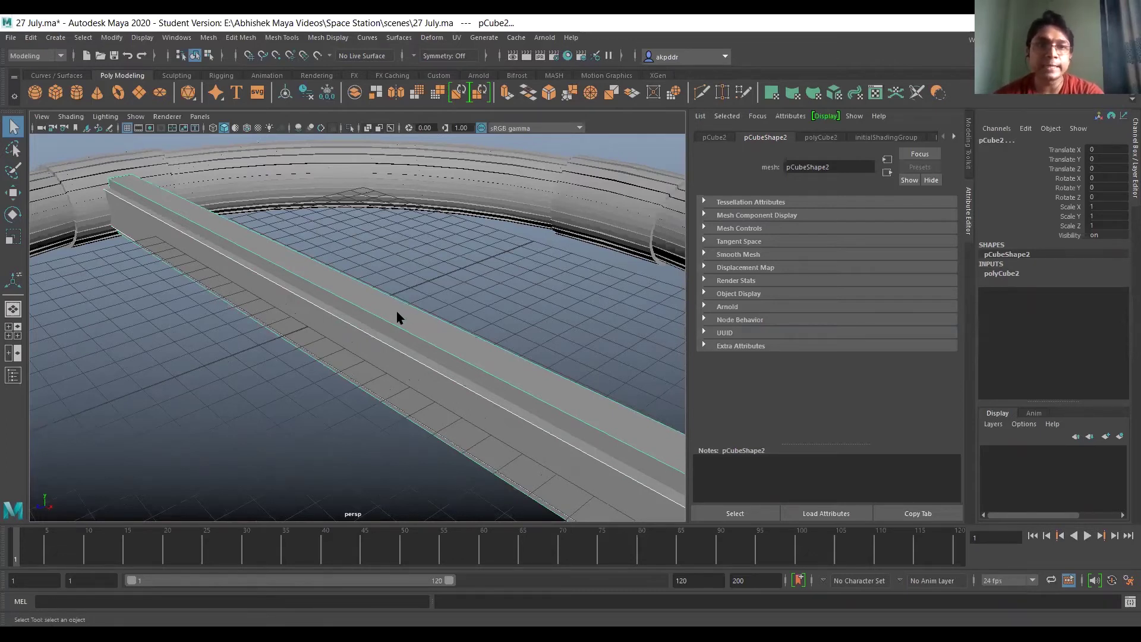
pyautogui.click(450, 312)
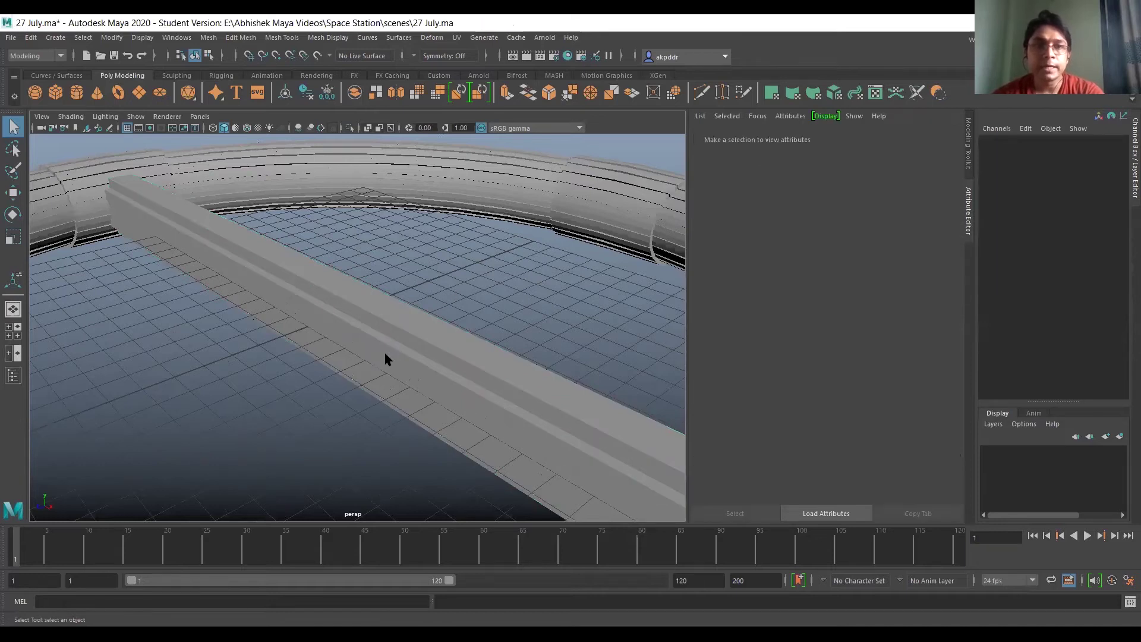
# Cut the narrower, taller box out of the 40-wide beam with a Boolean Difference.
pyautogui.keyDown('alt'); pyautogui.moveTo(377, 363); pyautogui.dragTo(374, 357); pyautogui.keyUp('alt')
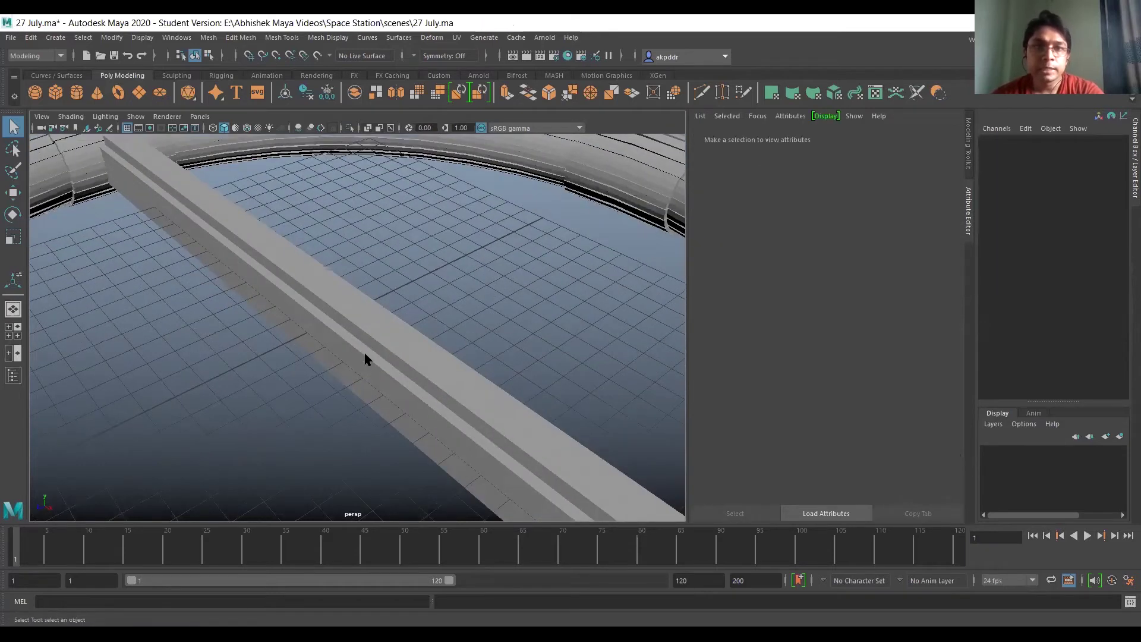
pyautogui.click(365, 358)
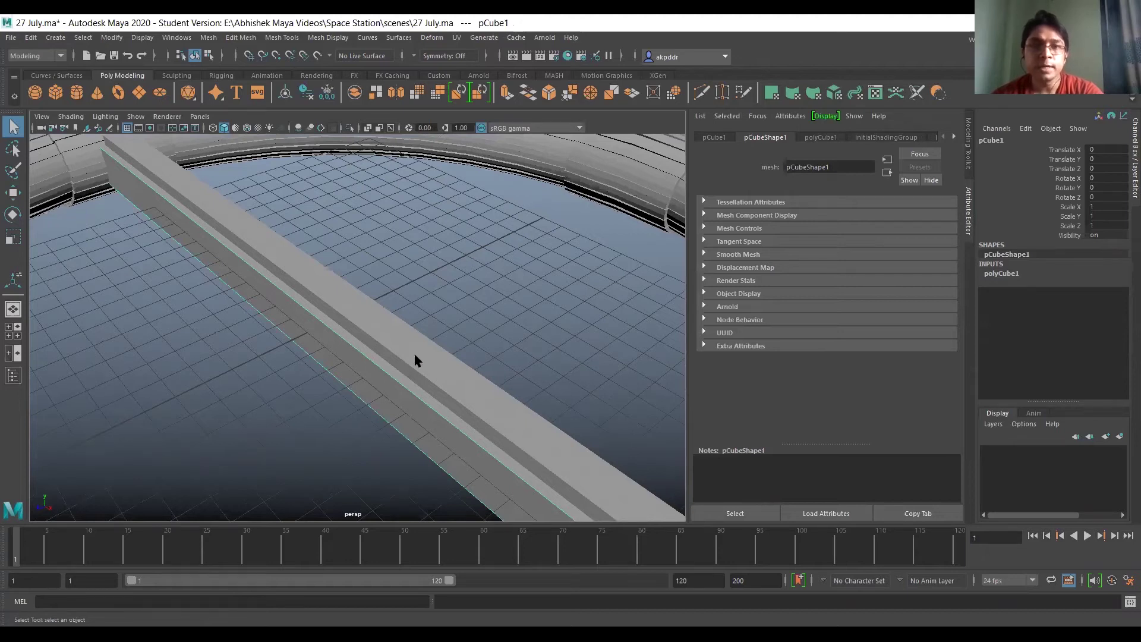
pyautogui.hotkey('ctrl', 'd')
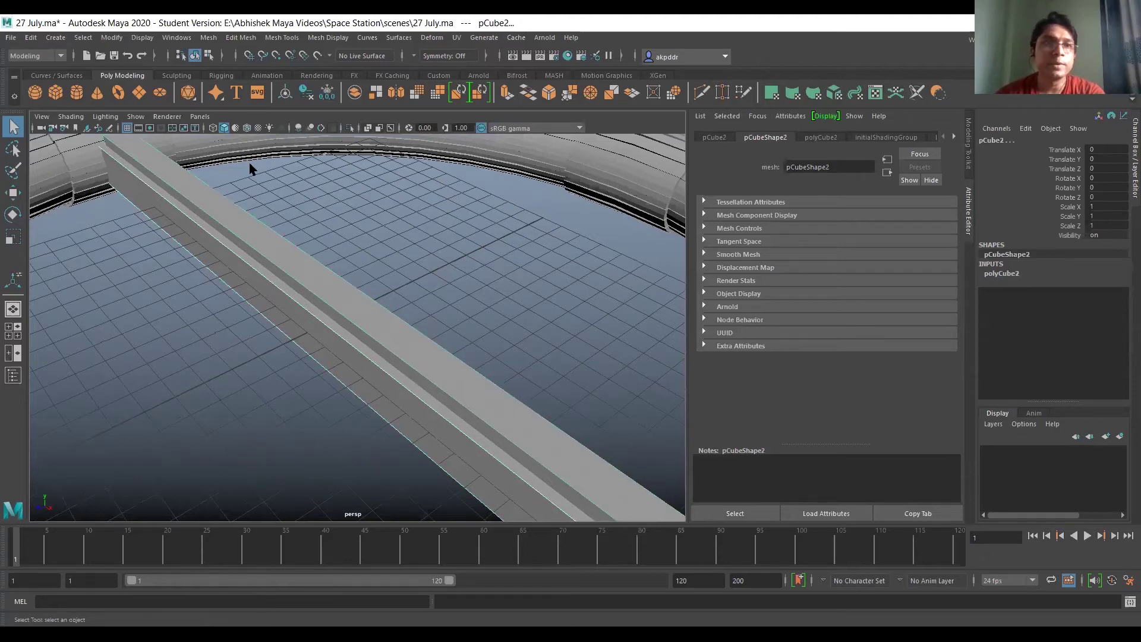
pyautogui.click(209, 39)
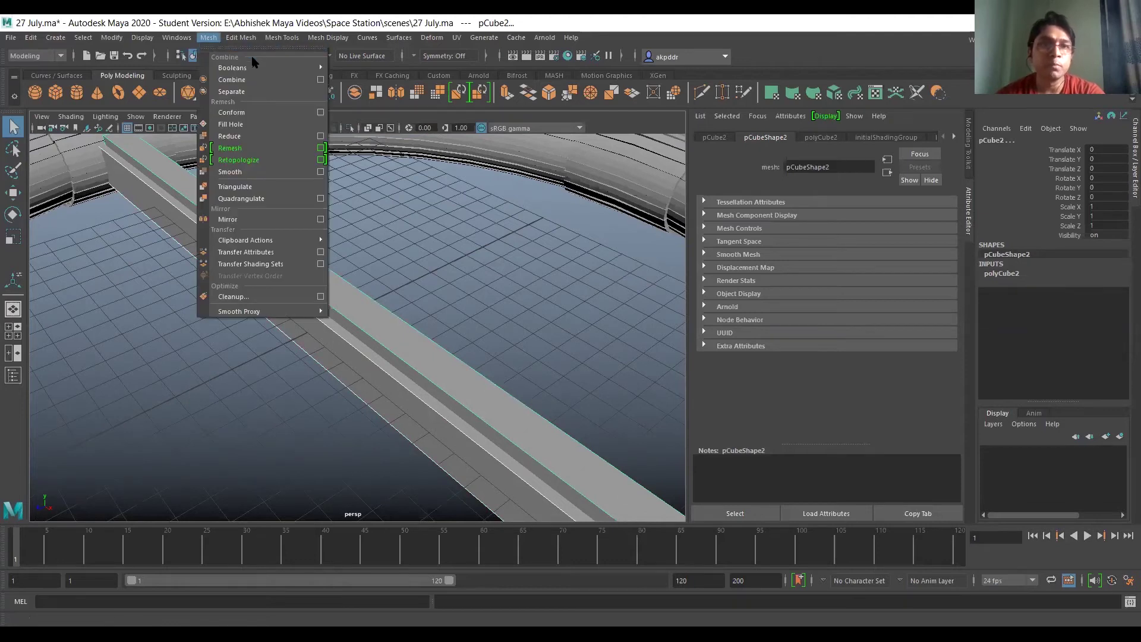
pyautogui.moveTo(252, 65)
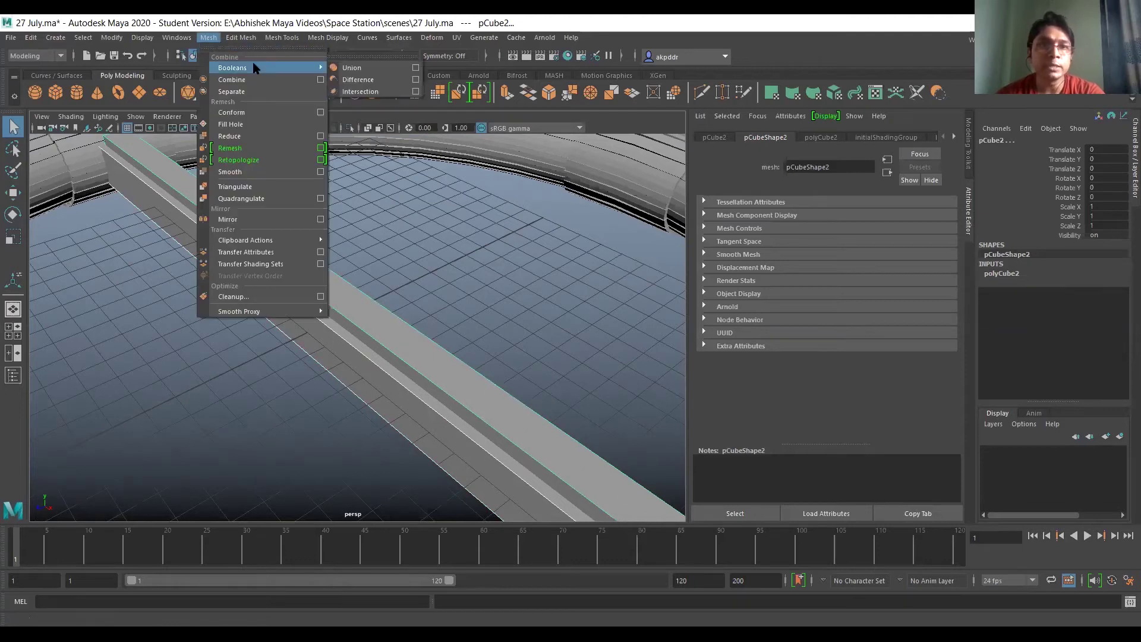
pyautogui.click(357, 80)
# Create another polygon cube through the cut beam with a width of 36, height of 1.3 and depth of 3.
pyautogui.keyDown('alt'); pyautogui.moveTo(355, 250); pyautogui.dragTo(277, 330); pyautogui.keyUp('alt')
pyautogui.click(66, 38)
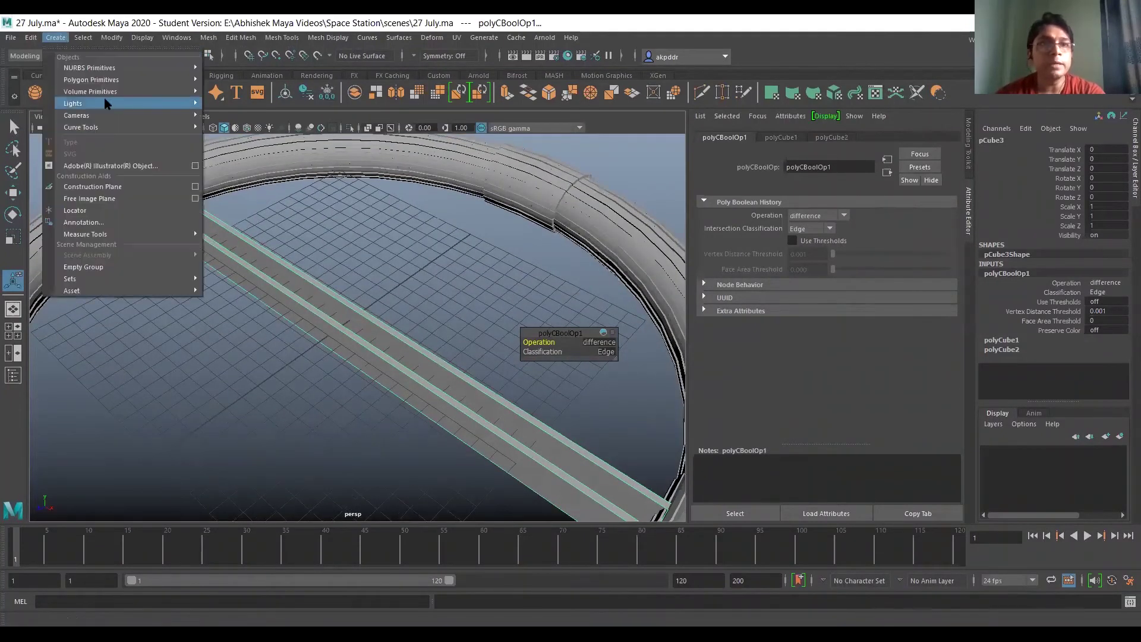
pyautogui.moveTo(127, 81)
pyautogui.click(229, 91)
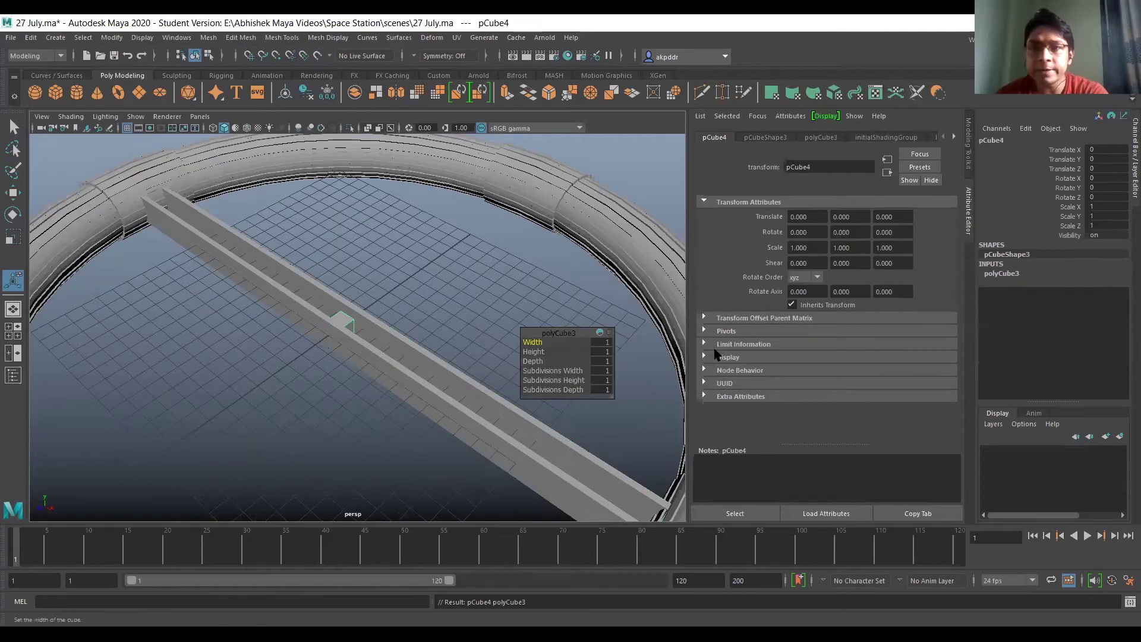
pyautogui.click(1013, 273)
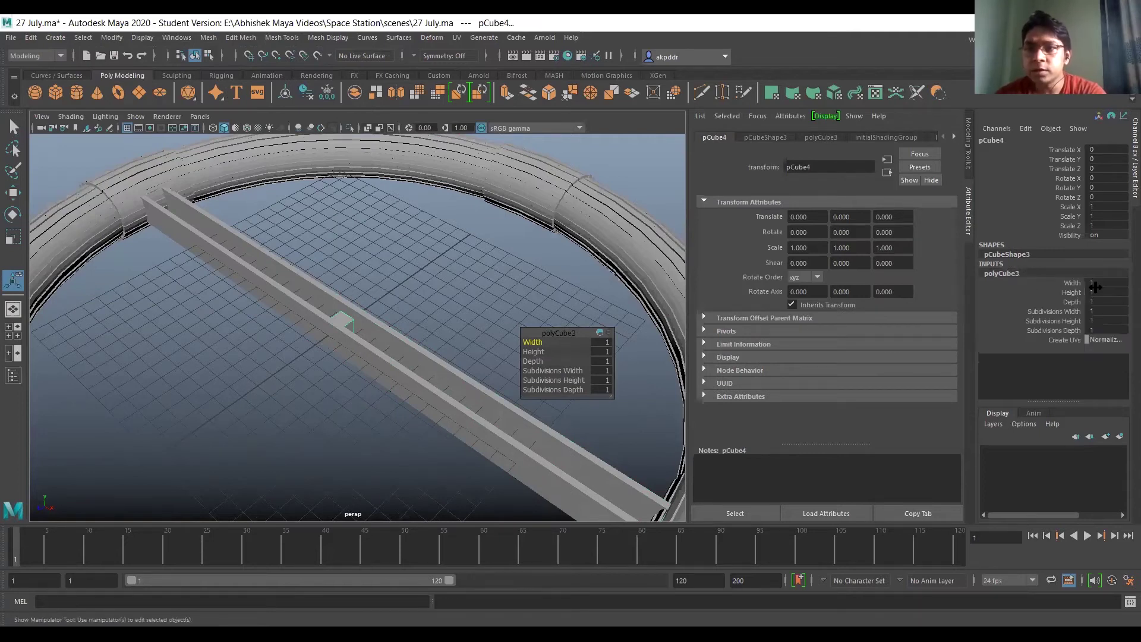
pyautogui.doubleClick(1098, 284)
pyautogui.write('36')
pyautogui.press('Tab')
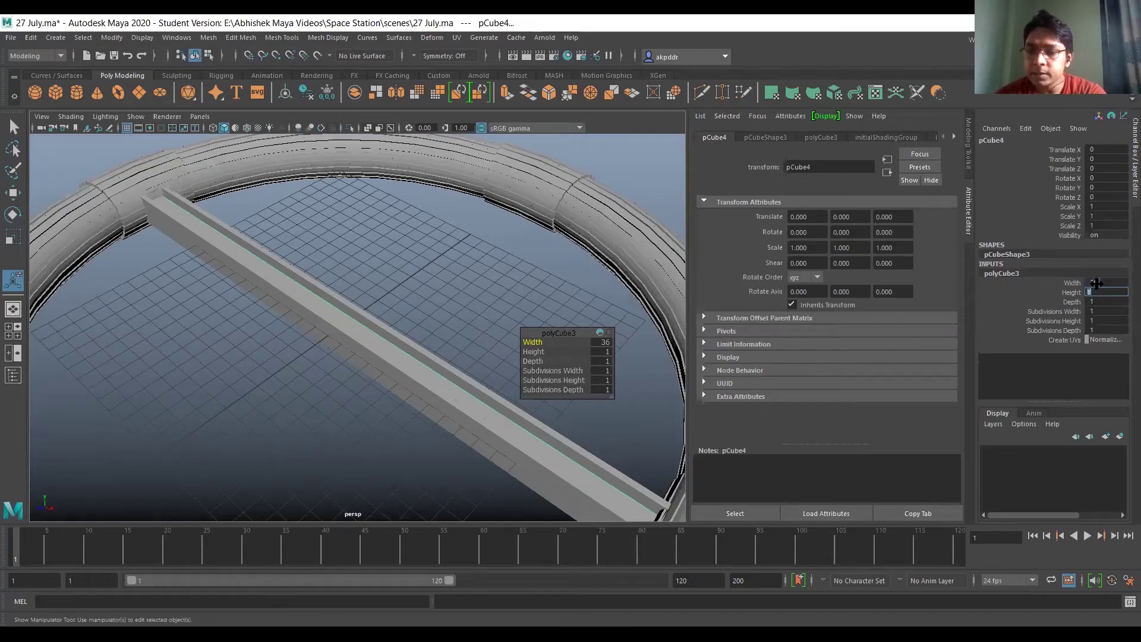
pyautogui.write('1.3')
pyautogui.press('Tab')
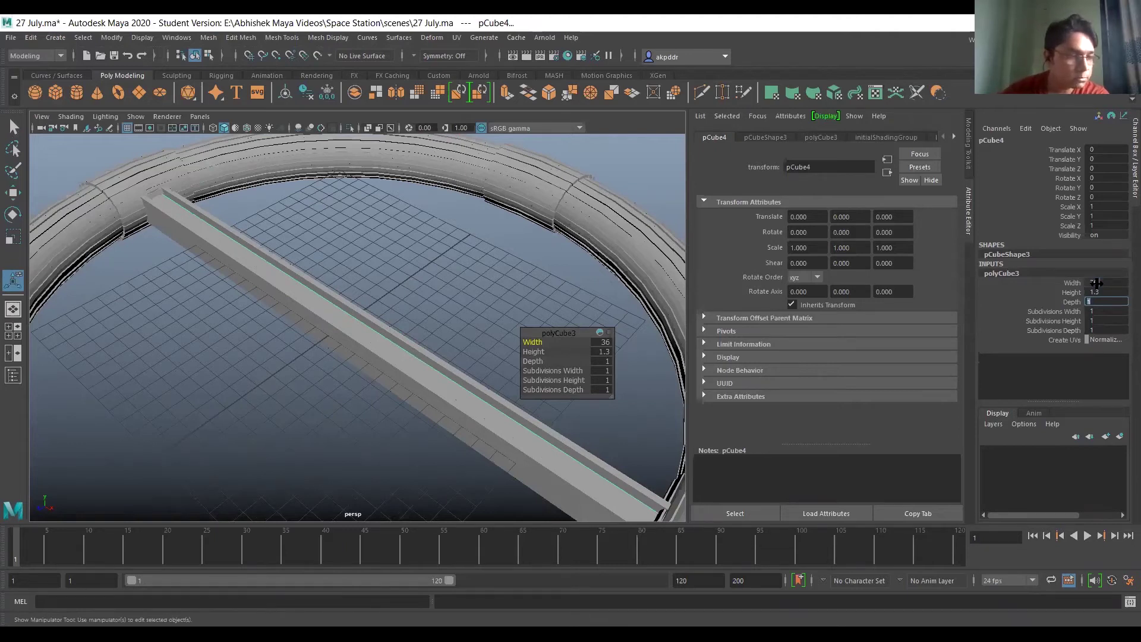
pyautogui.write('3')
pyautogui.press('Return')
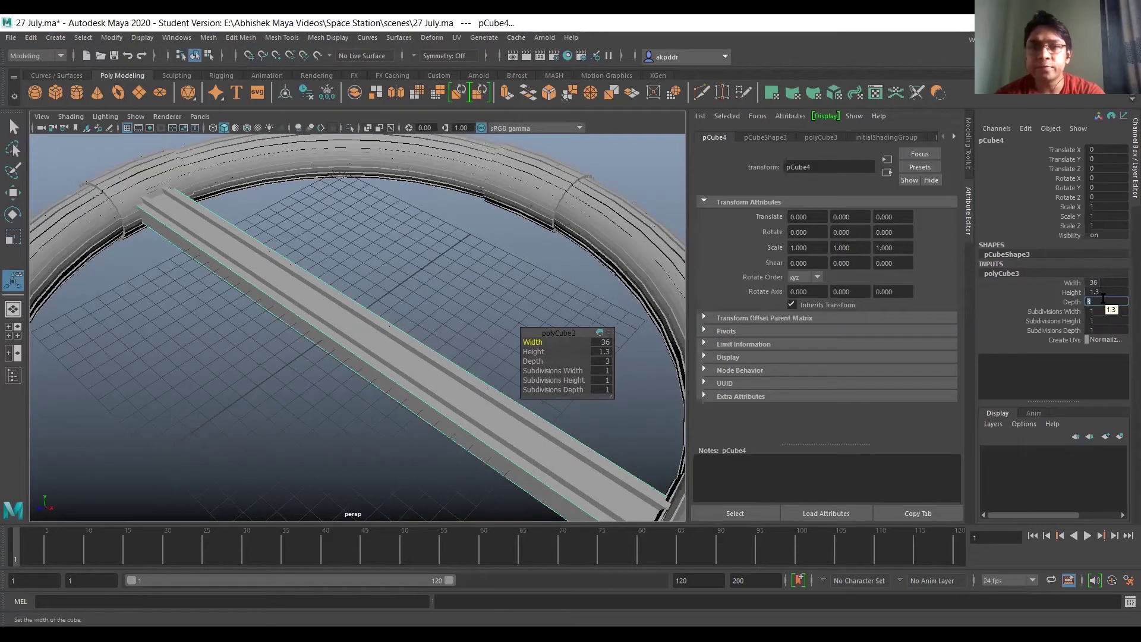
# Cut the 36 × 1.3 × 3 box out of the beam with a Boolean Difference, leaving separate long rails.
pyautogui.click(367, 286)
pyautogui.scroll(3, 365, 288)
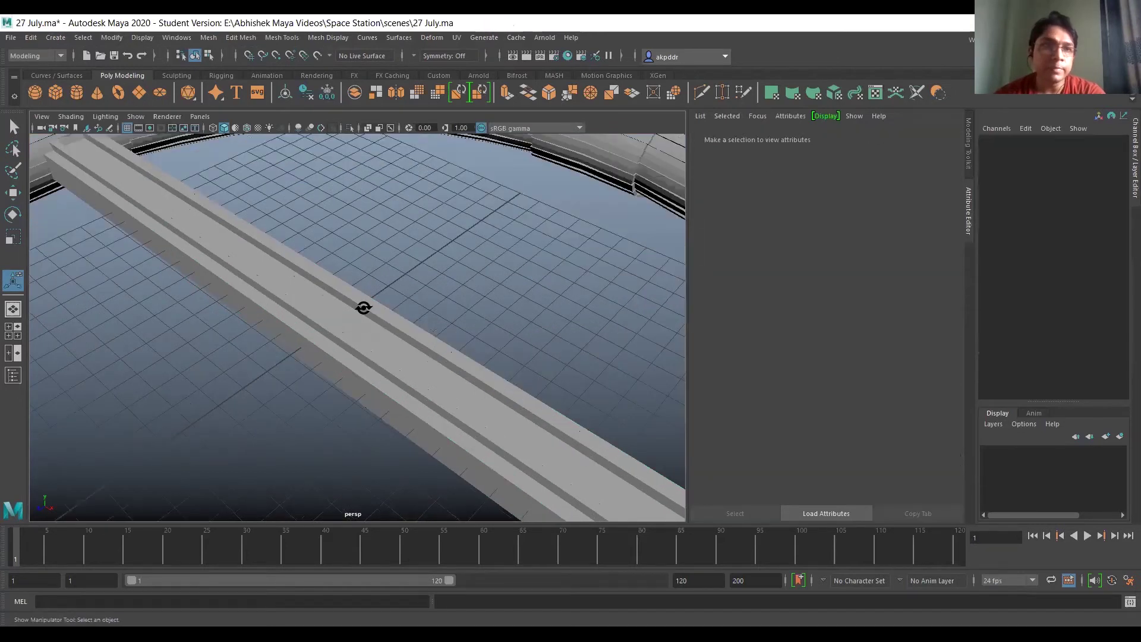
pyautogui.keyDown('alt'); pyautogui.moveTo(364, 307); pyautogui.dragTo(364, 309); pyautogui.keyUp('alt')
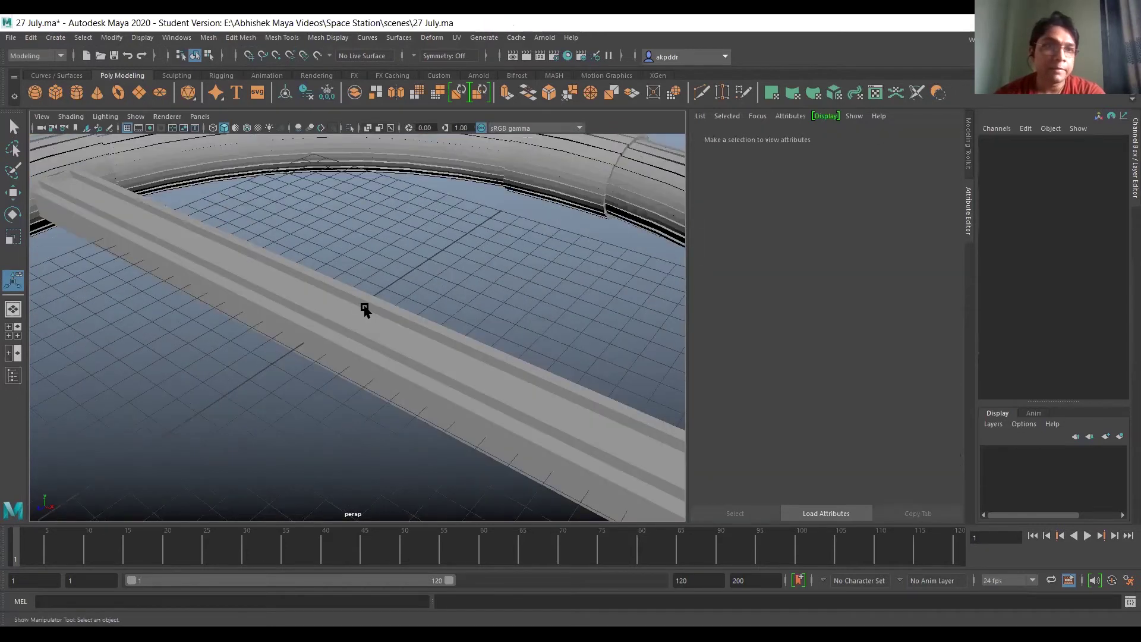
pyautogui.click(315, 314)
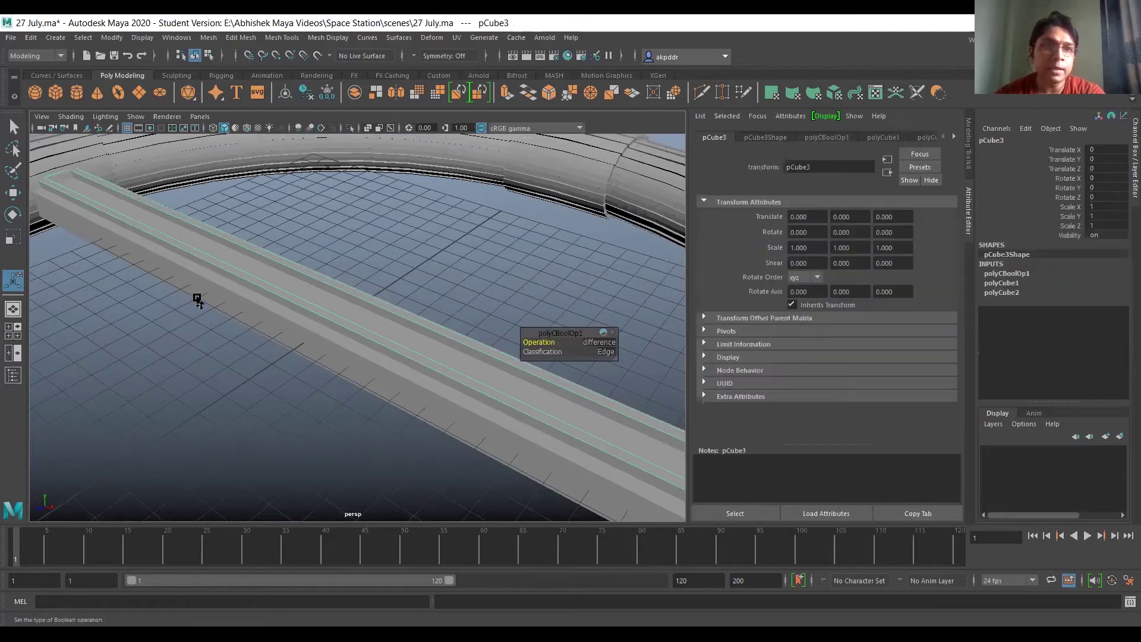
pyautogui.click(242, 301)
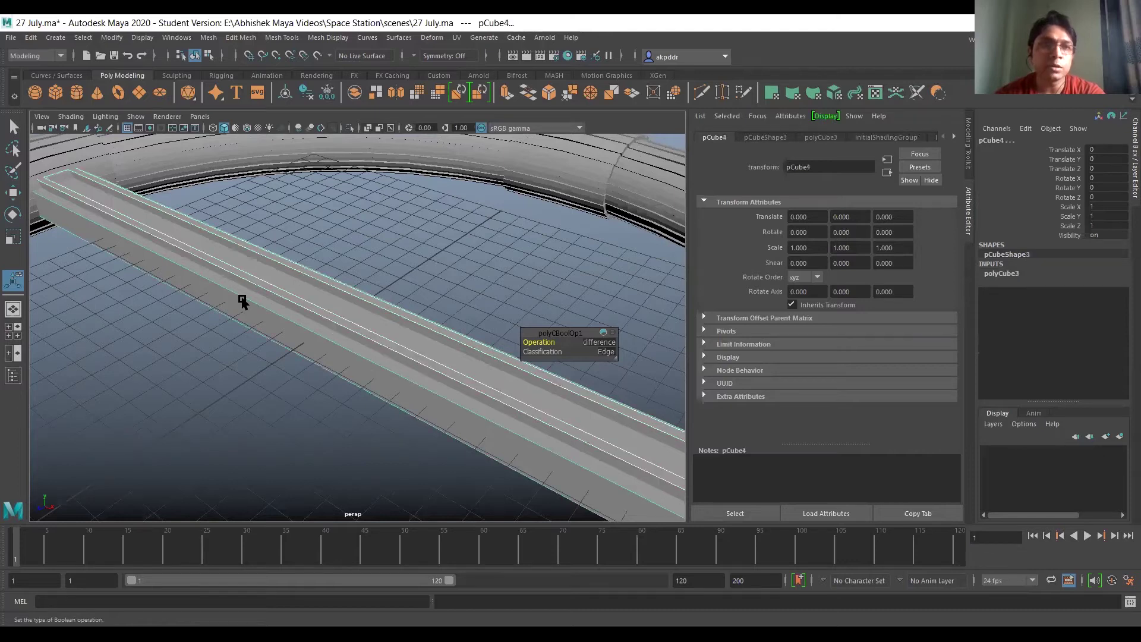
pyautogui.moveTo(302, 374)
pyautogui.keyDown('alt'); pyautogui.mouseDown()
pyautogui.moveTo(220, 385)
pyautogui.moveTo(293, 377)
pyautogui.mouseUp(); pyautogui.keyUp('alt')
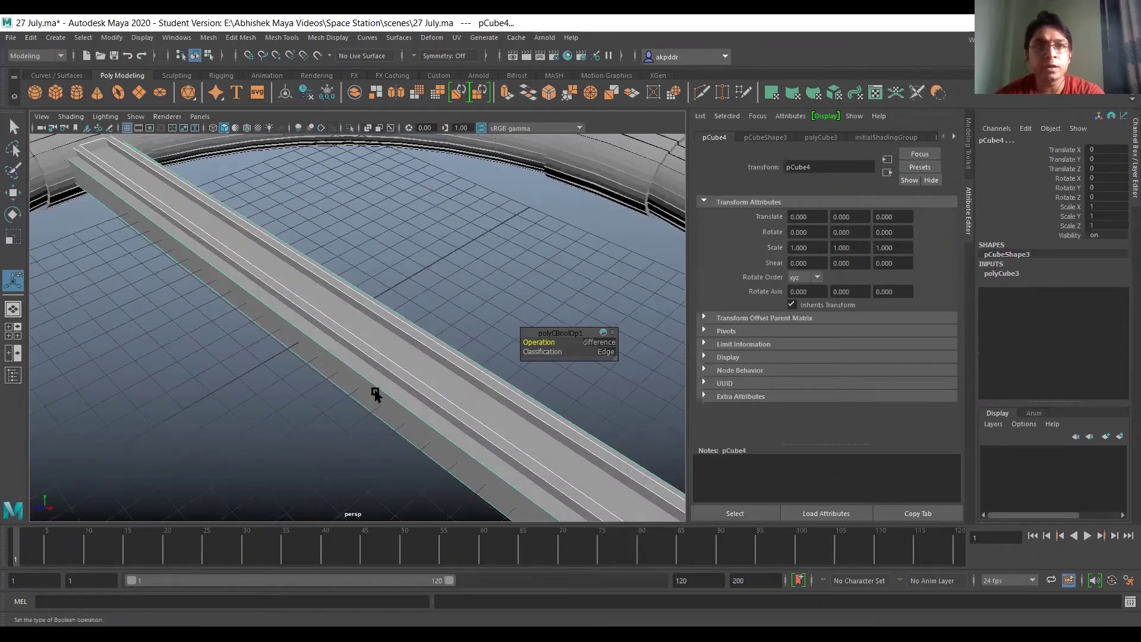
pyautogui.click(210, 38)
pyautogui.moveTo(265, 68)
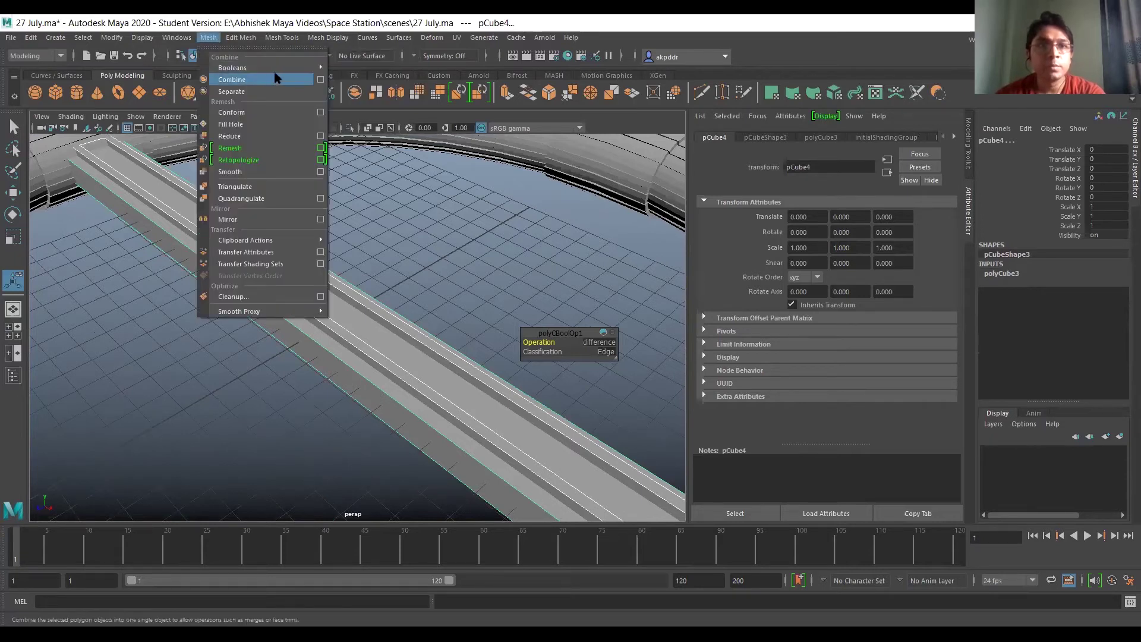
pyautogui.click(364, 81)
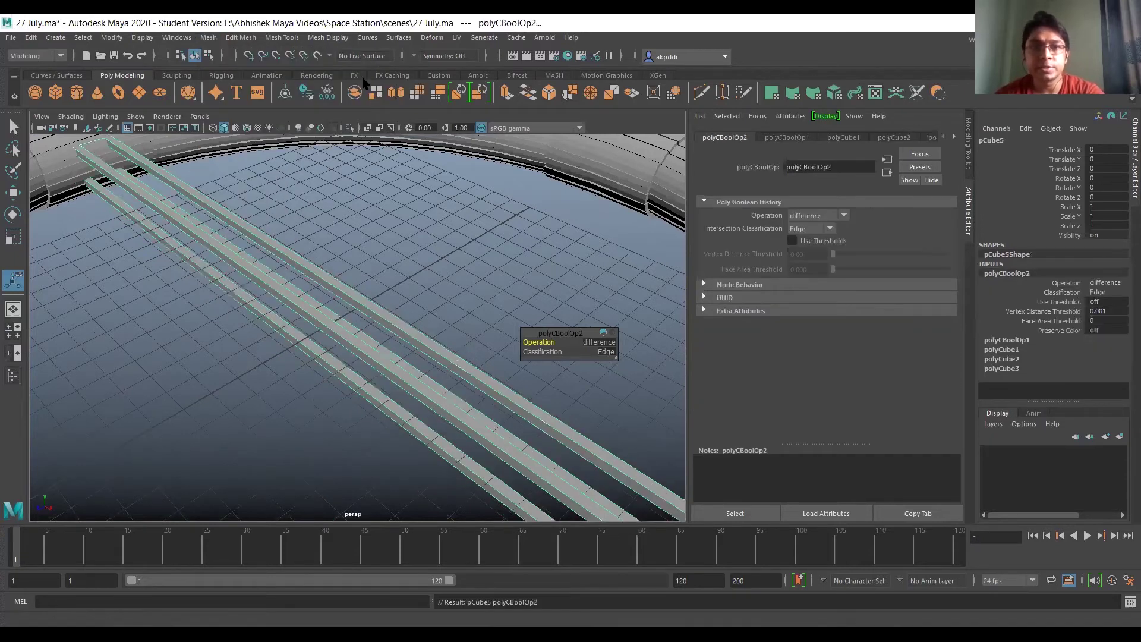
pyautogui.keyDown('alt'); pyautogui.moveTo(224, 262); pyautogui.dragTo(314, 248); pyautogui.keyUp('alt')
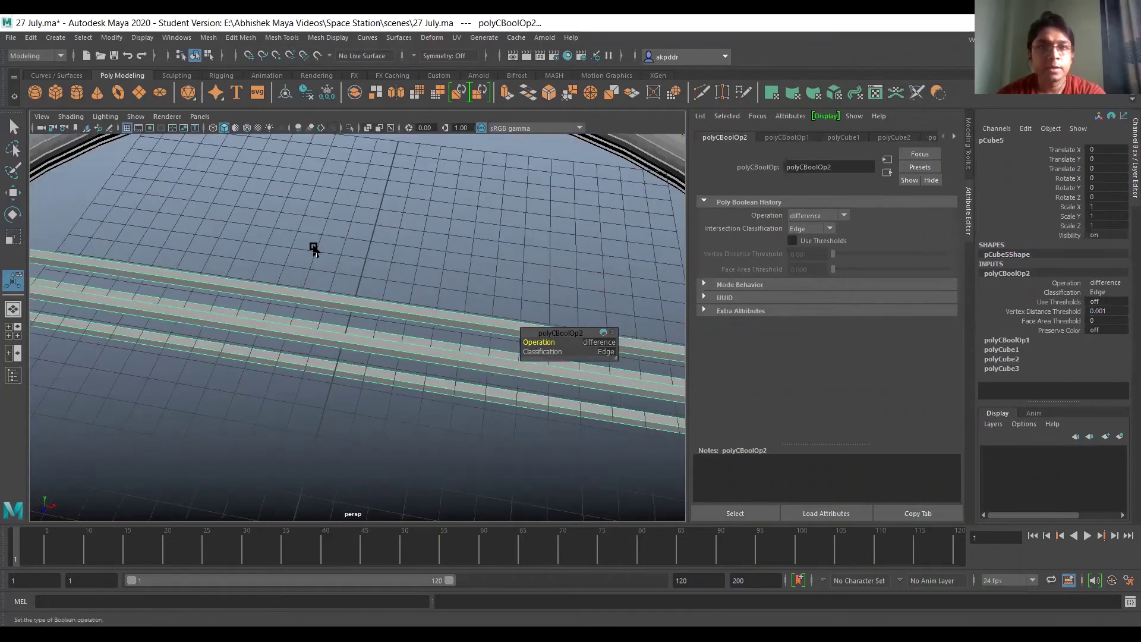
pyautogui.click(313, 248)
pyautogui.press('f')
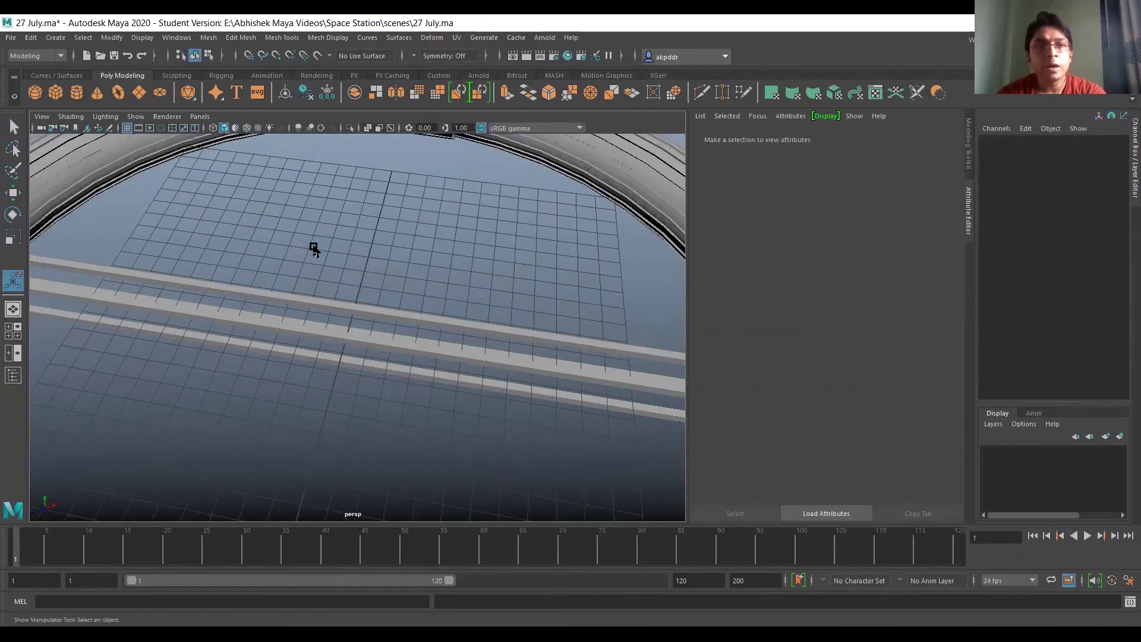
pyautogui.keyDown('alt'); pyautogui.moveTo(369, 258); pyautogui.dragTo(357, 273); pyautogui.keyUp('alt')
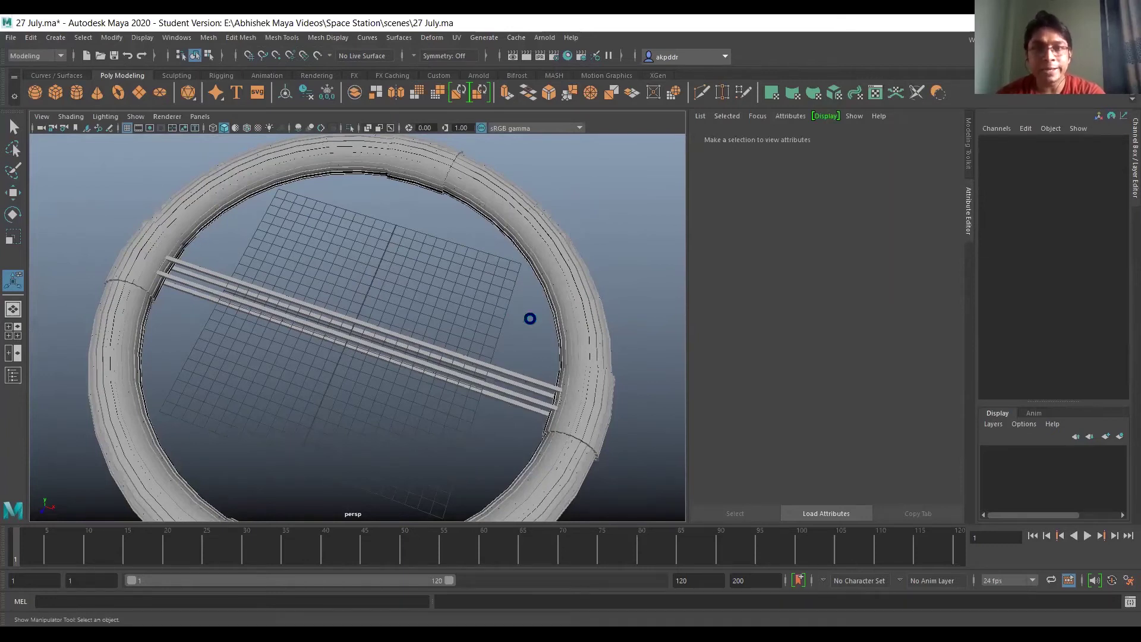
# Save the scene with nothing selected.
pyautogui.press('q')
pyautogui.hotkey('ctrl', 's')
pyautogui.click(539, 336)
pyautogui.press('t')
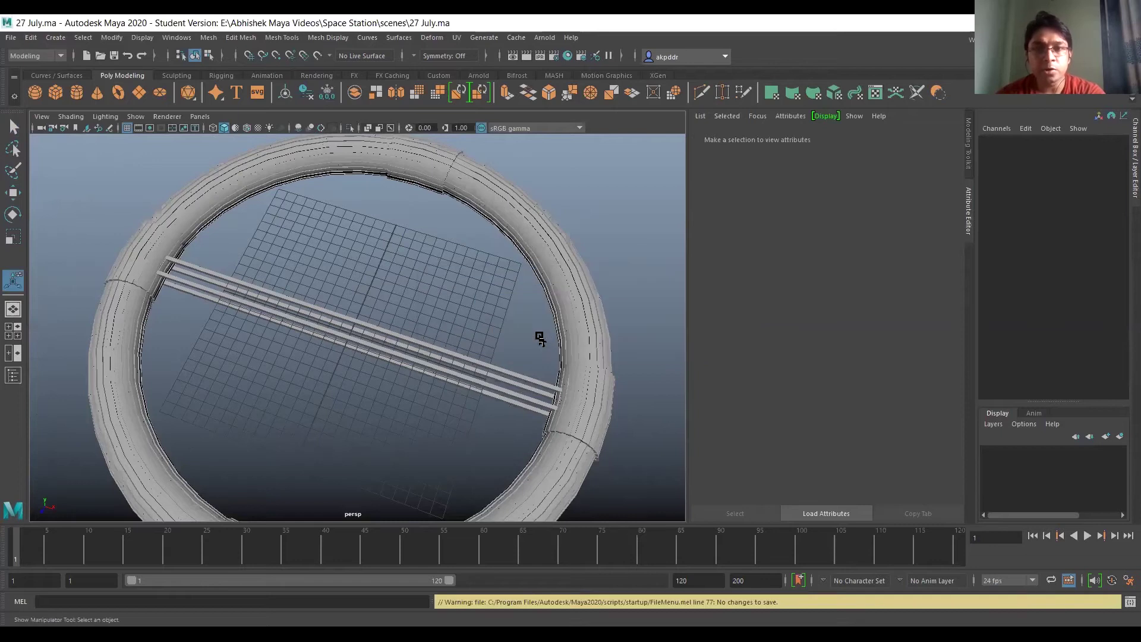
# Create a polygon cylinder at the beam's centre and rotate it 45 degrees in X and 90 degrees in Z.
pyautogui.scroll(5, 414, 317)
pyautogui.keyDown('alt'); pyautogui.moveTo(415, 317); pyautogui.dragTo(297, 293); pyautogui.keyUp('alt')
pyautogui.click(77, 92)
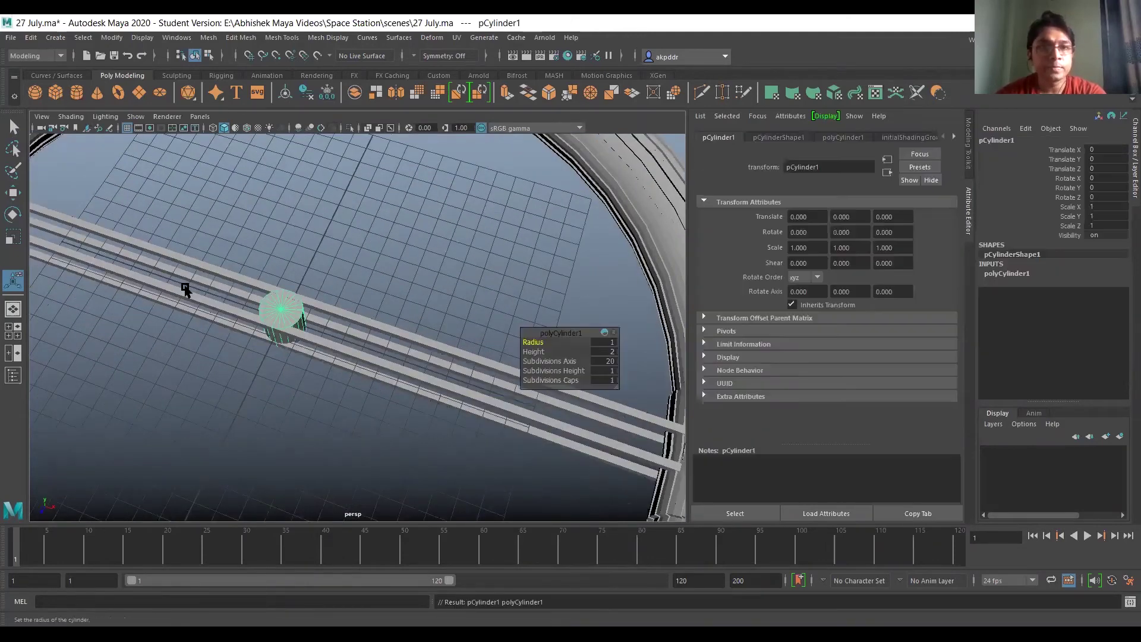
pyautogui.scroll(4, 263, 324)
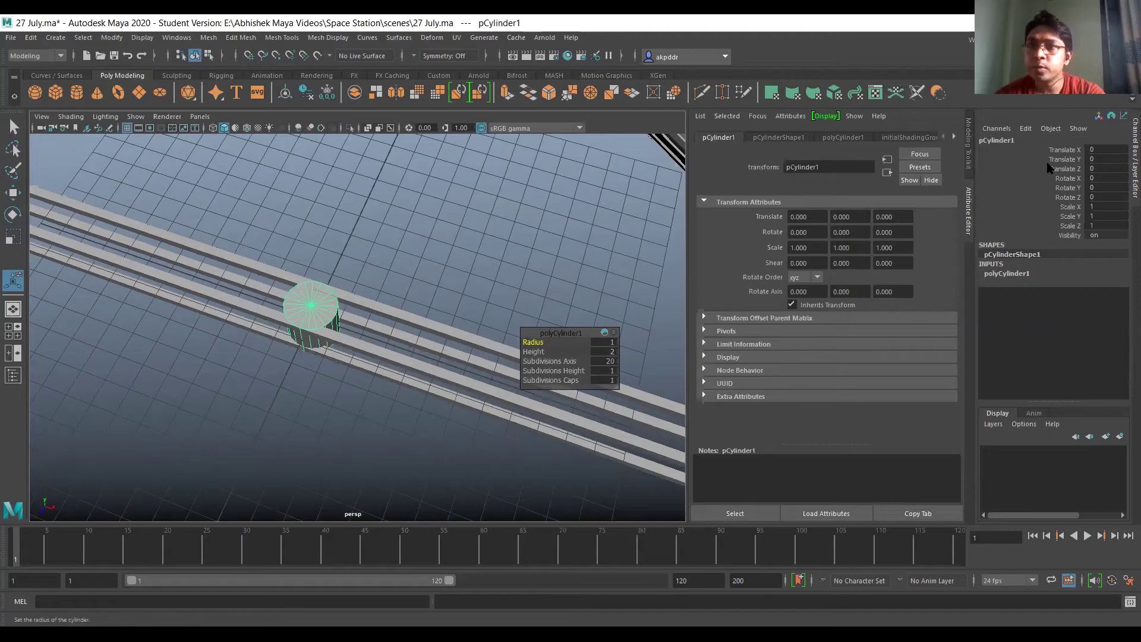
pyautogui.click(1105, 178)
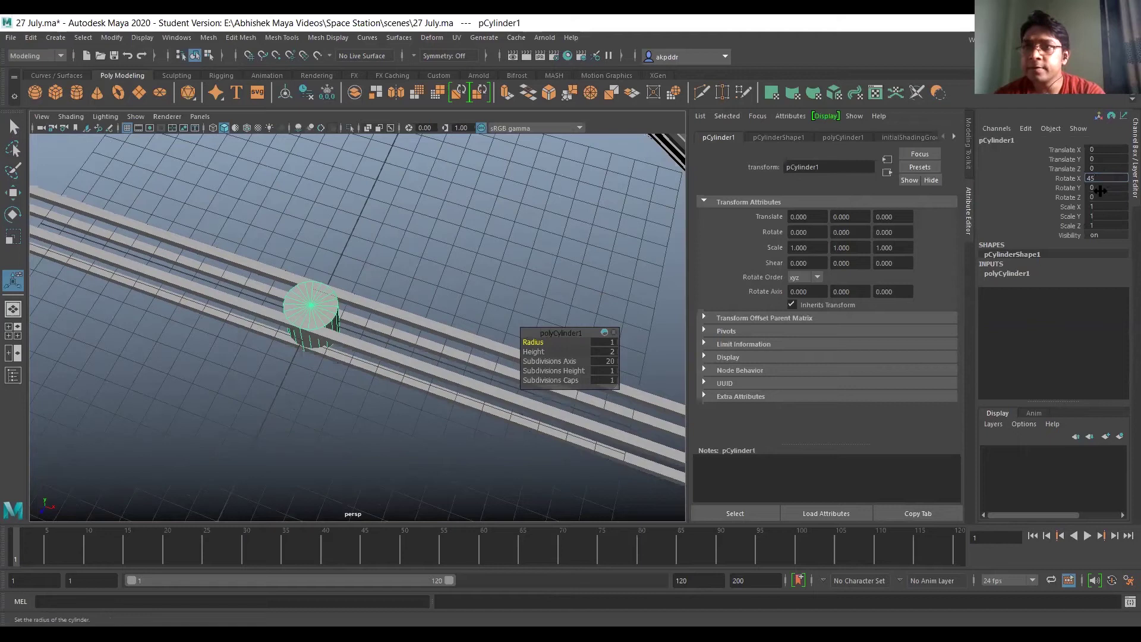
pyautogui.click(1102, 197)
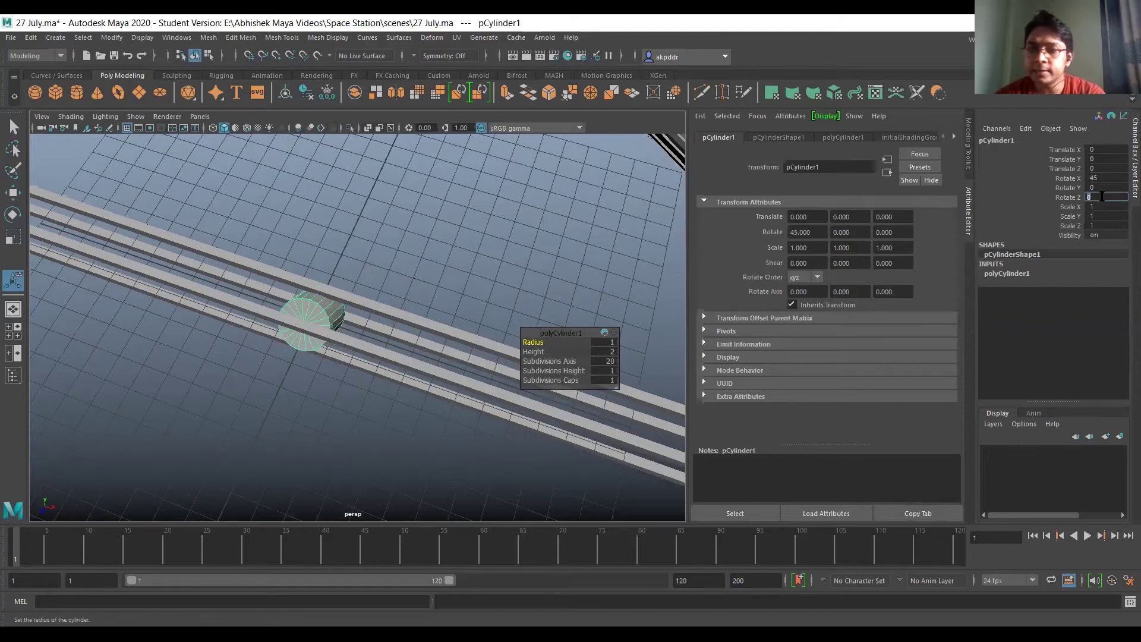
pyautogui.write('90')
pyautogui.press('Return')
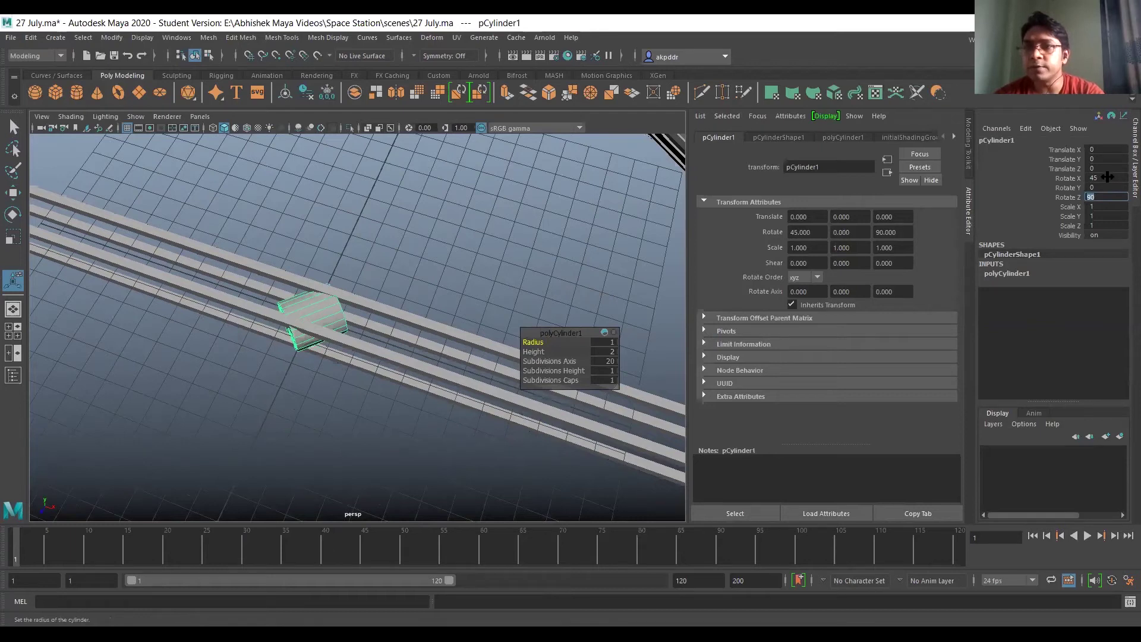
# Set the cylinder's radius to 0.1 and its height to 2.2 to form a thin diagonal strut.
pyautogui.click(1026, 275)
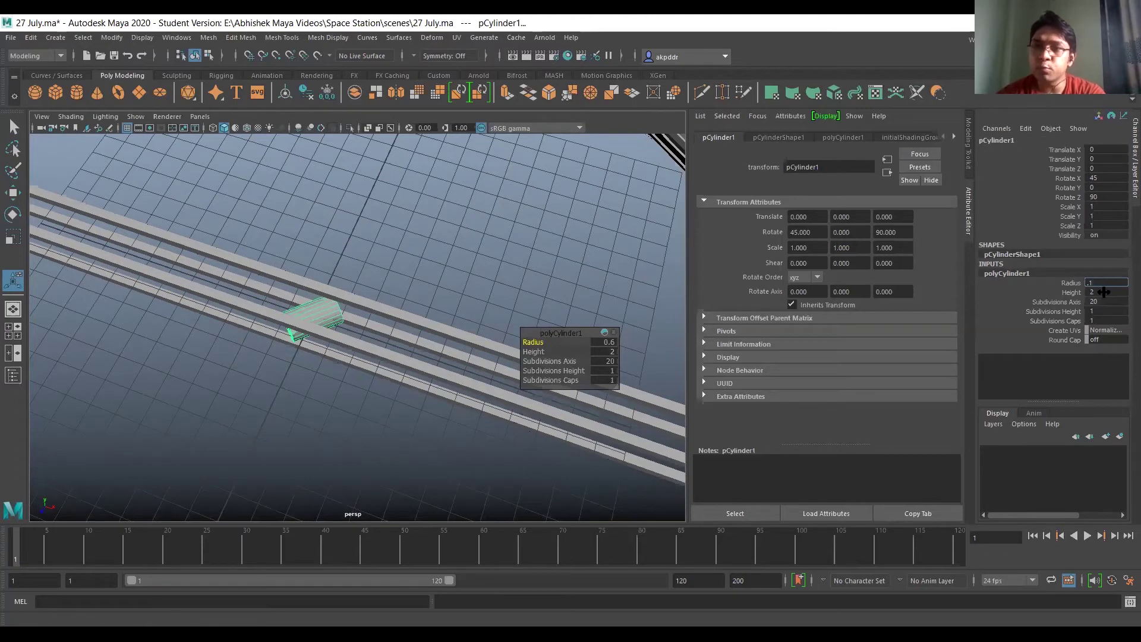
pyautogui.click(1103, 292)
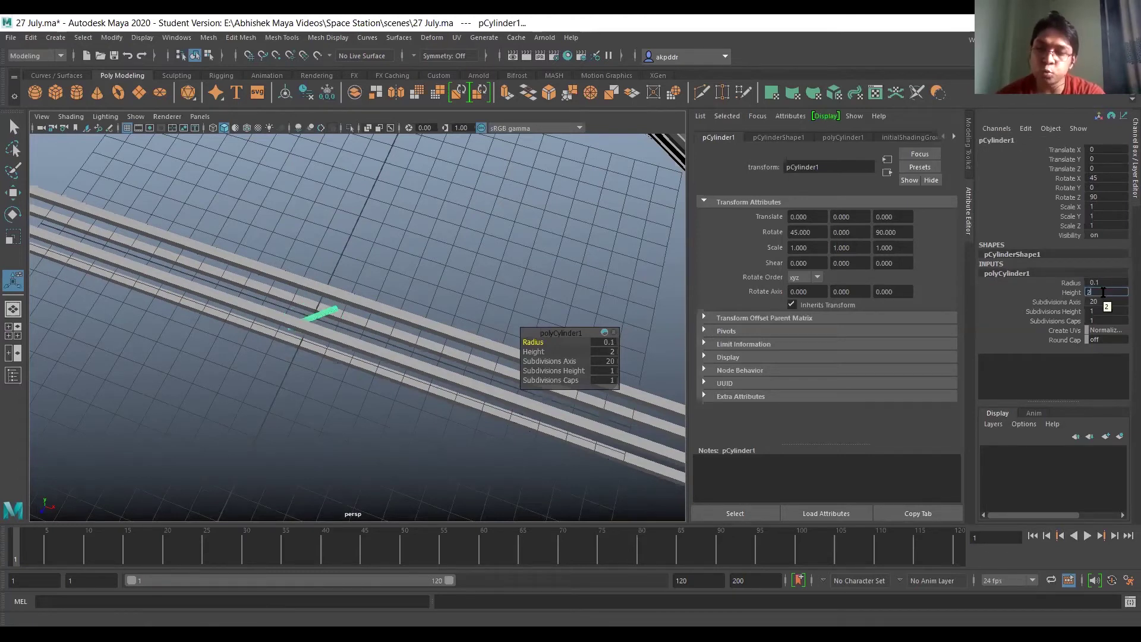
pyautogui.click(1104, 301)
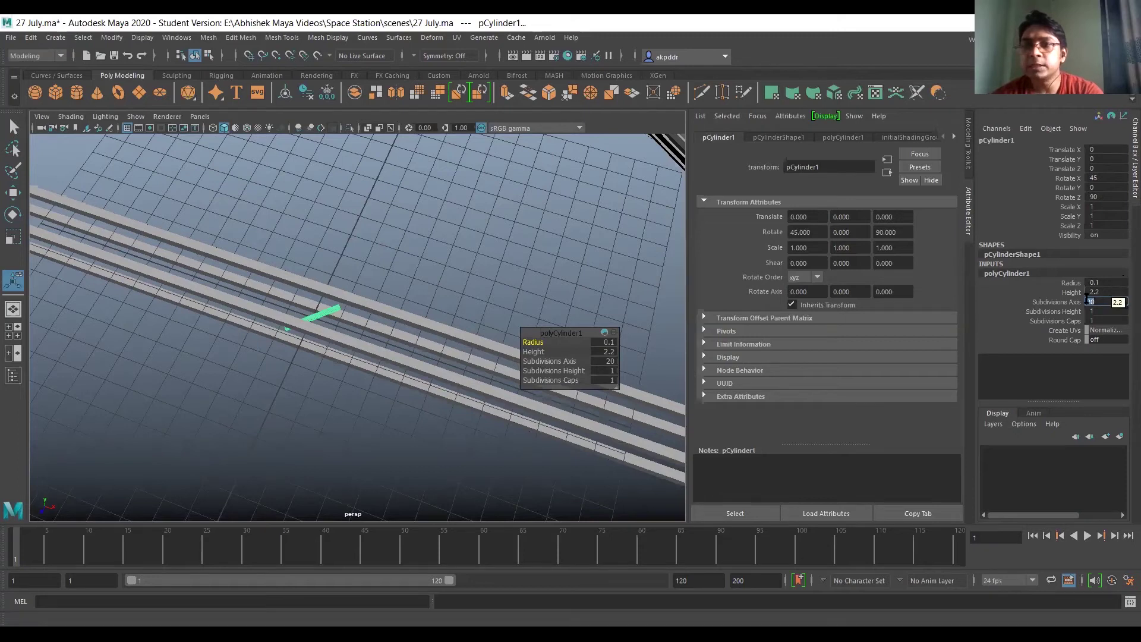
pyautogui.click(309, 373)
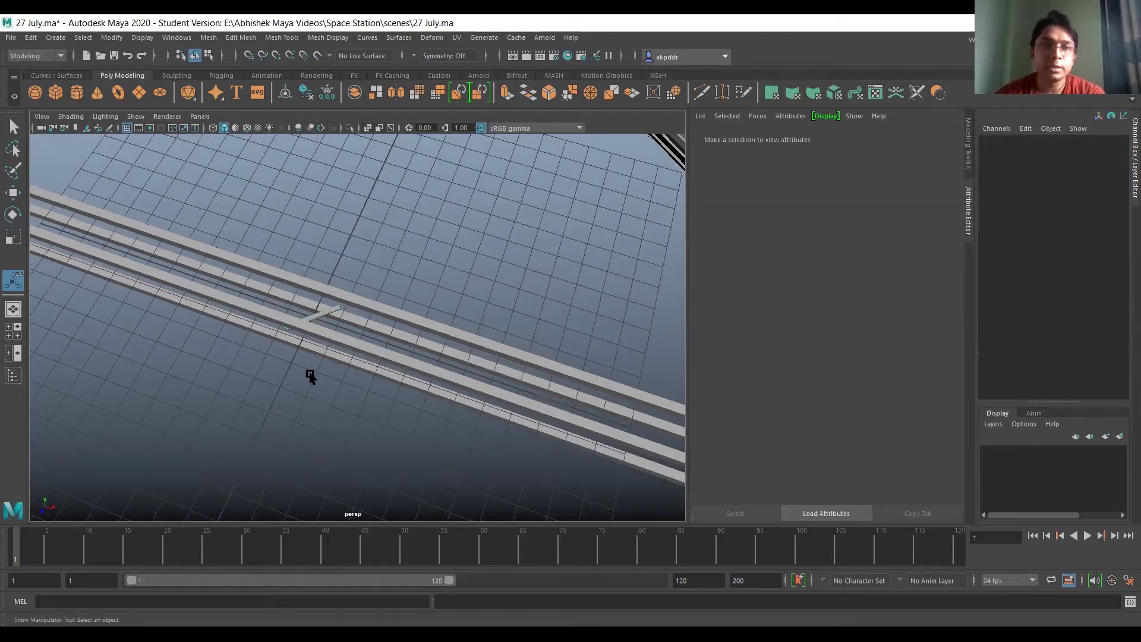
# Move the strut between the two upper rails at the beam's end, to about -16.98 in X and 0.83 in Y.
pyautogui.click(325, 308)
pyautogui.keyDown('alt'); pyautogui.moveTo(331, 369); pyautogui.dragTo(351, 367); pyautogui.keyUp('alt')
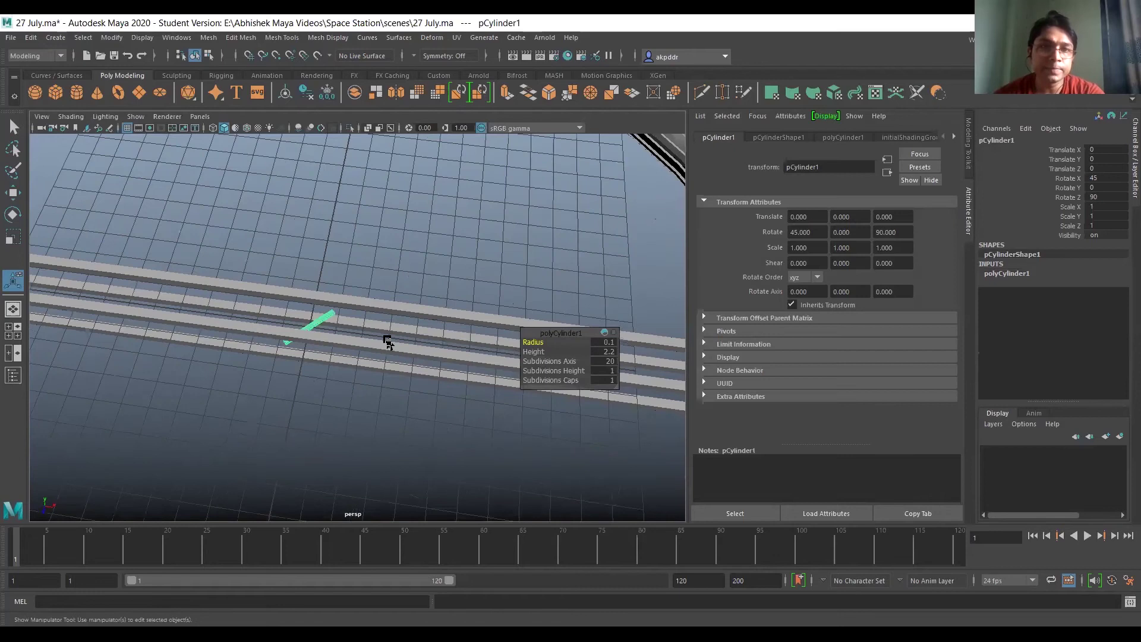
pyautogui.keyDown('alt'); pyautogui.moveTo(387, 338); pyautogui.dragTo(596, 326, button='middle'); pyautogui.keyUp('alt')
pyautogui.press('w')
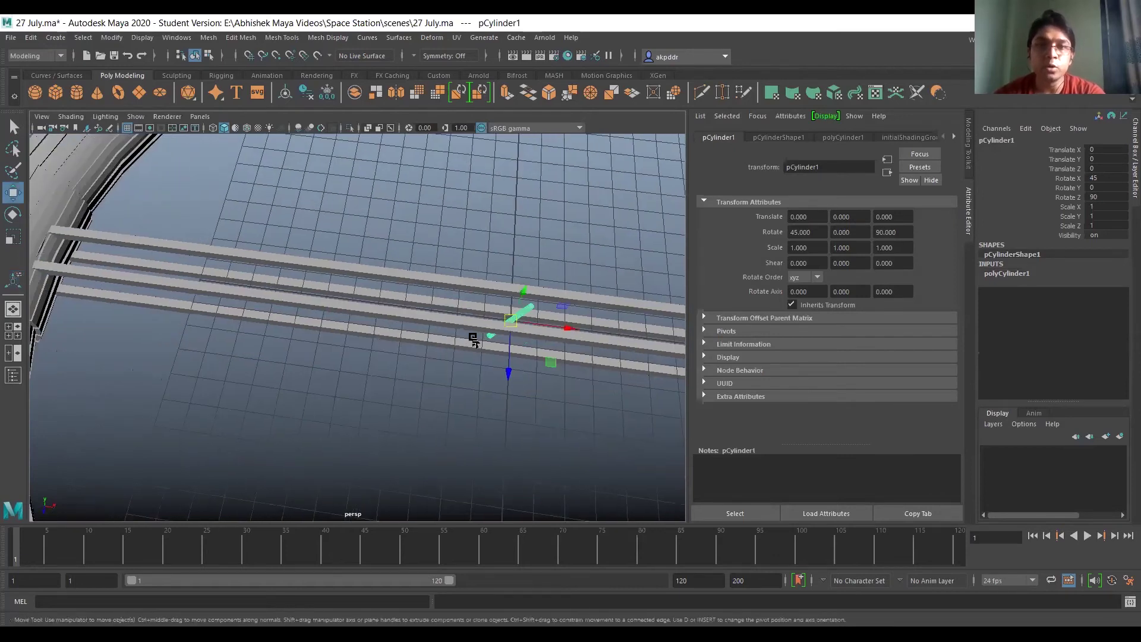
pyautogui.keyDown('alt'); pyautogui.moveTo(565, 324); pyautogui.dragTo(168, 262); pyautogui.keyUp('alt')
pyautogui.keyDown('alt'); pyautogui.moveTo(273, 288); pyautogui.dragTo(265, 264); pyautogui.keyUp('alt')
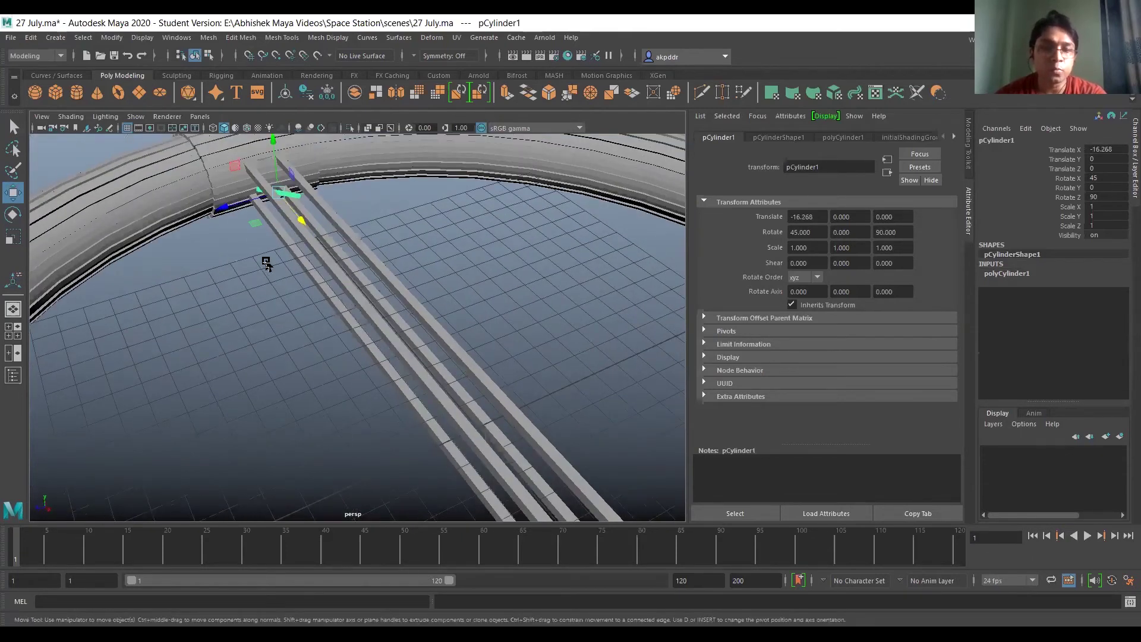
pyautogui.press('f')
pyautogui.keyDown('alt'); pyautogui.moveTo(333, 333); pyautogui.dragTo(385, 129); pyautogui.keyUp('alt')
pyautogui.keyDown('alt'); pyautogui.moveTo(340, 224); pyautogui.dragTo(526, 215); pyautogui.keyUp('alt')
pyautogui.keyDown('alt'); pyautogui.moveTo(503, 279); pyautogui.dragTo(344, 291); pyautogui.keyUp('alt')
pyautogui.keyDown('alt'); pyautogui.moveTo(331, 338); pyautogui.dragTo(452, 330); pyautogui.keyUp('alt')
pyautogui.moveTo(414, 289); pyautogui.dragTo(315, 291)
pyautogui.keyDown('alt'); pyautogui.moveTo(315, 291); pyautogui.dragTo(337, 323); pyautogui.keyUp('alt')
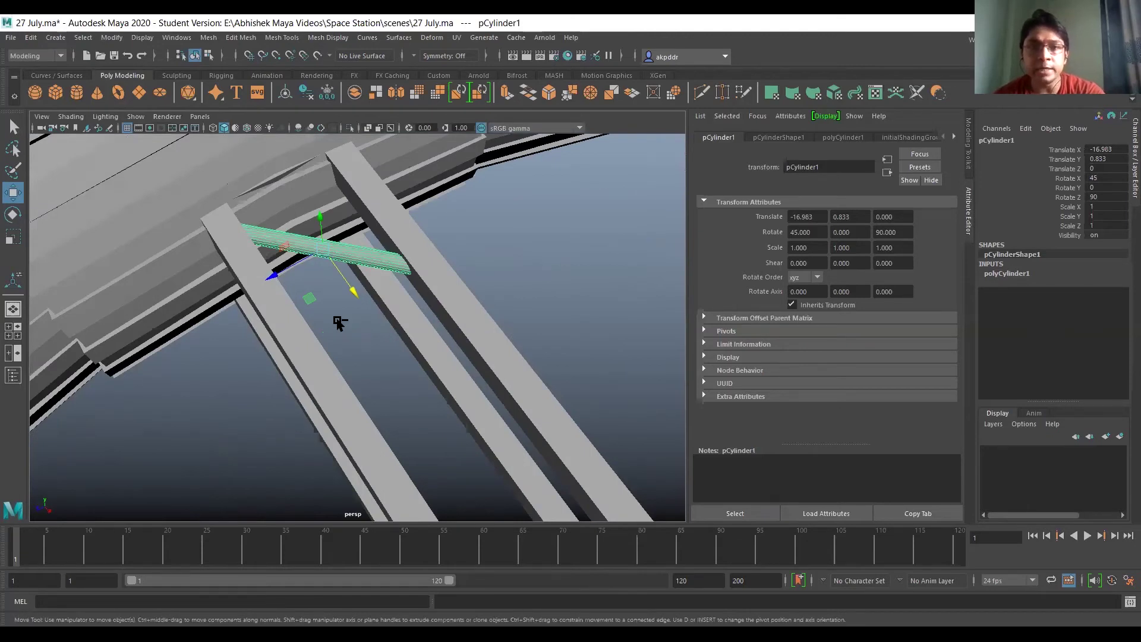
# Duplicate the diagonal strut and set the copy's X rotation to -45 so the two struts cross.
pyautogui.hotkey('ctrl', 'd')
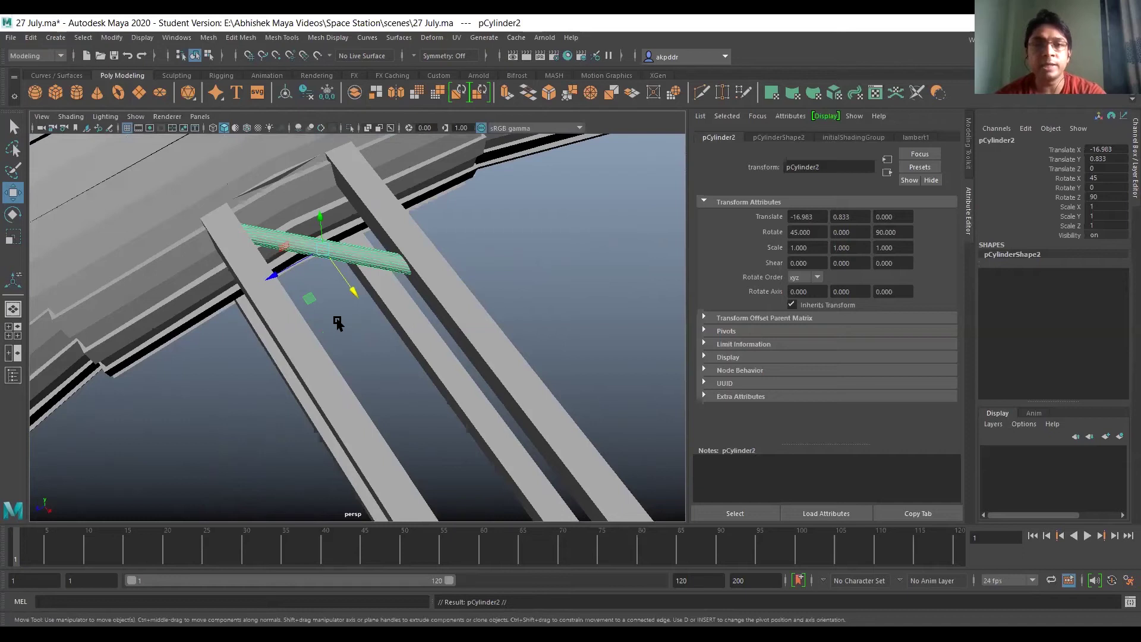
pyautogui.doubleClick(1104, 177)
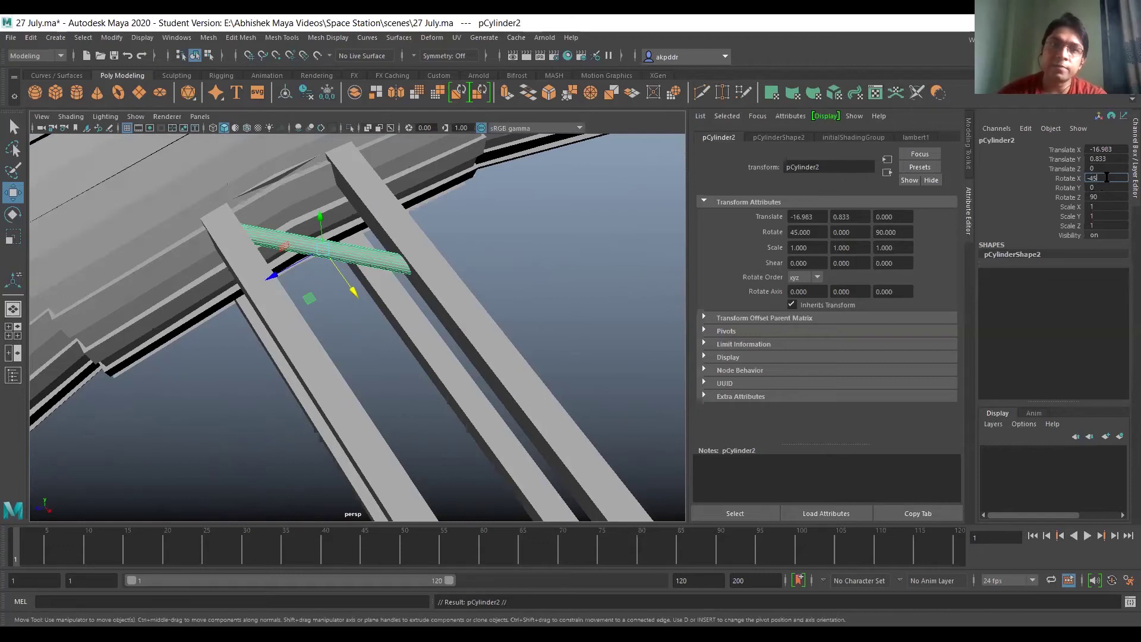
pyautogui.write('-45')
pyautogui.press('Return')
pyautogui.keyDown('alt'); pyautogui.moveTo(426, 312); pyautogui.dragTo(387, 279); pyautogui.keyUp('alt')
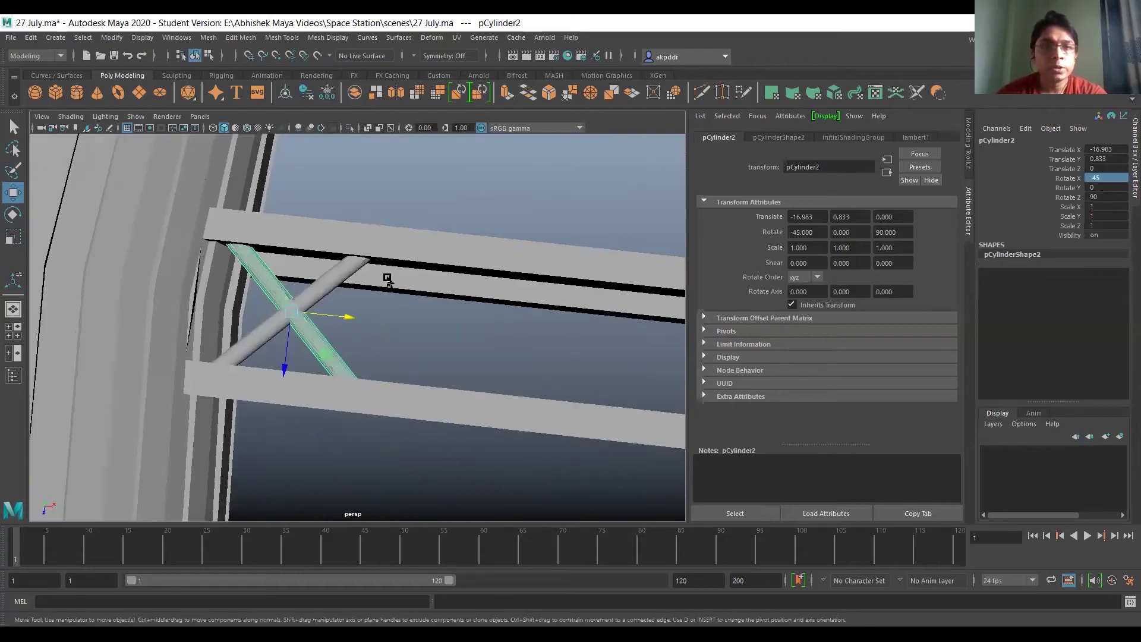
# Combine the two crossed struts into a single X-shaped brace mesh.
pyautogui.keyDown('shift'); pyautogui.click(329, 280); pyautogui.keyUp('shift')
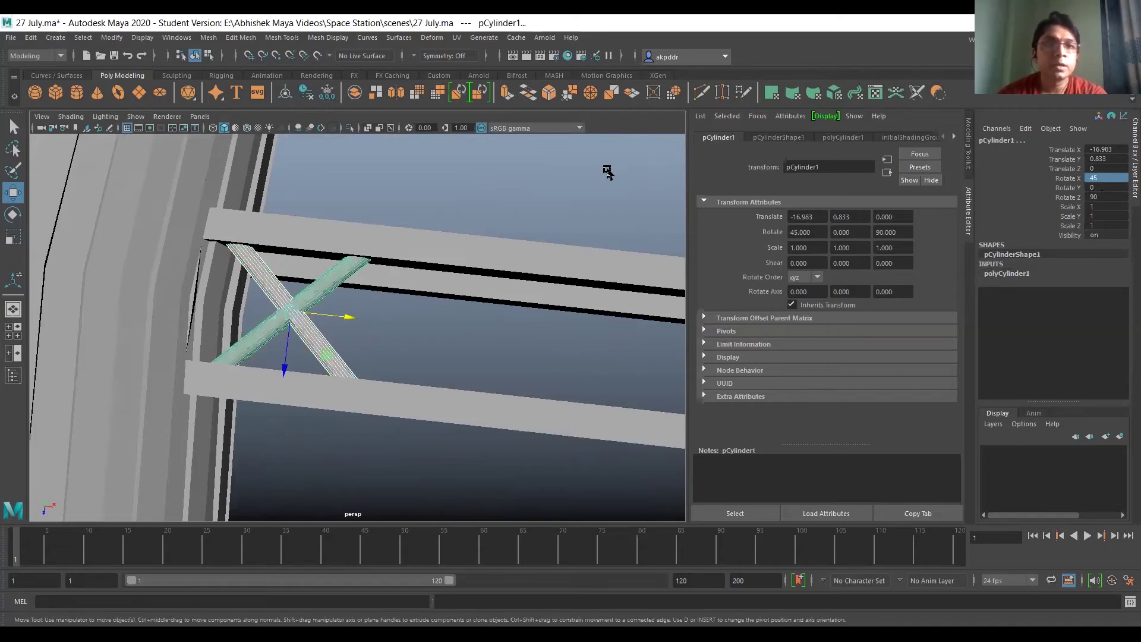
pyautogui.click(209, 38)
pyautogui.click(231, 81)
pyautogui.keyDown('alt'); pyautogui.moveTo(367, 250); pyautogui.dragTo(313, 320); pyautogui.keyUp('alt')
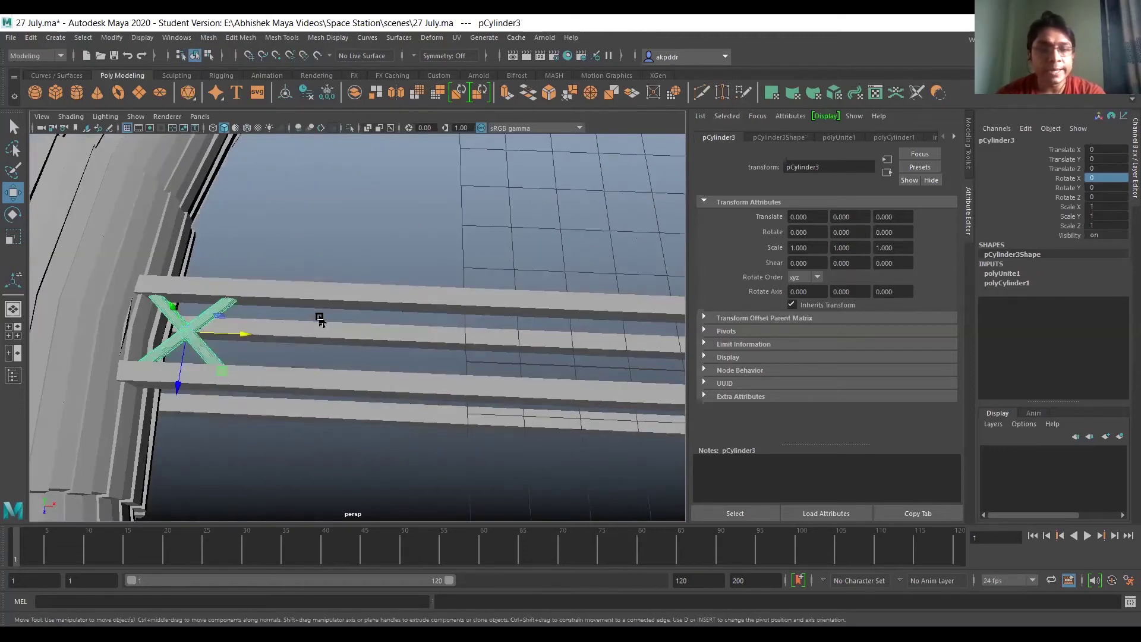
# Duplicate the X brace, offset the copy about 1.49 in X beside the first, and repeat the offset duplication twice.
pyautogui.hotkey('ctrl', 'd')
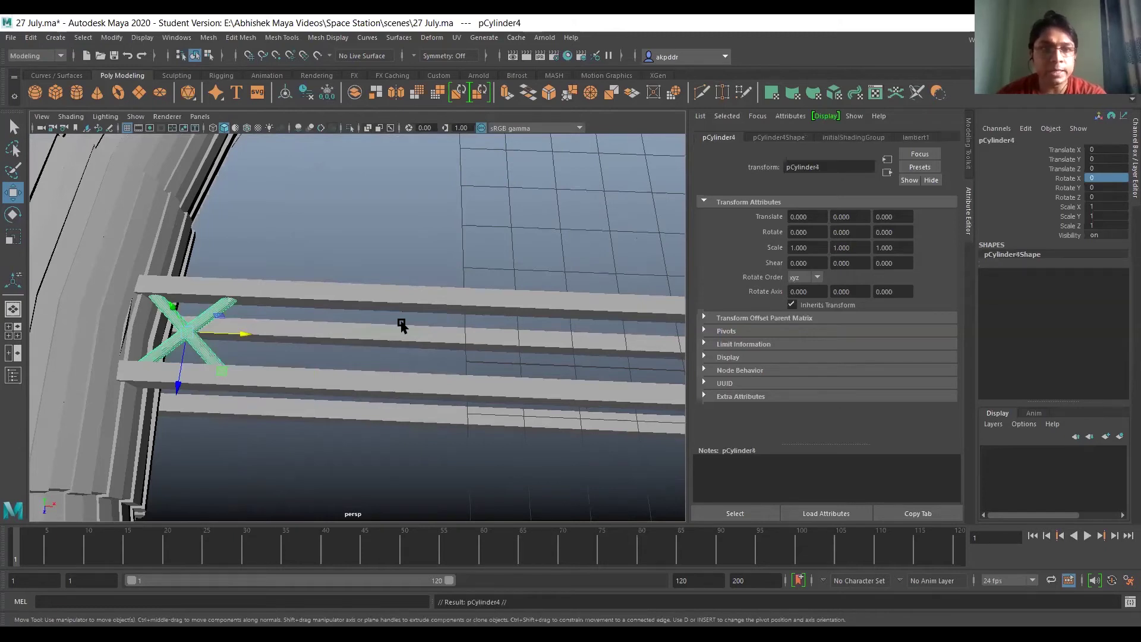
pyautogui.moveTo(238, 334); pyautogui.dragTo(324, 346)
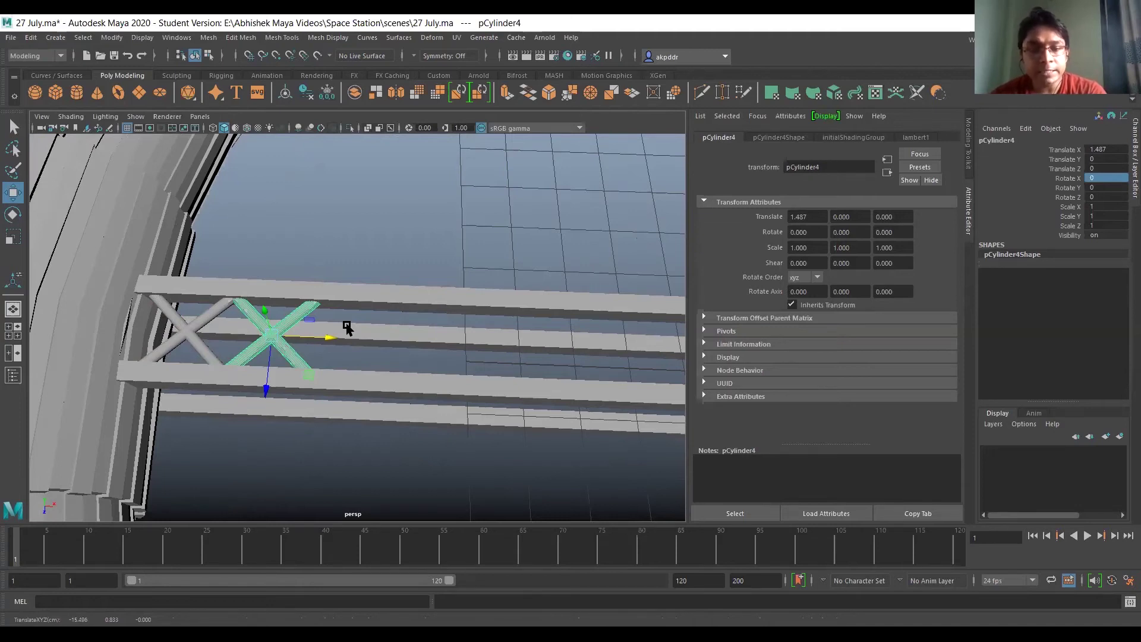
pyautogui.hotkey('shift', 'd')
pyautogui.hotkey('shift', 'd')
pyautogui.scroll(-4, 341, 297)
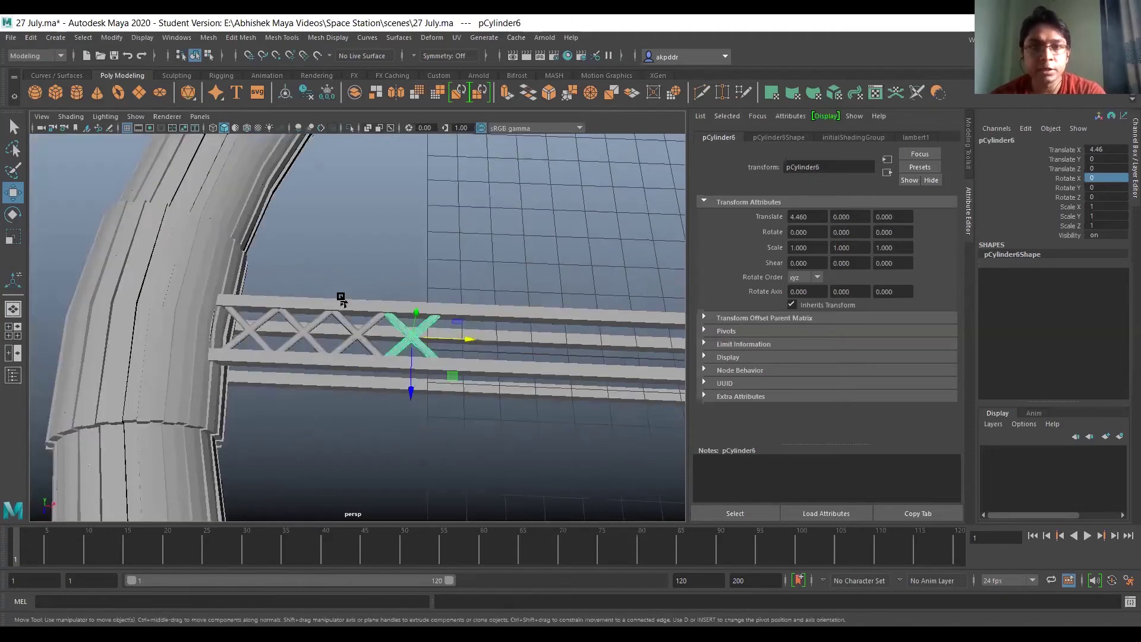
# Repeat the offset duplication of the X brace along the upper rails to the beam's far end, about 34.19 in X.
pyautogui.keyDown('alt'); pyautogui.moveTo(365, 288); pyautogui.dragTo(184, 275, button='middle'); pyautogui.keyUp('alt')
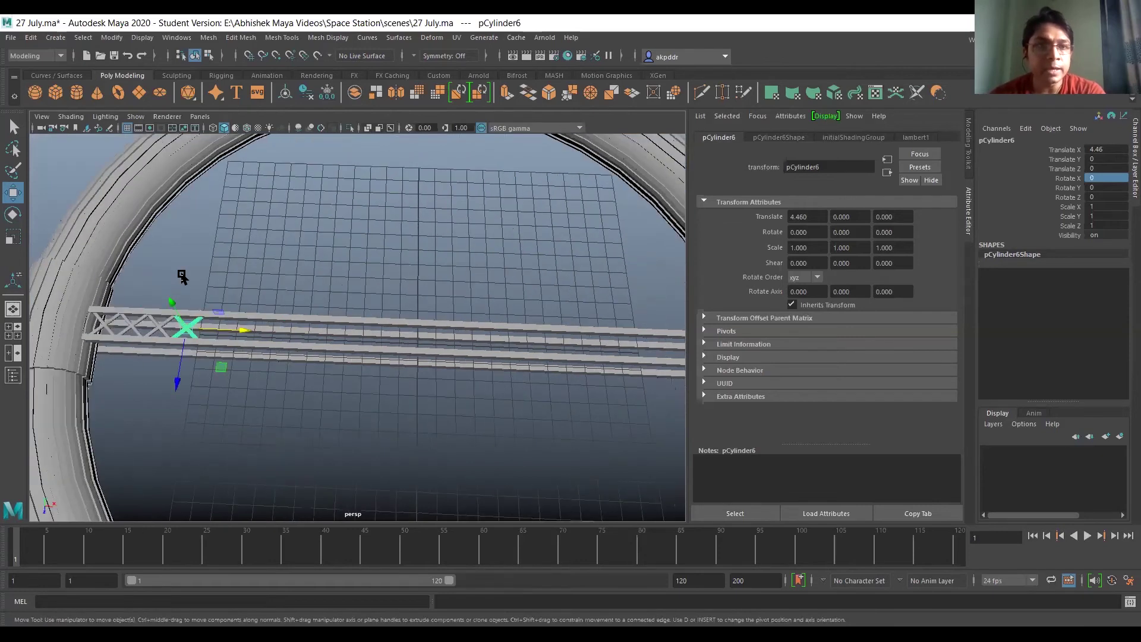
pyautogui.scroll(-2, 327, 277)
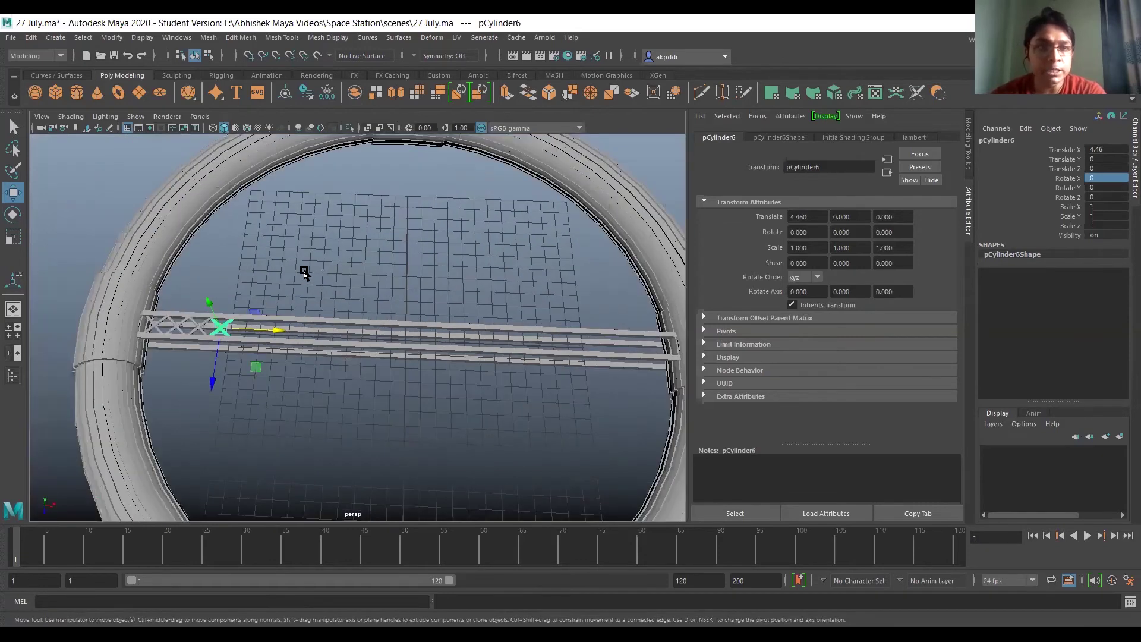
pyautogui.keyDown('alt'); pyautogui.moveTo(341, 273); pyautogui.dragTo(305, 272, button='middle'); pyautogui.keyUp('alt')
pyautogui.hotkey('shift', 'd')
pyautogui.hotkey('shift', 'd')
pyautogui.hotkey('shift', 'd')
pyautogui.hotkey('shift', 'd')
pyautogui.hotkey('shift', 'd')
pyautogui.hotkey('shift', 'd')
pyautogui.hotkey('shift', 'd')
pyautogui.hotkey('shift', 'd')
pyautogui.hotkey('shift', 'd')
pyautogui.hotkey('shift', 'd')
pyautogui.hotkey('shift', 'd')
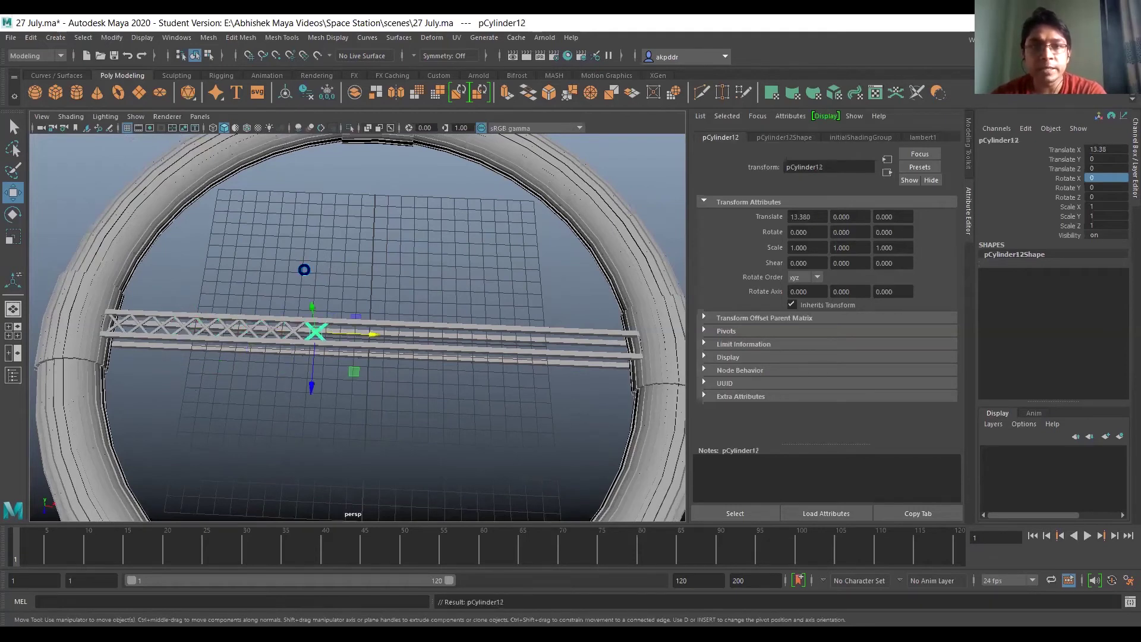
pyautogui.hotkey('shift', 'd')
pyautogui.hotkey('shift', 'd')
pyautogui.hotkey('shift', 'd')
pyautogui.hotkey('shift', 'd')
pyautogui.hotkey('shift', 'd')
pyautogui.hotkey('shift', 'd')
pyautogui.hotkey('shift', 'd')
pyautogui.hotkey('shift', 'd')
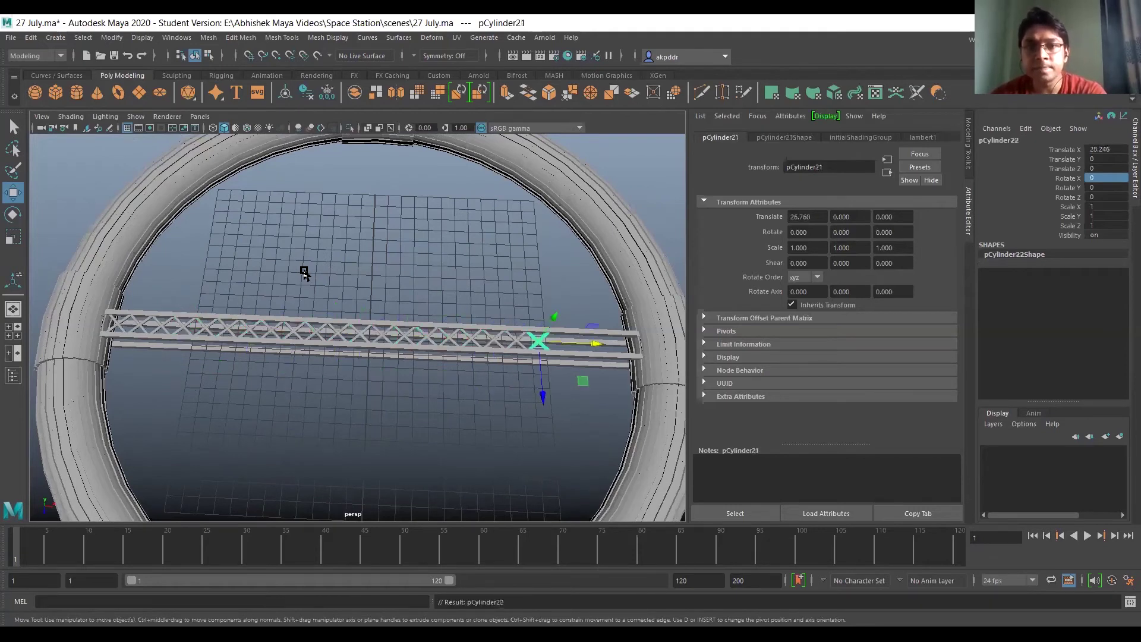
pyautogui.hotkey('shift', 'd')
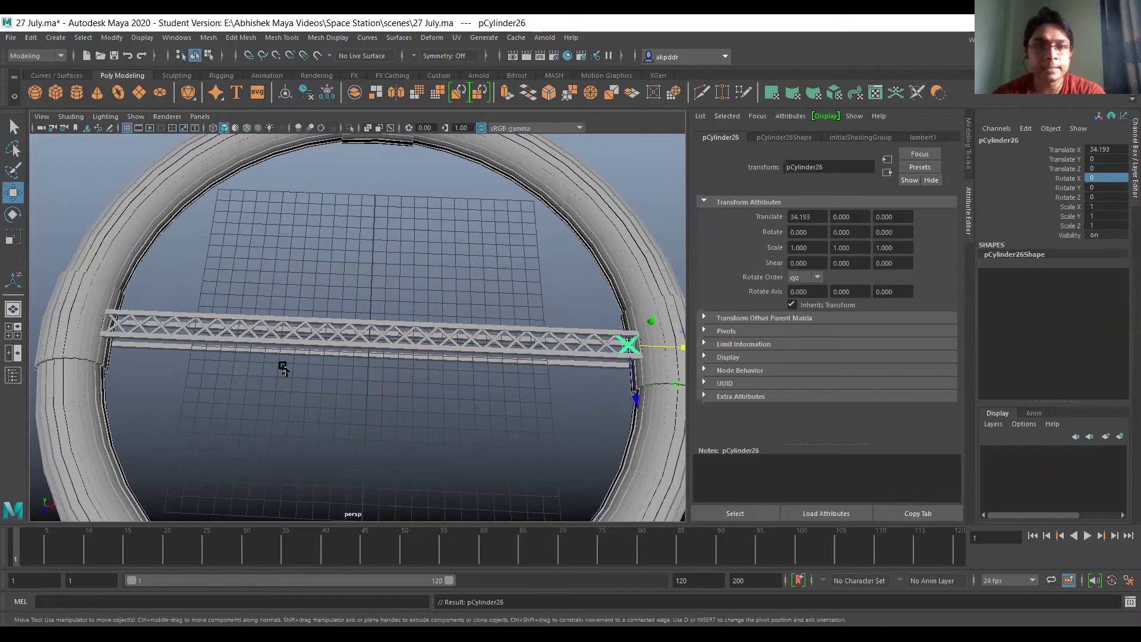
# Combine all the X braces between the upper rails into a single lattice strip mesh.
pyautogui.keyDown('alt'); pyautogui.moveTo(394, 402); pyautogui.dragTo(440, 380); pyautogui.keyUp('alt')
pyautogui.scroll(2, 601, 333)
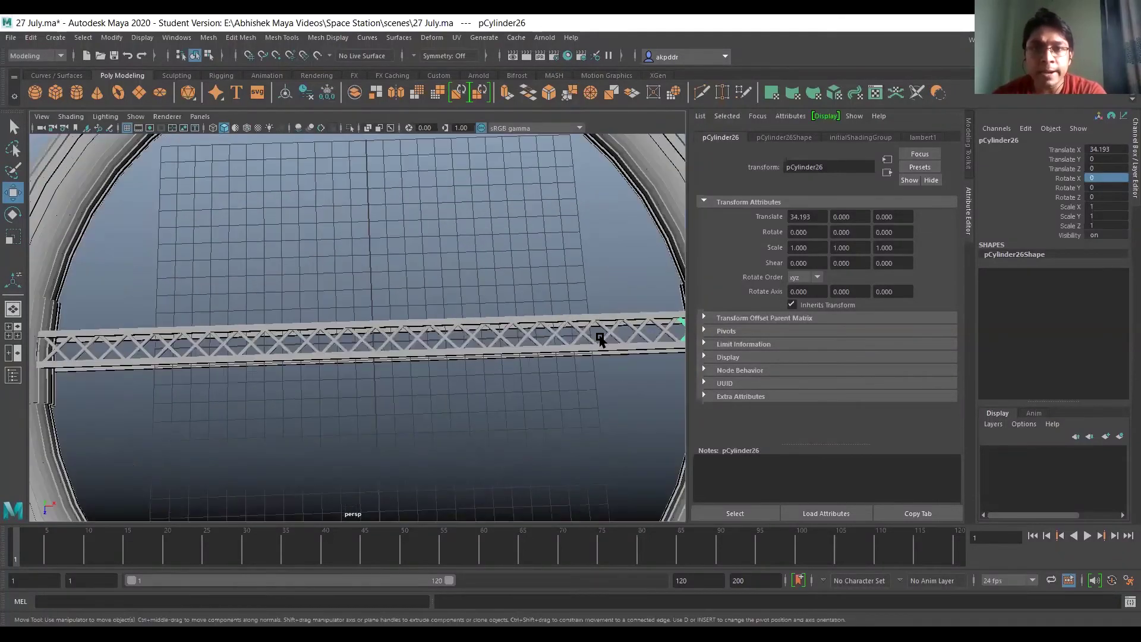
pyautogui.click(665, 332)
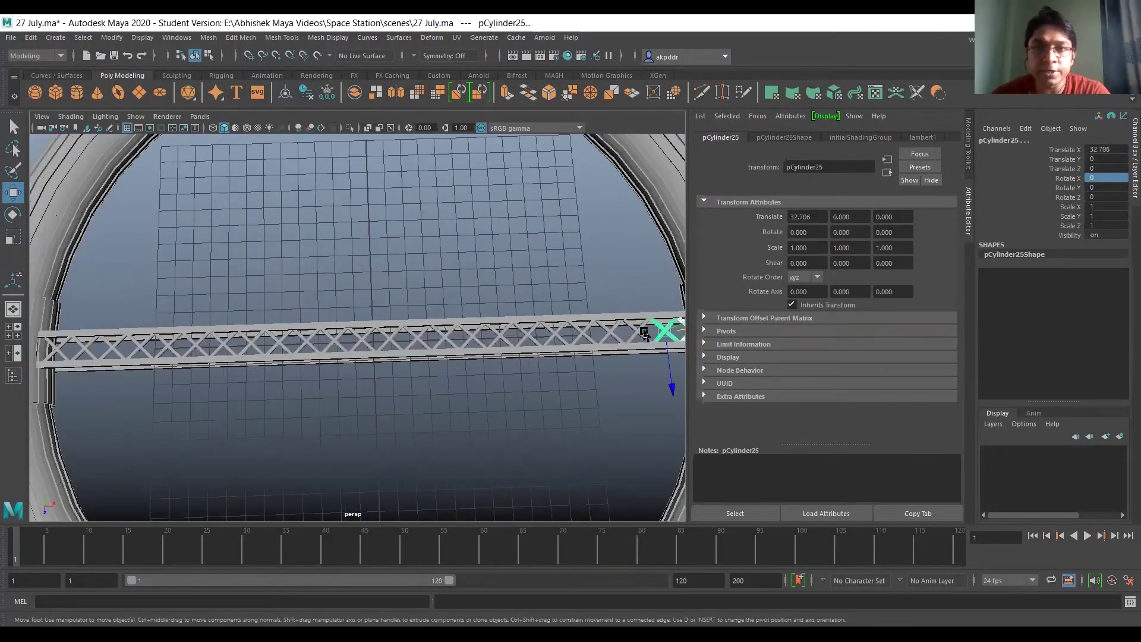
pyautogui.click(631, 332)
pyautogui.click(604, 333)
pyautogui.click(578, 334)
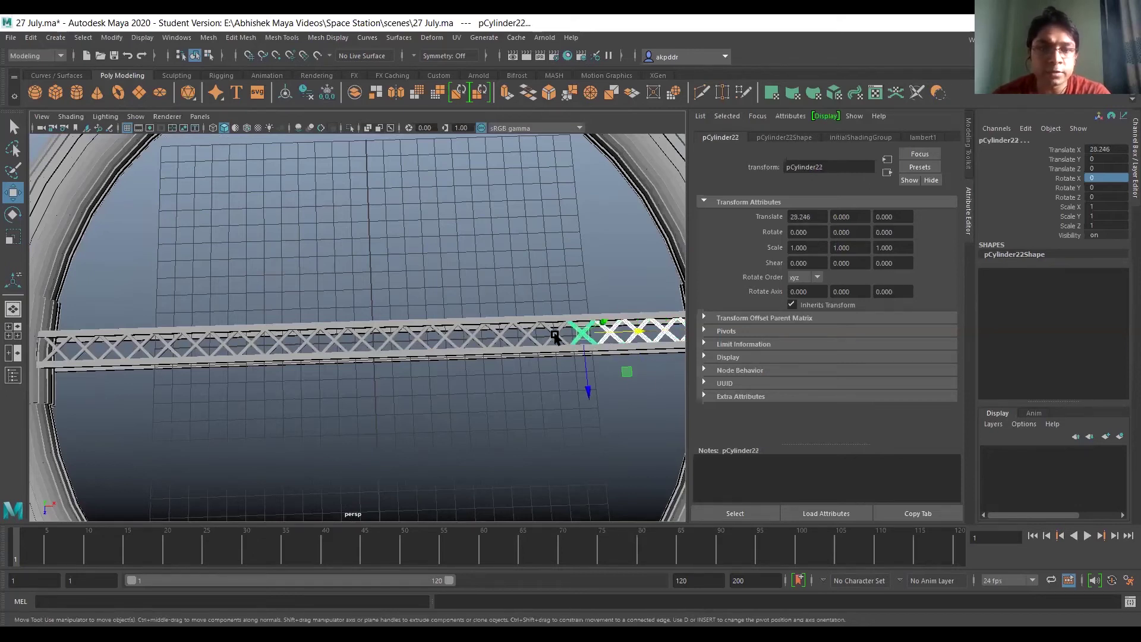
pyautogui.press('q')
pyautogui.click(554, 335)
pyautogui.click(527, 337)
pyautogui.click(484, 338)
pyautogui.click(470, 337)
pyautogui.click(438, 338)
pyautogui.click(419, 339)
pyautogui.click(390, 337)
pyautogui.click(364, 344)
pyautogui.click(336, 345)
pyautogui.click(300, 341)
pyautogui.click(282, 345)
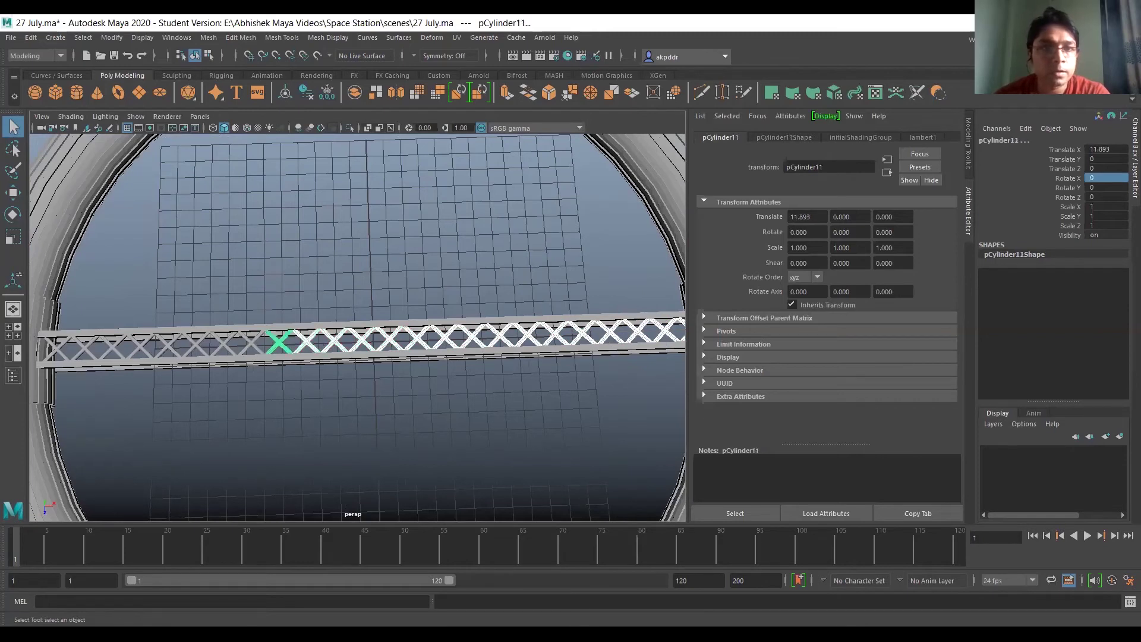
pyautogui.click(247, 344)
pyautogui.click(223, 345)
pyautogui.click(195, 348)
pyautogui.click(169, 347)
pyautogui.click(140, 347)
pyautogui.click(114, 348)
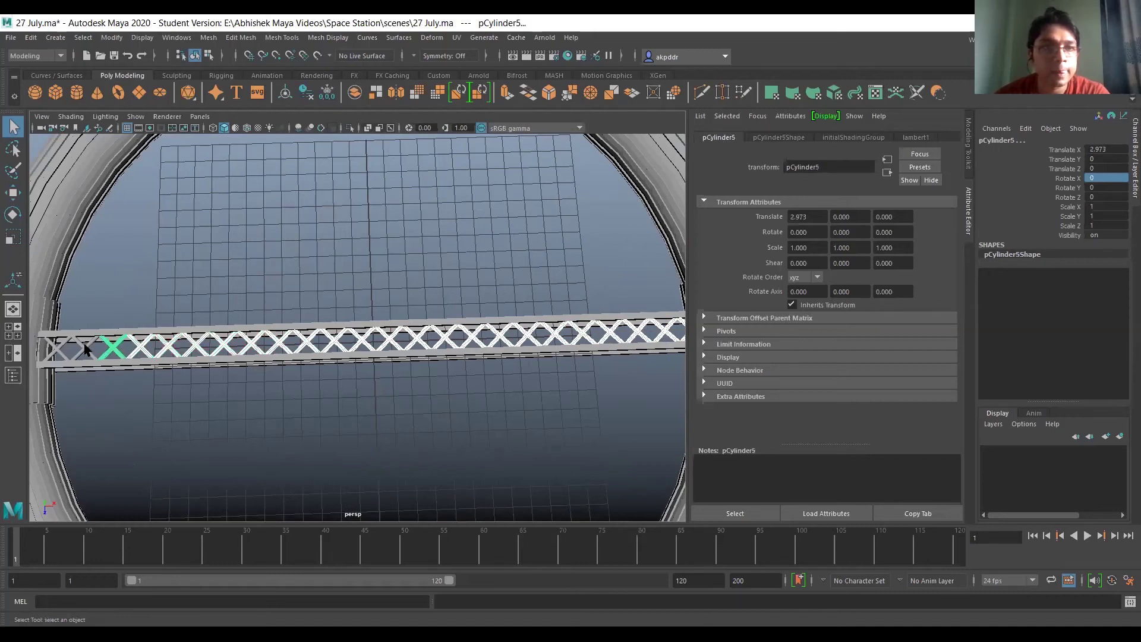
pyautogui.keyDown('shift'); pyautogui.click(85, 350); pyautogui.keyUp('shift')
pyautogui.keyDown('shift'); pyautogui.click(58, 351); pyautogui.keyUp('shift')
pyautogui.scroll(-3, 359, 399)
pyautogui.keyDown('alt'); pyautogui.moveTo(446, 402); pyautogui.dragTo(458, 387); pyautogui.keyUp('alt')
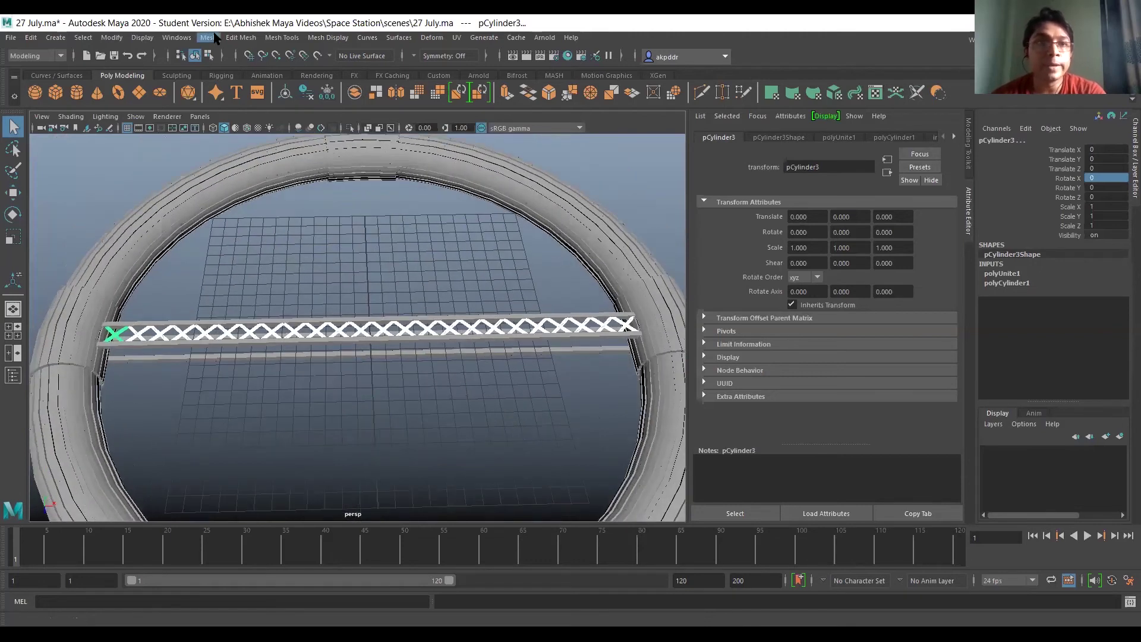
pyautogui.click(209, 37)
pyautogui.click(229, 80)
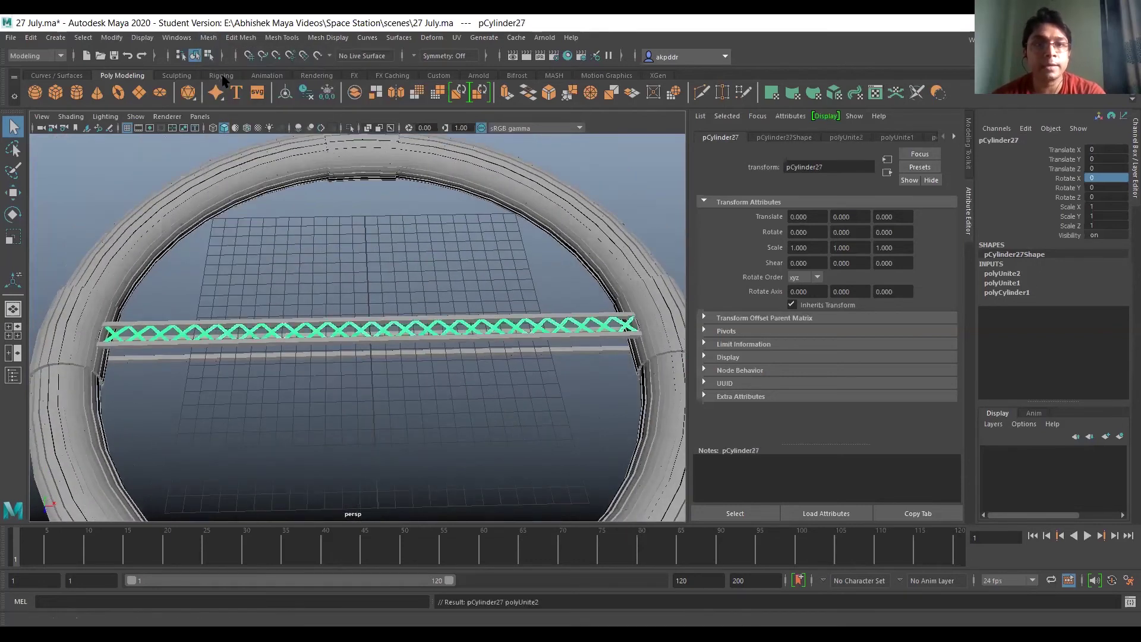
# Duplicate the lattice strip and lower the copy between the two bottom rails, to about -1.68 in Y.
pyautogui.moveTo(340, 343)
pyautogui.keyDown('alt'); pyautogui.mouseDown()
pyautogui.moveTo(339, 306)
pyautogui.moveTo(344, 327)
pyautogui.mouseUp(); pyautogui.keyUp('alt')
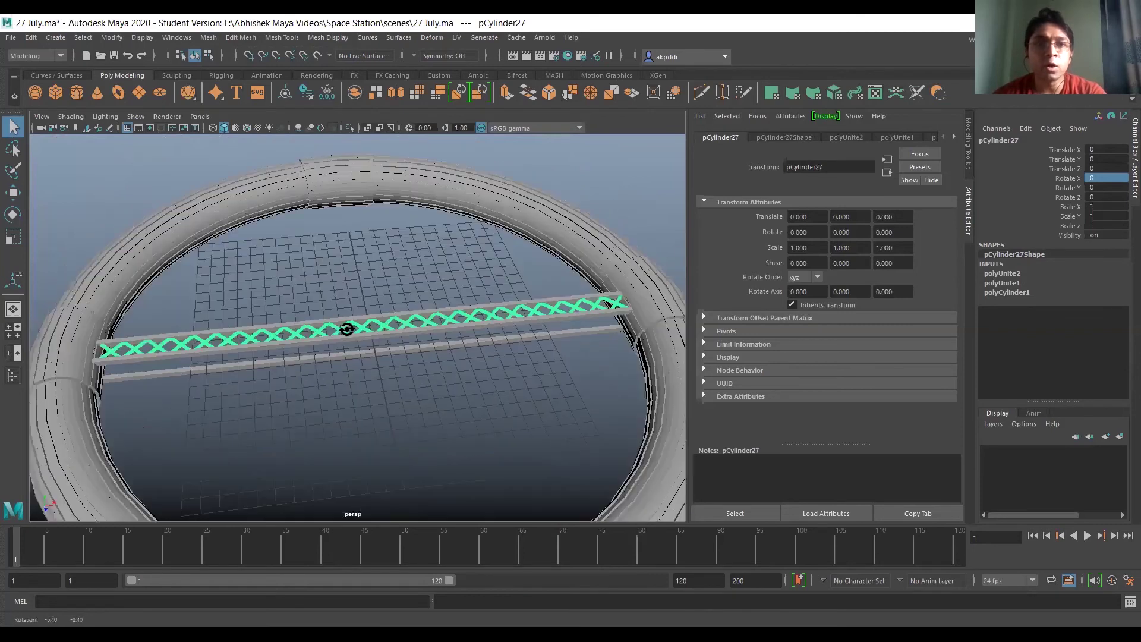
pyautogui.moveTo(412, 370)
pyautogui.keyDown('alt'); pyautogui.mouseDown()
pyautogui.moveTo(395, 352)
pyautogui.moveTo(400, 365)
pyautogui.mouseUp(); pyautogui.keyUp('alt')
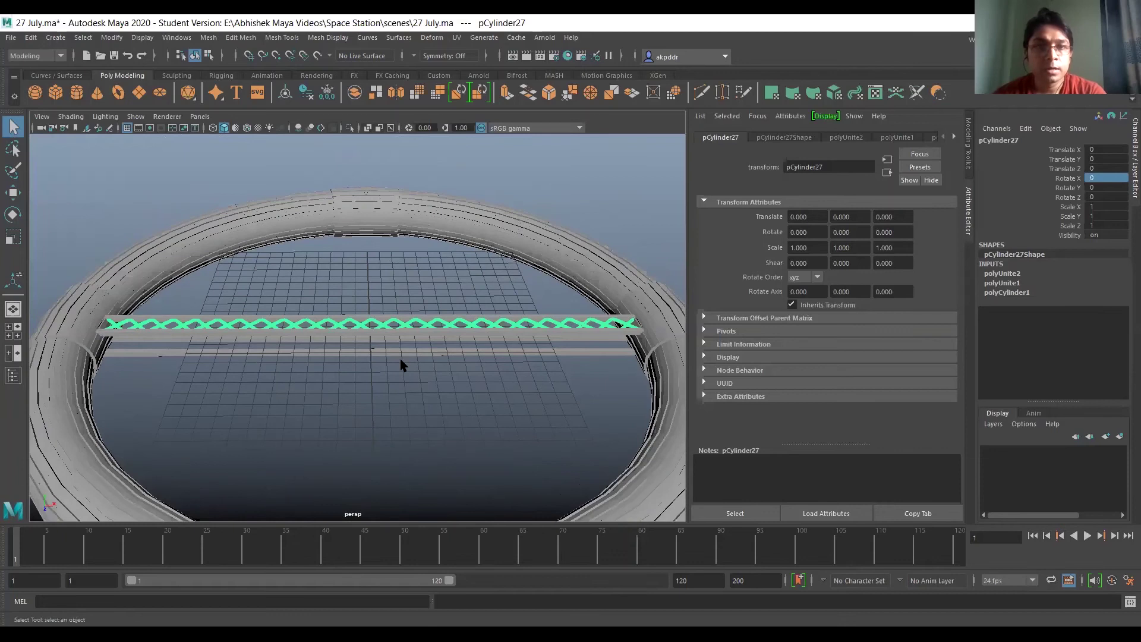
pyautogui.scroll(4, 401, 365)
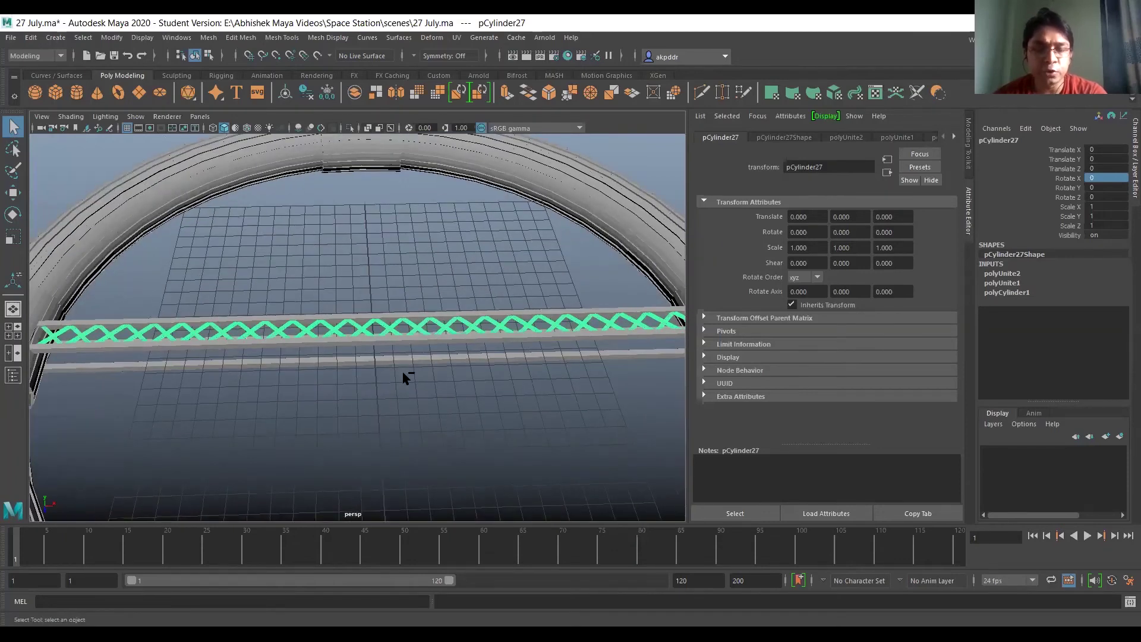
pyautogui.hotkey('ctrl', 'd')
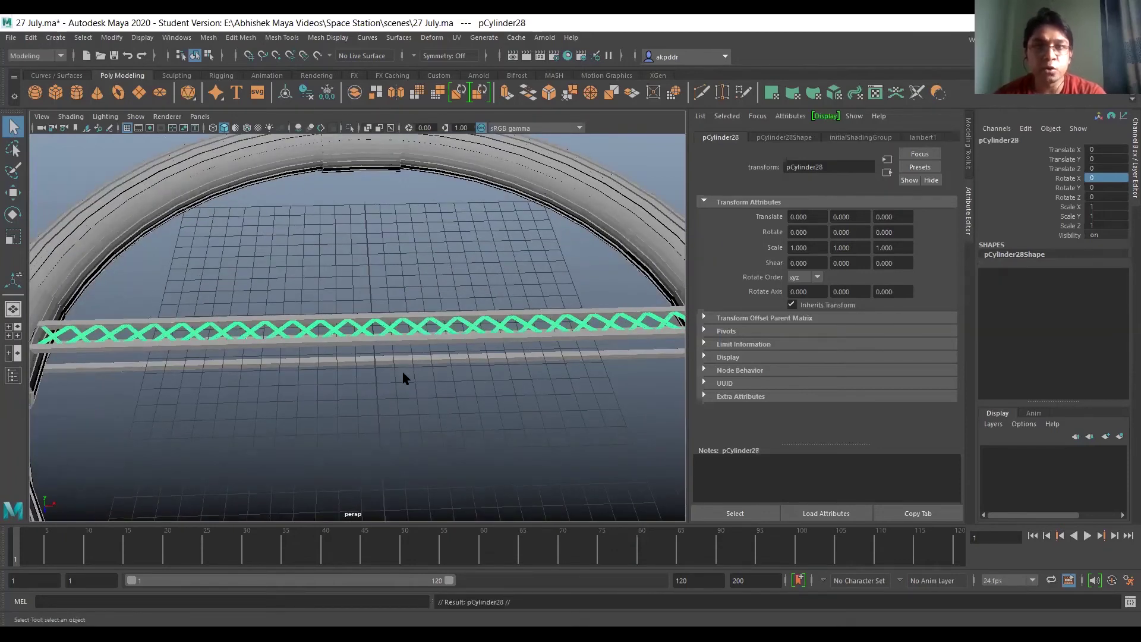
pyautogui.press('w')
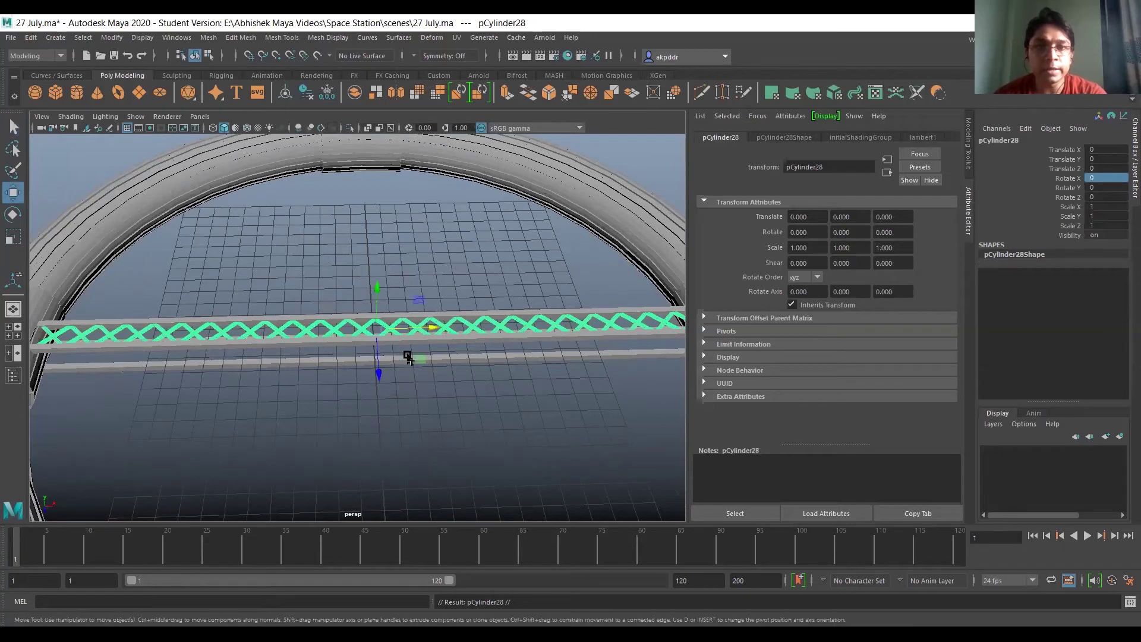
pyautogui.keyDown('alt'); pyautogui.moveTo(430, 409); pyautogui.dragTo(385, 297); pyautogui.keyUp('alt')
pyautogui.scroll(6, 387, 301)
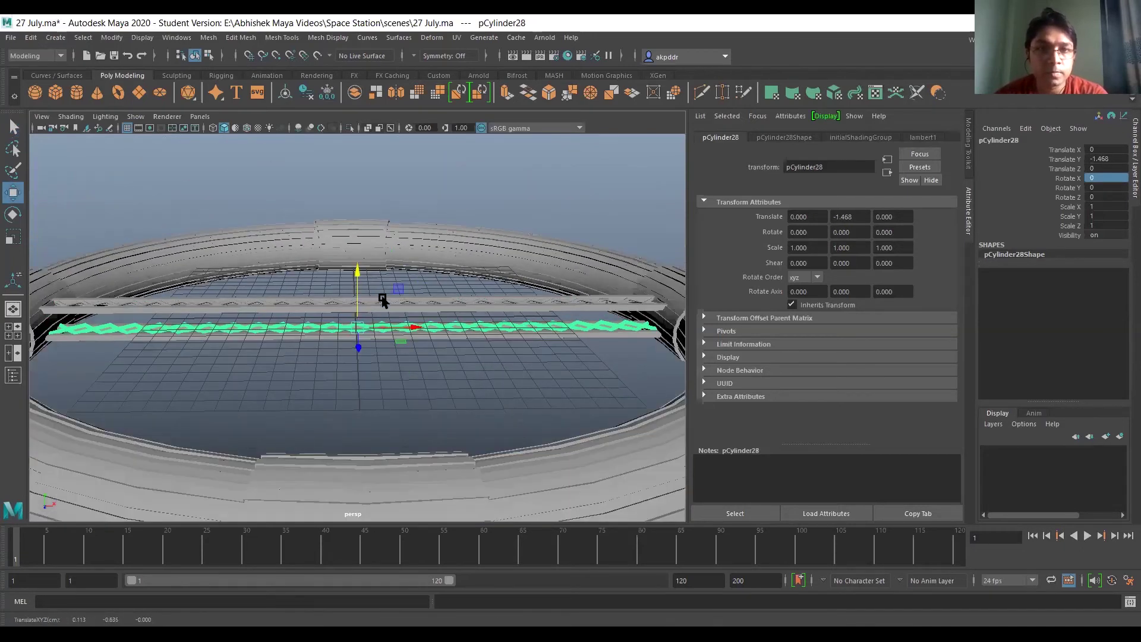
pyautogui.keyDown('alt'); pyautogui.moveTo(385, 339); pyautogui.dragTo(362, 385); pyautogui.keyUp('alt')
pyautogui.scroll(-8, 367, 346)
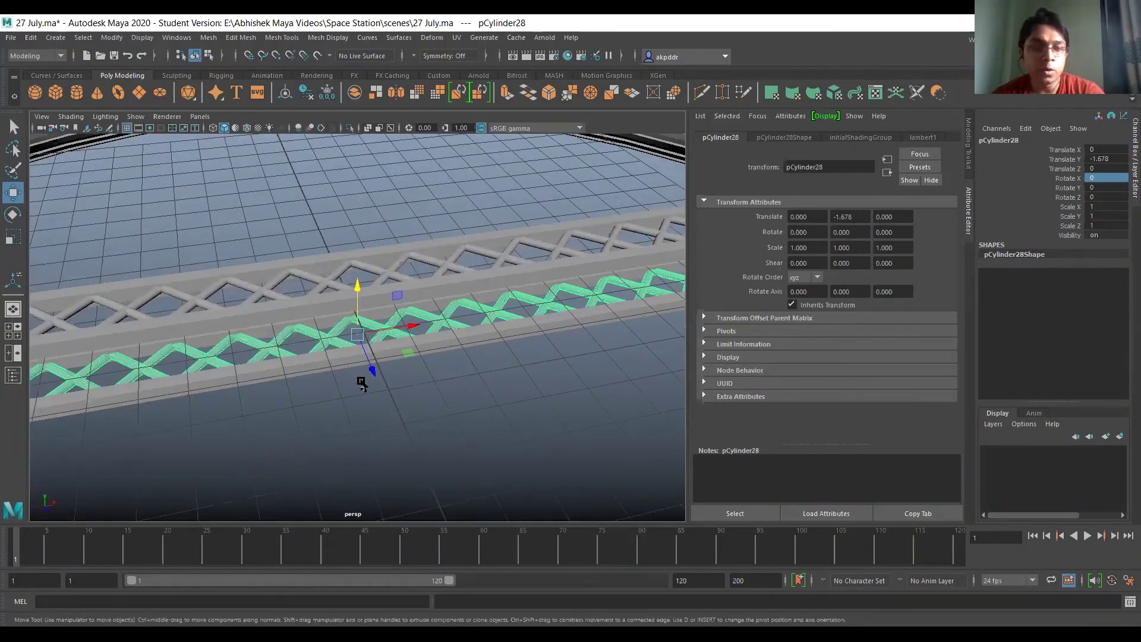
# Duplicate the lower lattice strip and raise the copy to about -1.14 in Y.
pyautogui.hotkey('ctrl', 'd')
pyautogui.moveTo(359, 287); pyautogui.dragTo(386, 377)
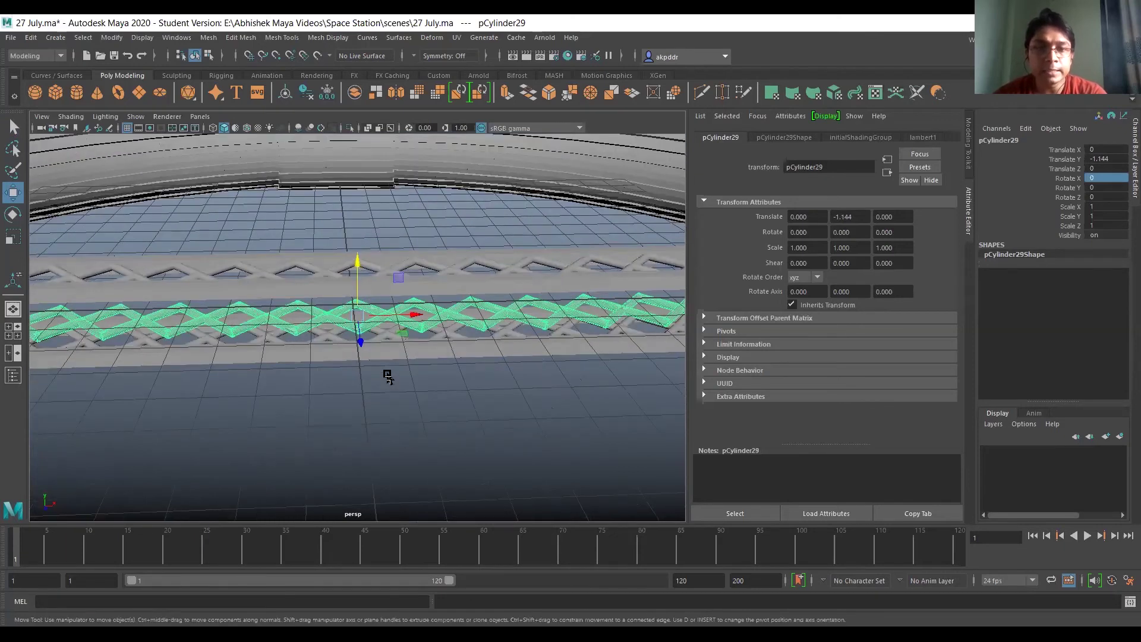
# Try rotating the new lattice copy 90 degrees around Z.
pyautogui.click(1096, 187)
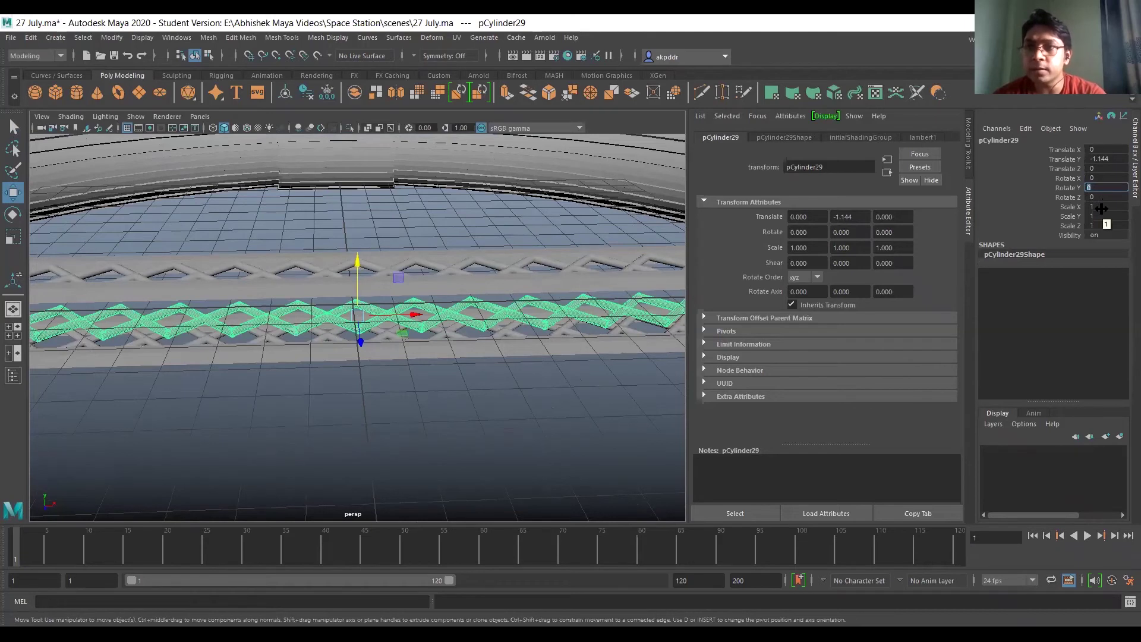
pyautogui.click(1101, 198)
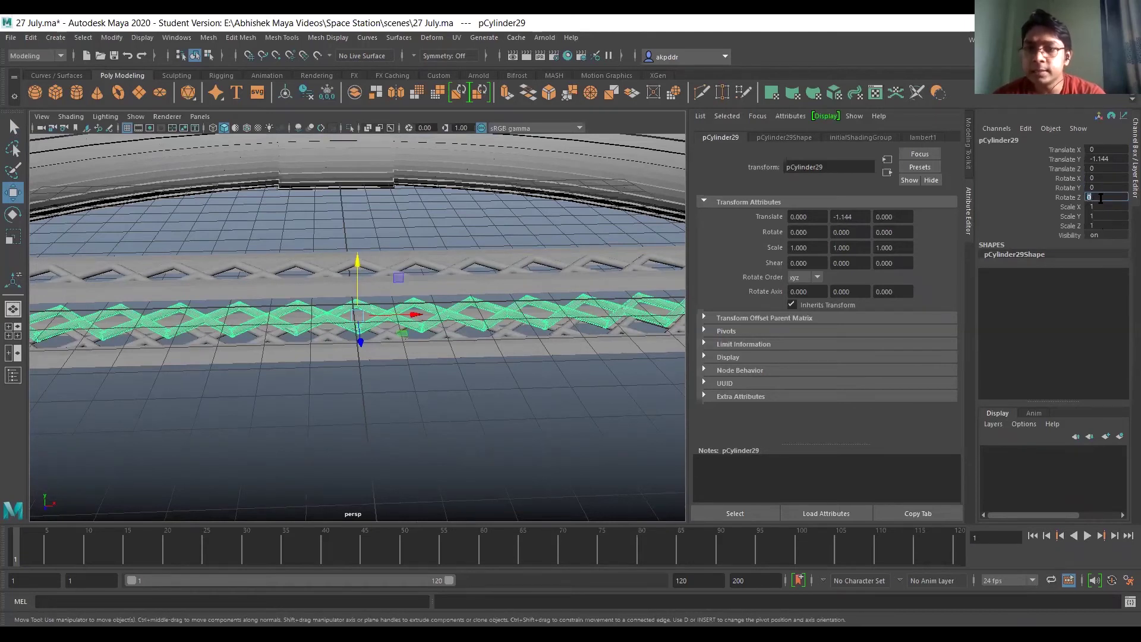
pyautogui.write('90')
pyautogui.press('Return')
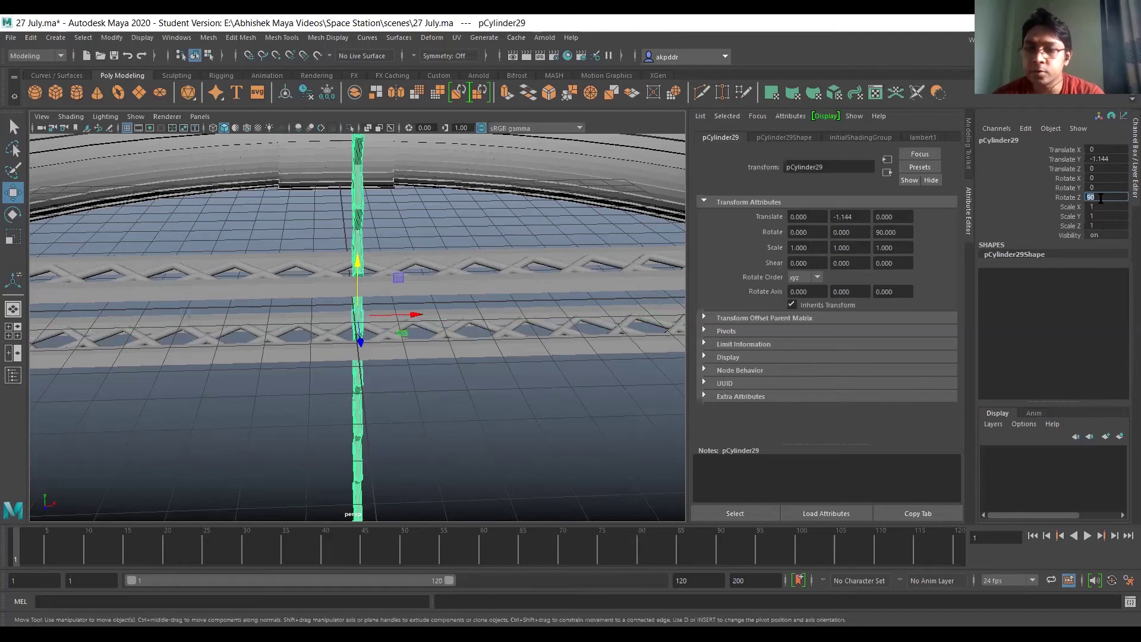
# Set the lattice copy's X rotation to 90 and move it to about -0.87 in Y, between the upper and lower rails.
pyautogui.click(1098, 178)
pyautogui.write('90')
pyautogui.press('Return')
pyautogui.keyDown('alt'); pyautogui.moveTo(416, 330); pyautogui.dragTo(382, 315); pyautogui.keyUp('alt')
pyautogui.moveTo(362, 247); pyautogui.dragTo(457, 380)
pyautogui.scroll(5, 384, 359)
pyautogui.scroll(-5, 421, 371)
# Duplicate the upright lattice strip and move the copy to the beam's opposite side, to about -0.81 in Z.
pyautogui.hotkey('ctrl', 'd')
pyautogui.moveTo(437, 305); pyautogui.dragTo(395, 315)
pyautogui.keyDown('alt'); pyautogui.moveTo(254, 324); pyautogui.dragTo(378, 326); pyautogui.keyUp('alt')
pyautogui.scroll(5, 381, 328)
pyautogui.scroll(3, 380, 327)
pyautogui.keyDown('alt'); pyautogui.moveTo(351, 373); pyautogui.dragTo(393, 346); pyautogui.keyUp('alt')
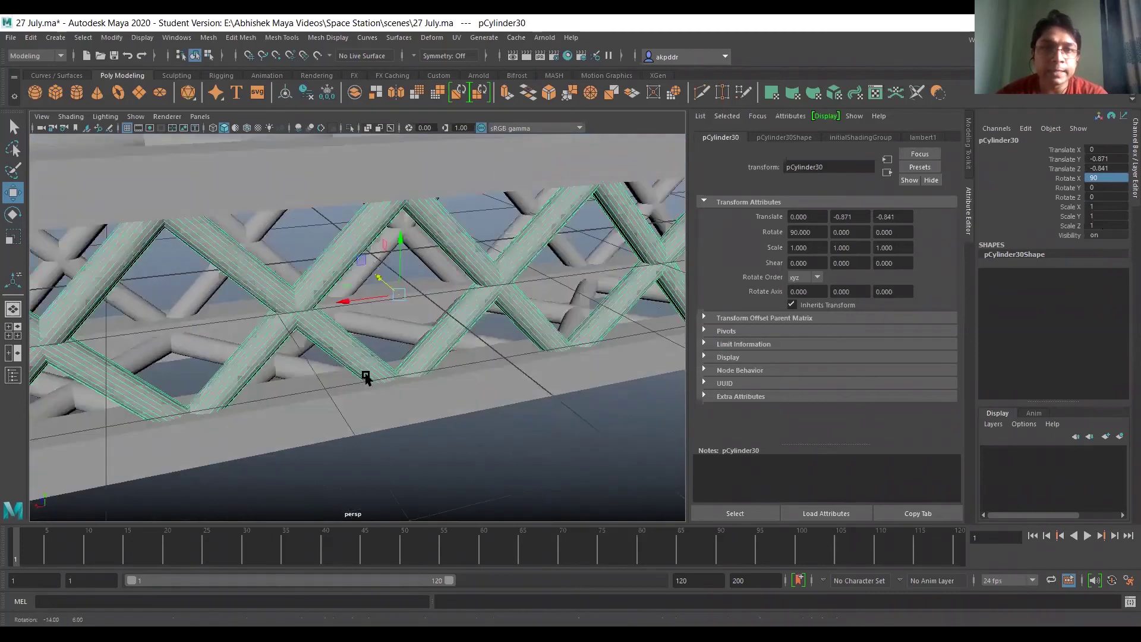
pyautogui.moveTo(394, 290); pyautogui.dragTo(387, 340)
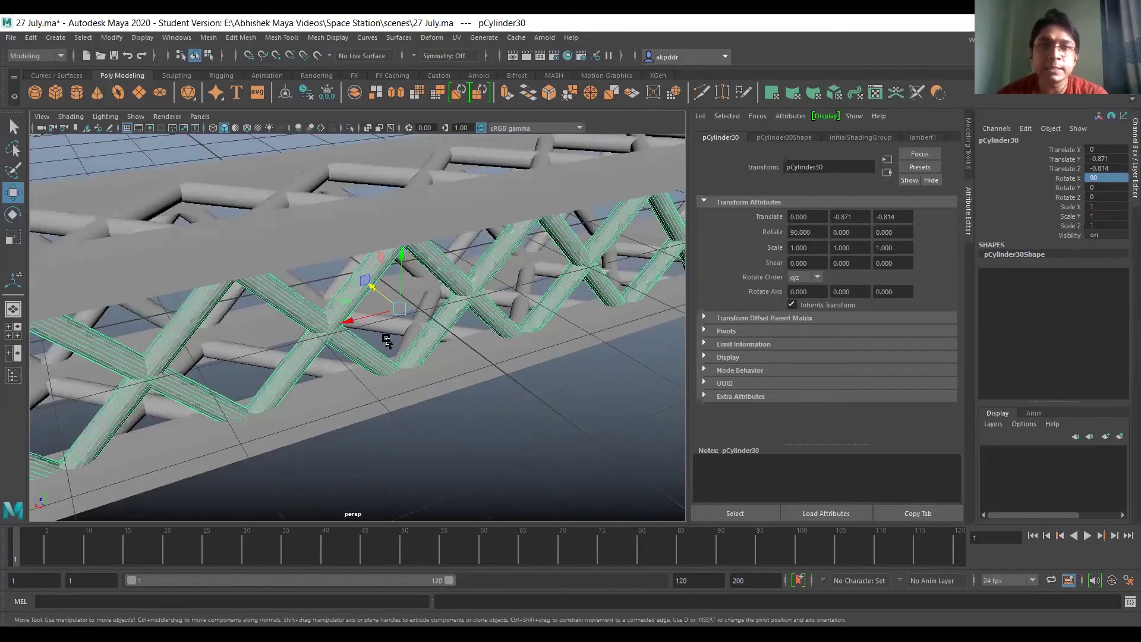
# Combine the four lattice strips and the rails into a single truss beam mesh.
pyautogui.keyDown('alt'); pyautogui.moveTo(428, 387); pyautogui.dragTo(291, 440); pyautogui.keyUp('alt')
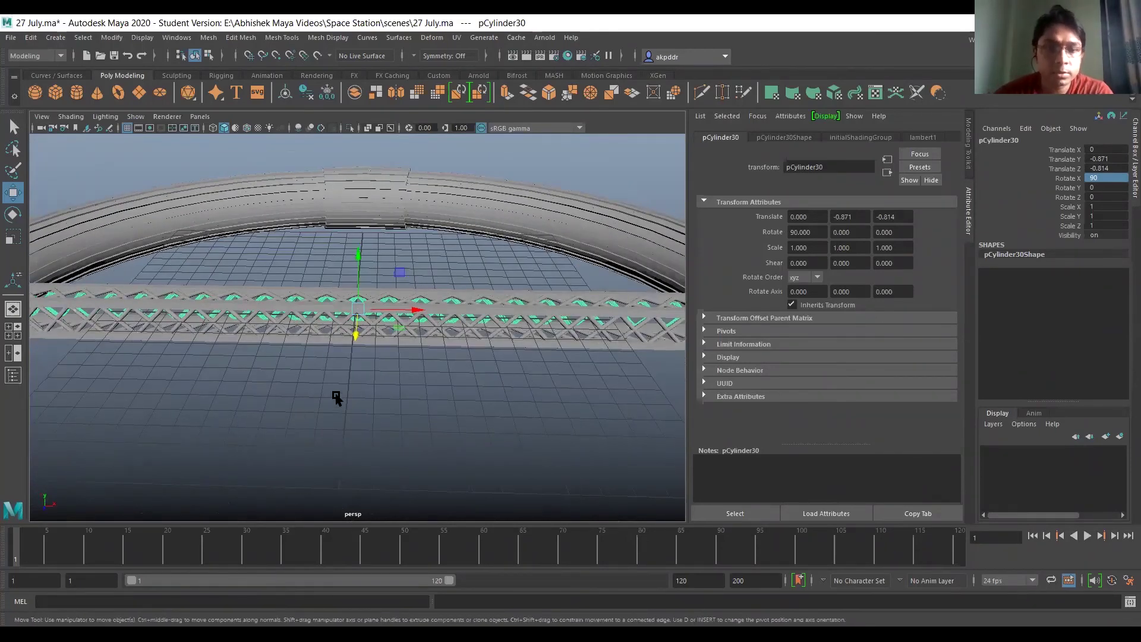
pyautogui.keyDown('alt'); pyautogui.moveTo(387, 400); pyautogui.dragTo(447, 315); pyautogui.keyUp('alt')
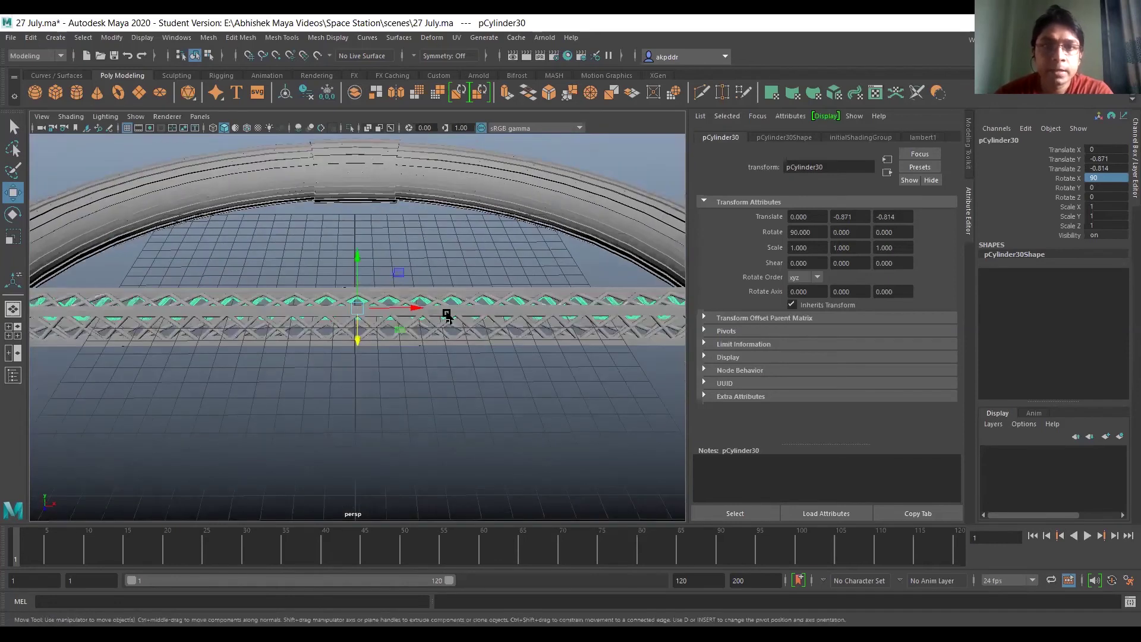
pyautogui.click(450, 328)
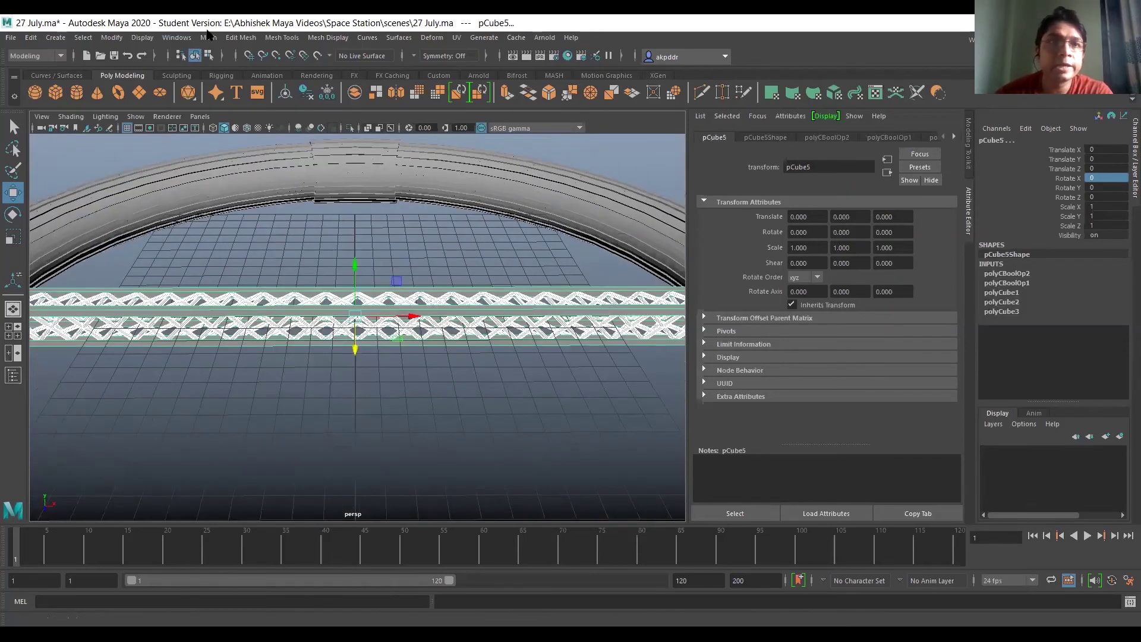
pyautogui.click(209, 38)
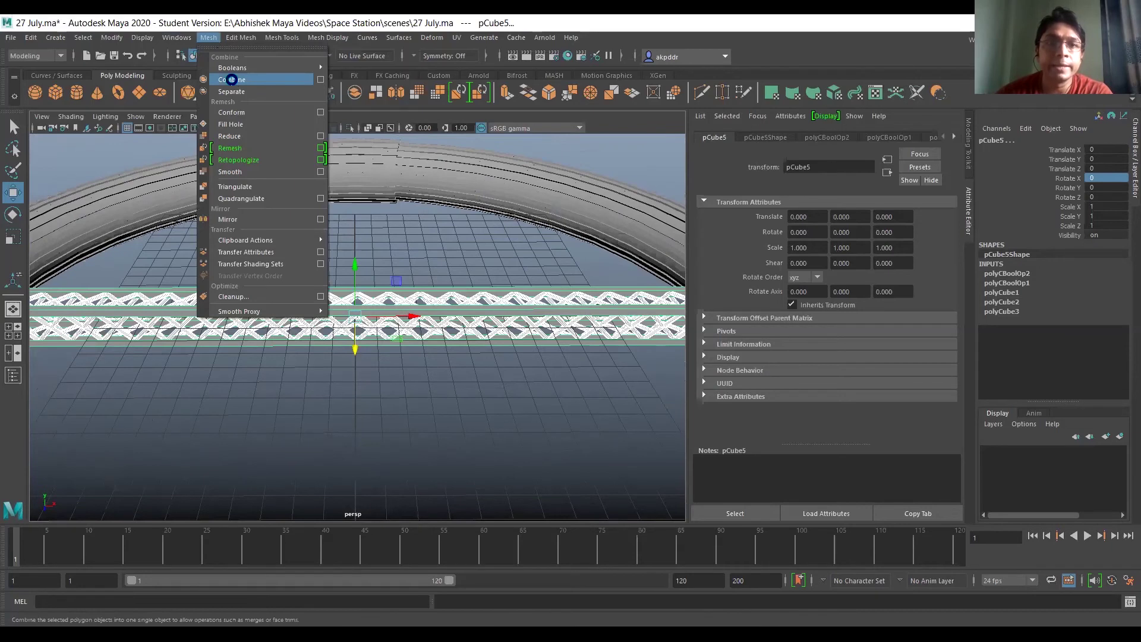
pyautogui.click(235, 81)
# Save the scene and accept the student version notice.
pyautogui.keyDown('alt'); pyautogui.moveTo(382, 323); pyautogui.dragTo(376, 403); pyautogui.keyUp('alt')
pyautogui.press('q')
pyautogui.hotkey('ctrl', 's')
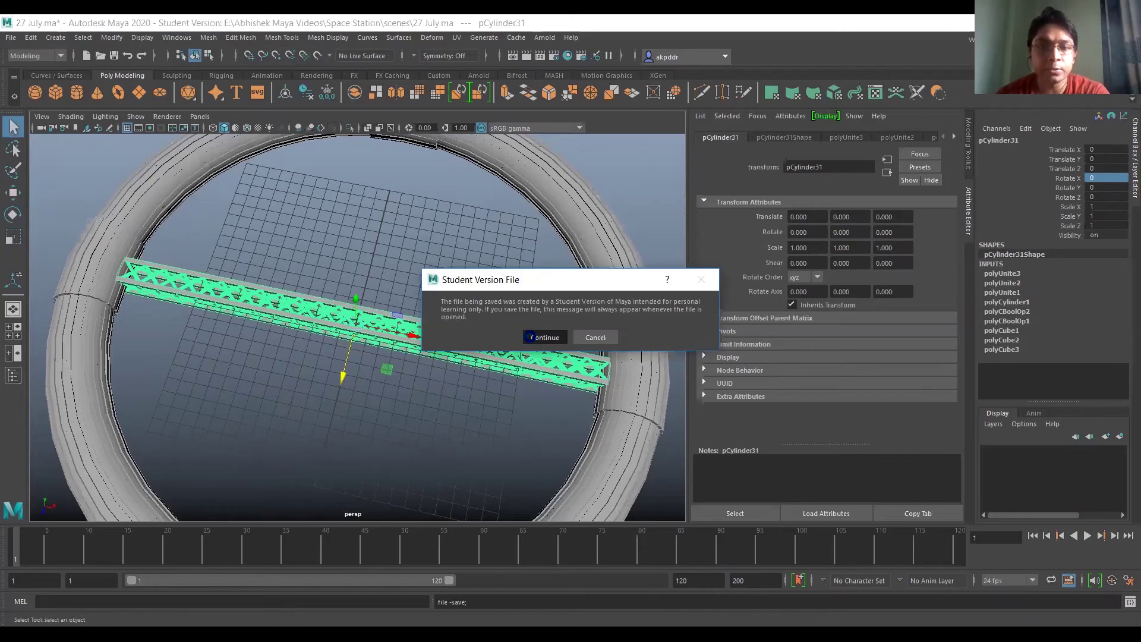
pyautogui.click(529, 337)
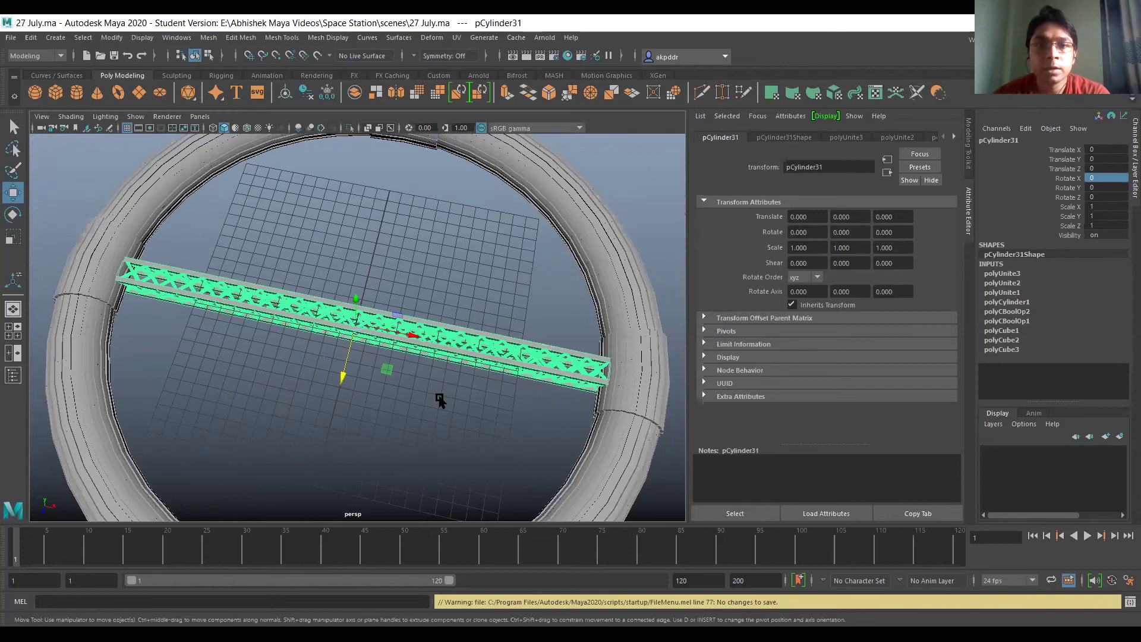
# Duplicate the combined truss beam and set the copy's Y rotation to 90 so the two beams cross inside the ring.
pyautogui.click(439, 398)
pyautogui.click(455, 356)
pyautogui.keyDown('alt'); pyautogui.moveTo(364, 437); pyautogui.dragTo(404, 390); pyautogui.keyUp('alt')
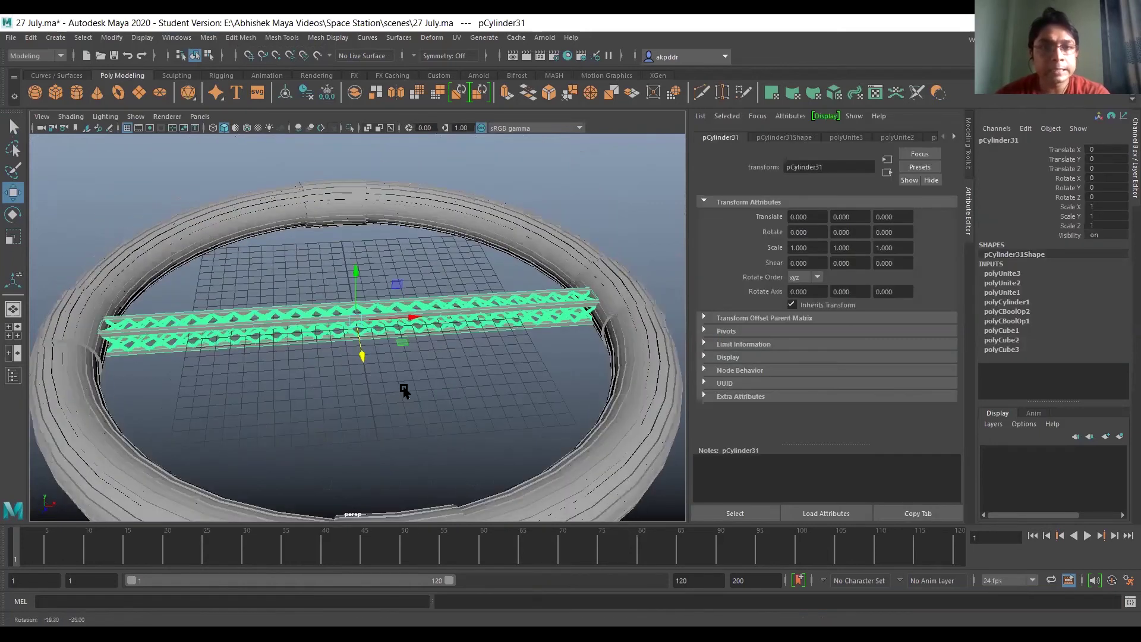
pyautogui.hotkey('ctrl', 'd')
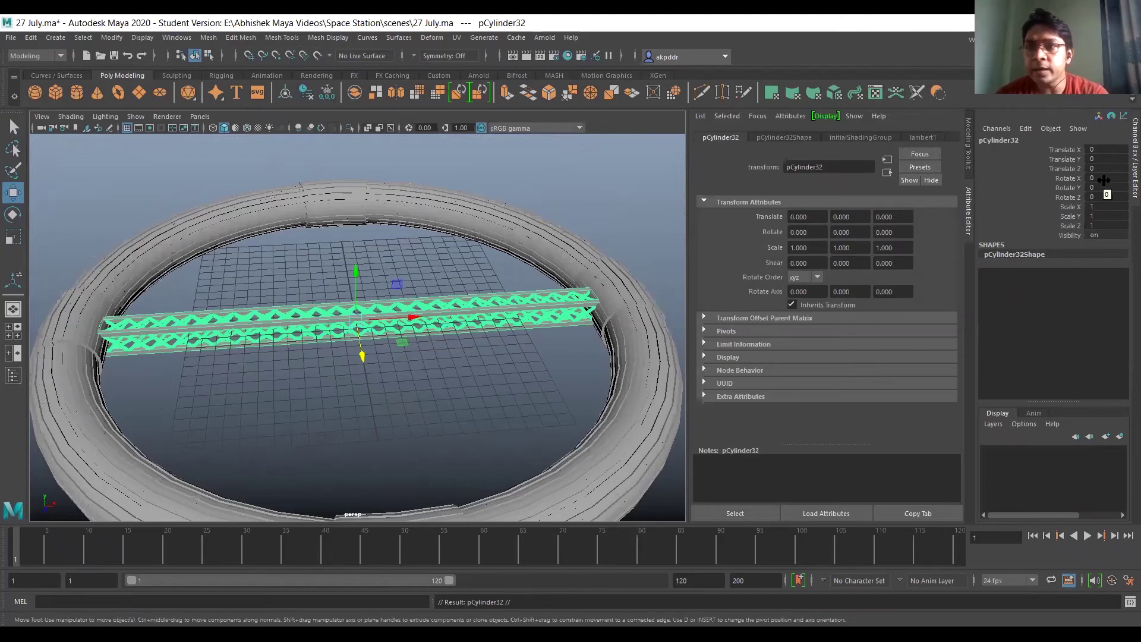
pyautogui.doubleClick(1104, 188)
pyautogui.press('Return')
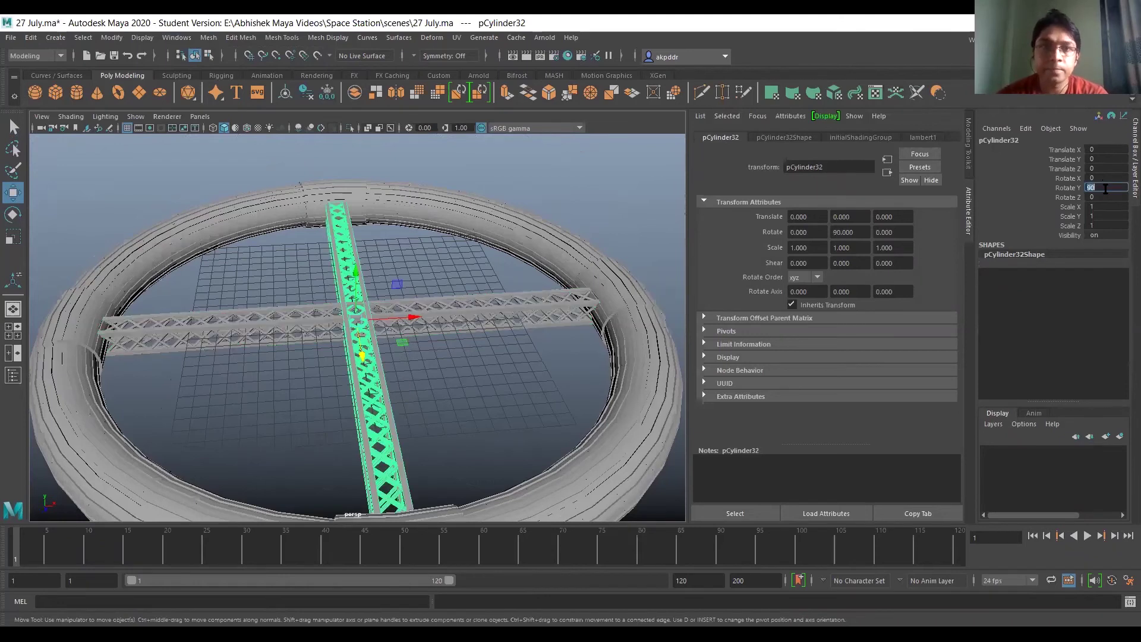
pyautogui.keyDown('alt'); pyautogui.moveTo(284, 389); pyautogui.dragTo(325, 371); pyautogui.keyUp('alt')
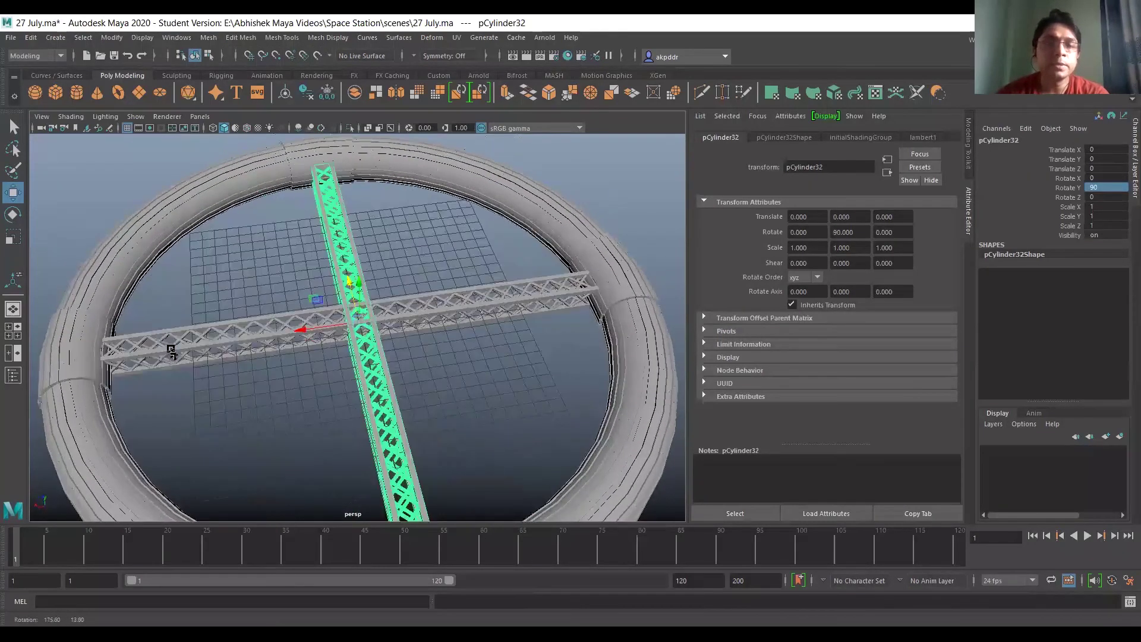
# Create a polygon cylinder at the ring's centre and set its rotation to 45 in X and 90 in Z.
pyautogui.click(436, 395)
pyautogui.keyDown('alt'); pyautogui.moveTo(461, 403); pyautogui.dragTo(354, 323); pyautogui.keyUp('alt')
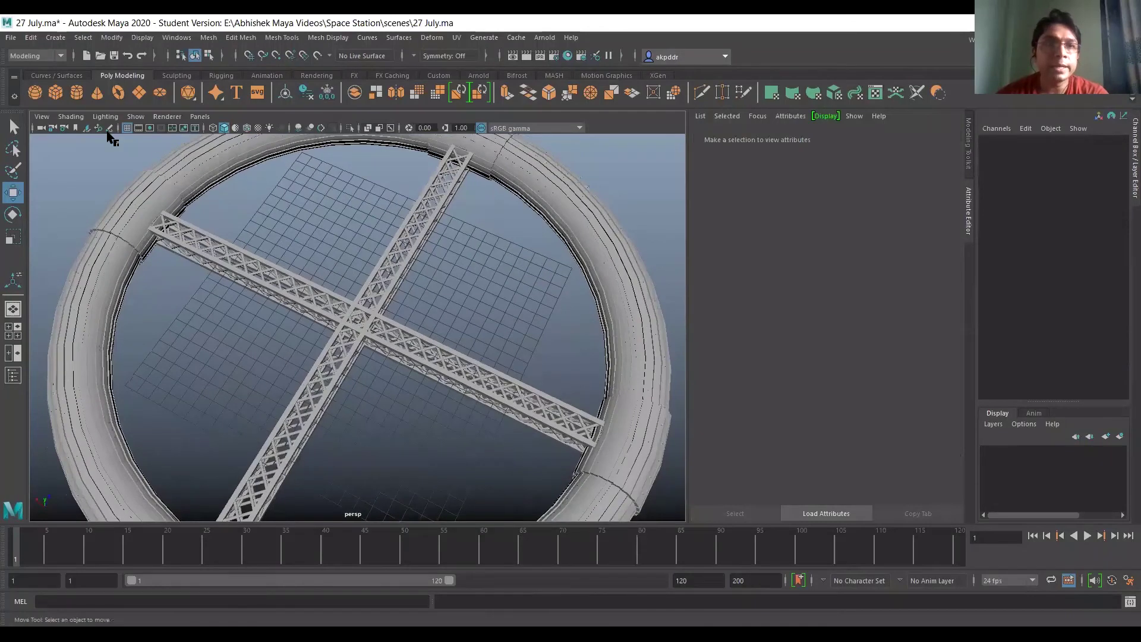
pyautogui.click(77, 92)
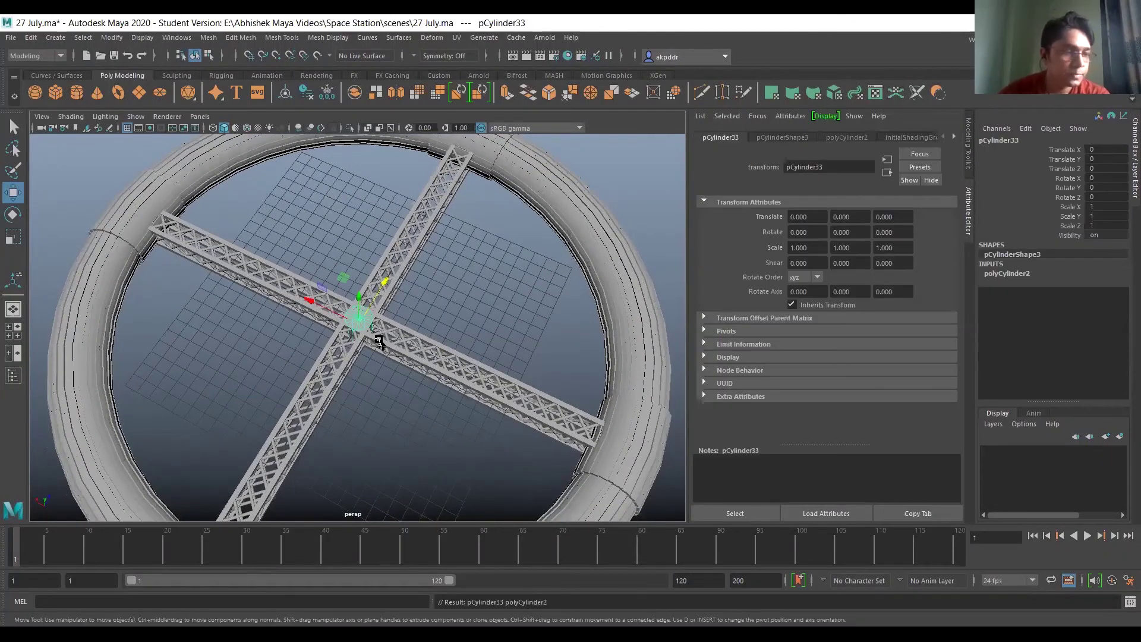
pyautogui.doubleClick(1103, 178)
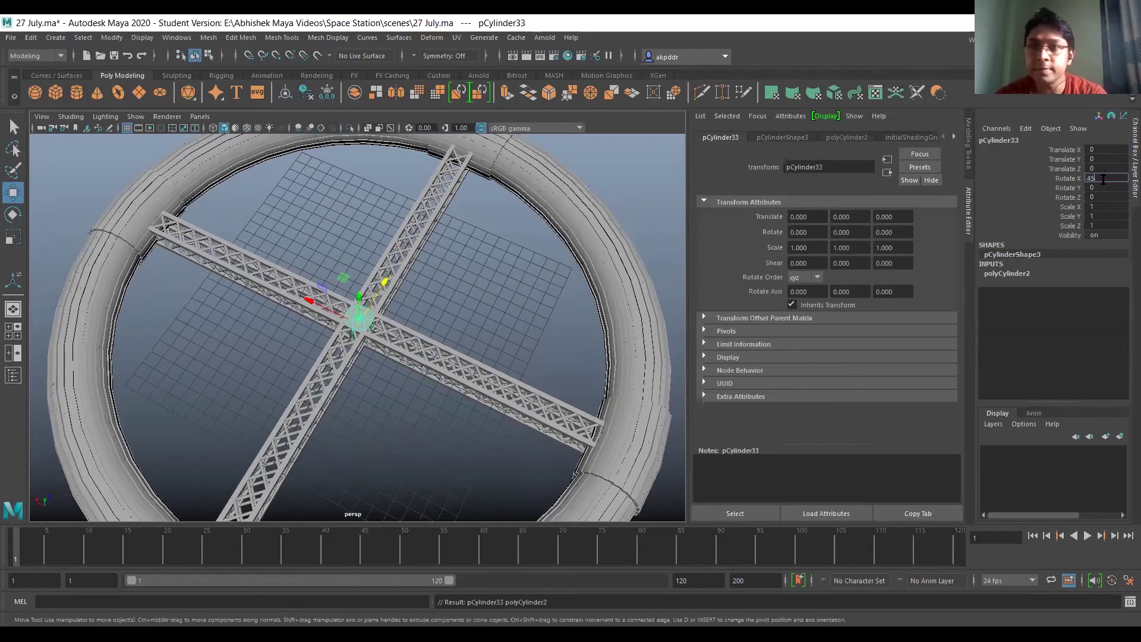
pyautogui.doubleClick(1101, 196)
pyautogui.press('Return')
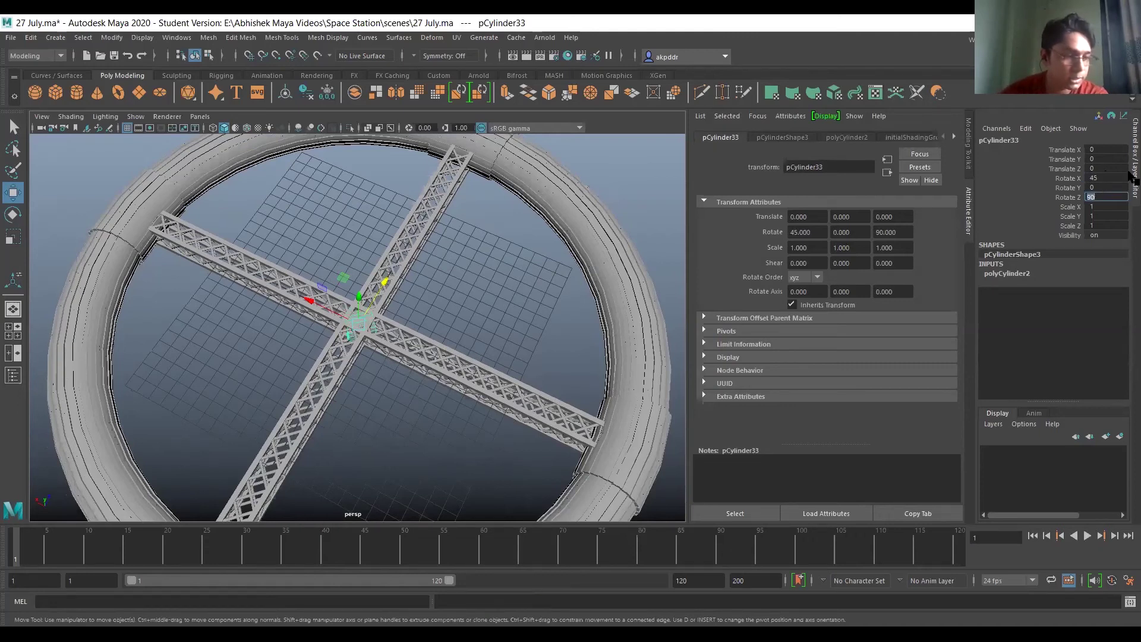
# Set the new cylinder's radius to 0.6 and height to 40 so it spans the ring diagonally, and deselect it.
pyautogui.click(1016, 273)
pyautogui.doubleClick(1099, 283)
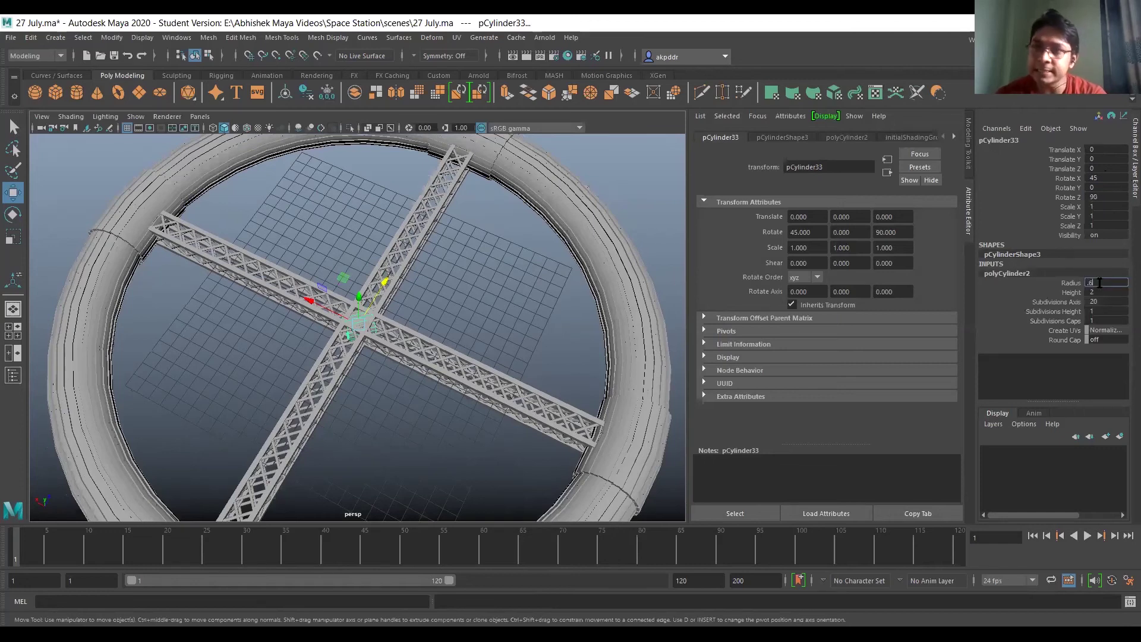
pyautogui.write('.6')
pyautogui.doubleClick(1108, 291)
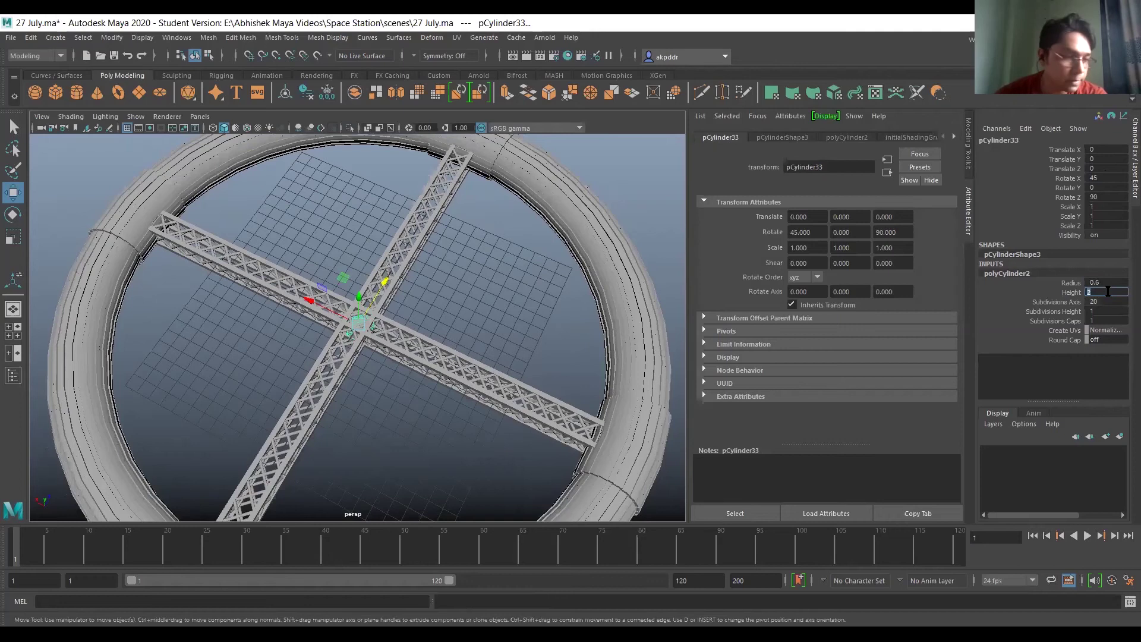
pyautogui.write('40')
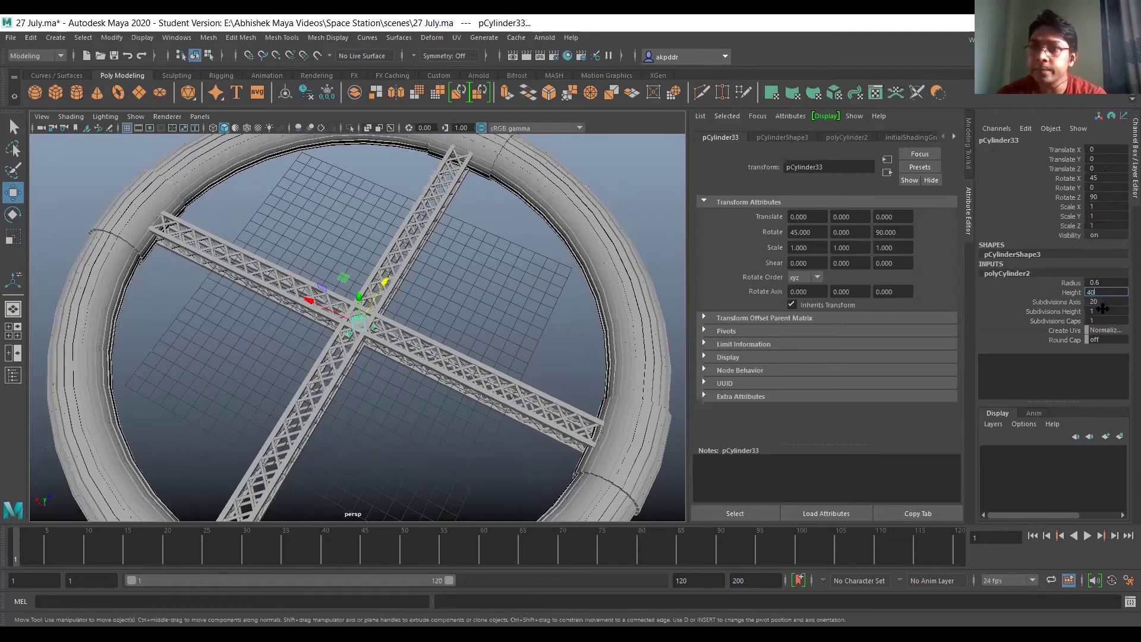
pyautogui.doubleClick(1105, 300)
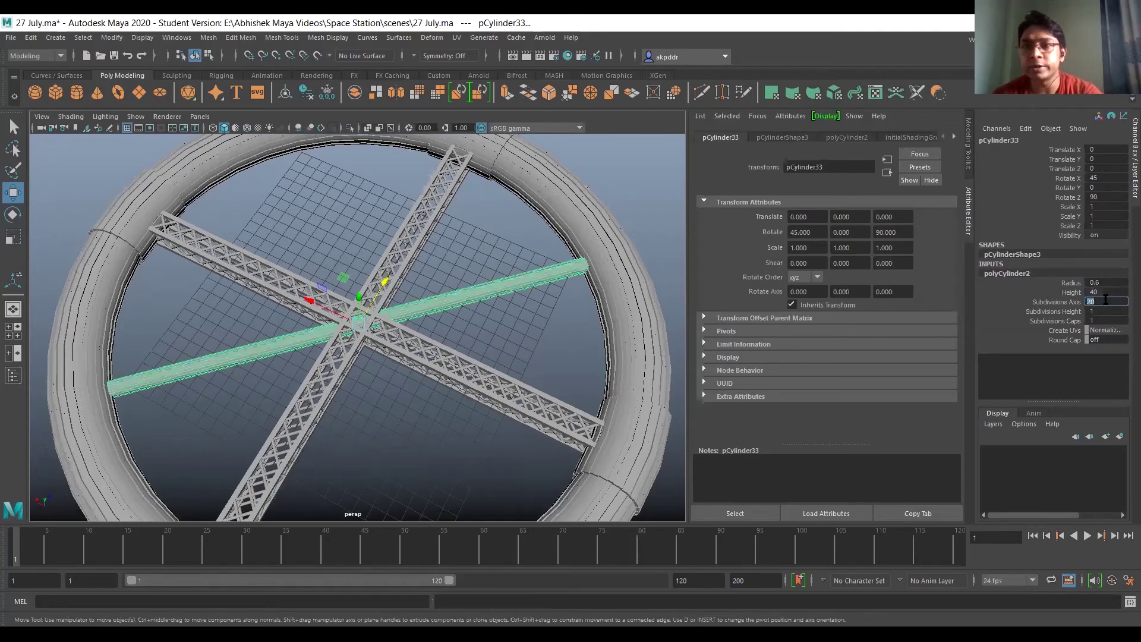
pyautogui.keyDown('alt'); pyautogui.moveTo(474, 321); pyautogui.dragTo(418, 276); pyautogui.keyUp('alt')
pyautogui.click(395, 233)
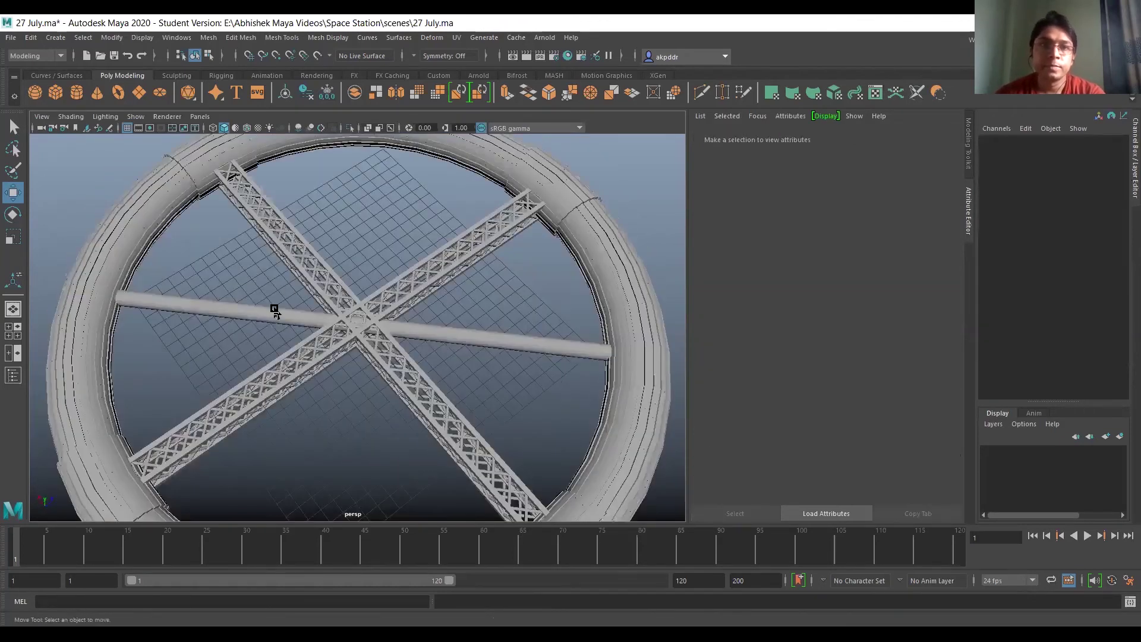
# Review the diagonal cylinder's radius, height and axis subdivision settings.
pyautogui.click(274, 309)
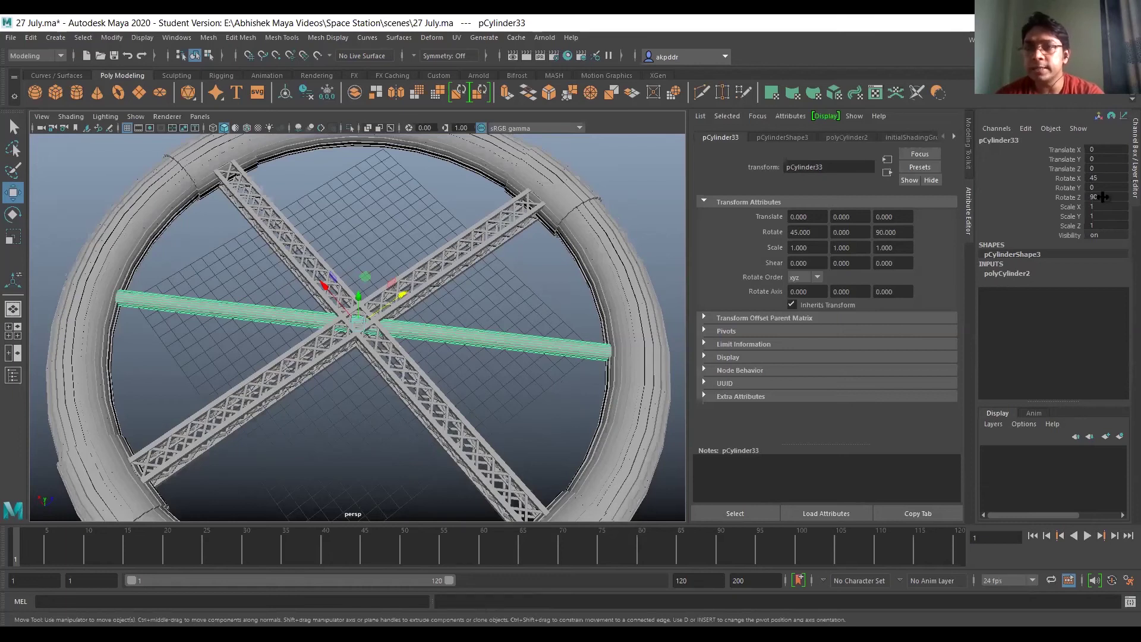
pyautogui.click(1007, 274)
pyautogui.doubleClick(1107, 283)
pyautogui.doubleClick(1101, 292)
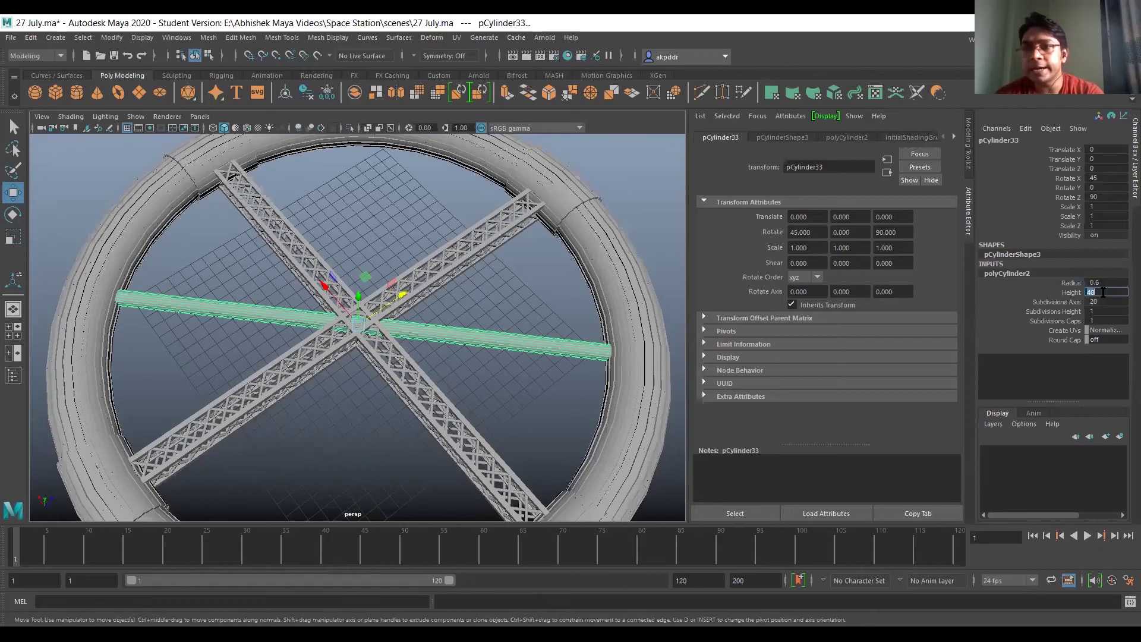
pyautogui.doubleClick(1101, 302)
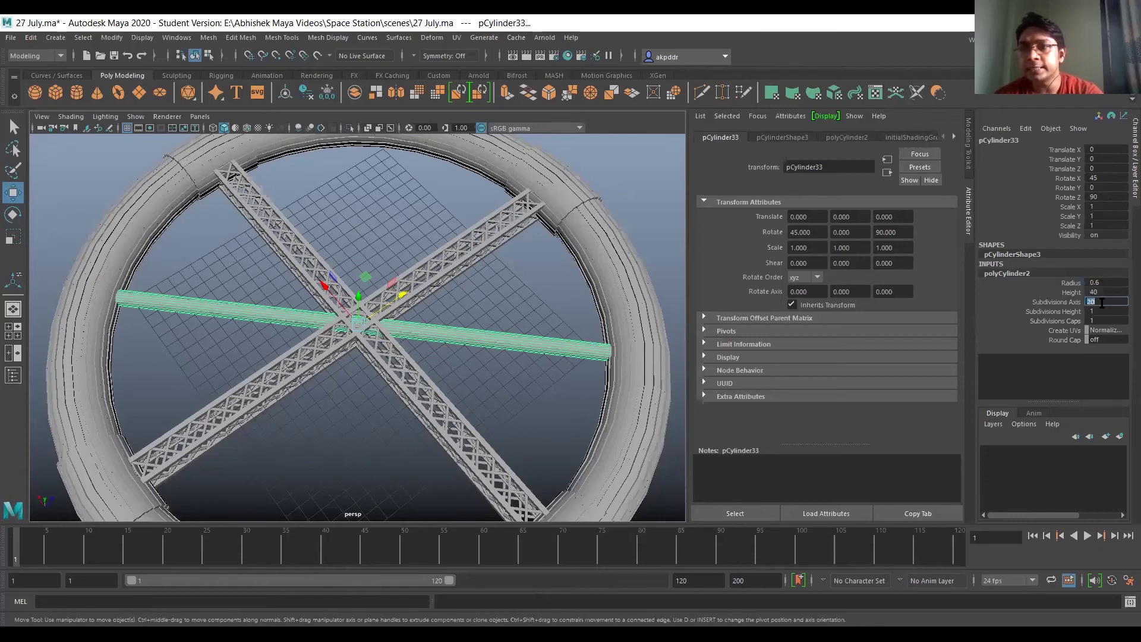
pyautogui.click(580, 323)
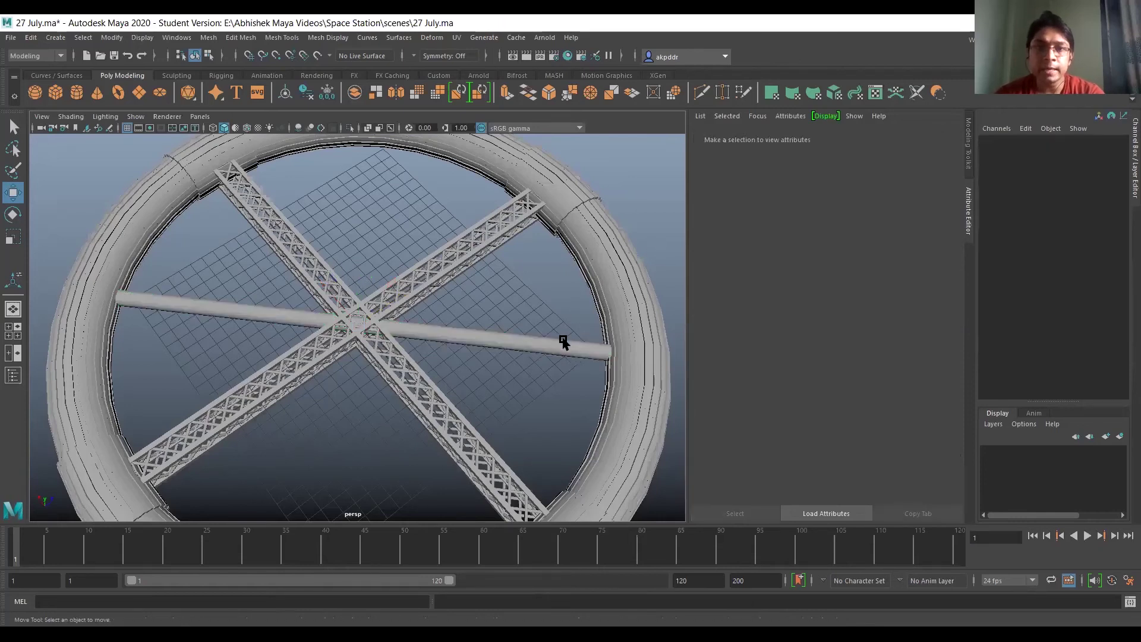
# Duplicate the diagonal cylinder and set the copy's X rotation to -45 so the two spokes cross.
pyautogui.click(563, 341)
pyautogui.hotkey('ctrl', 'd')
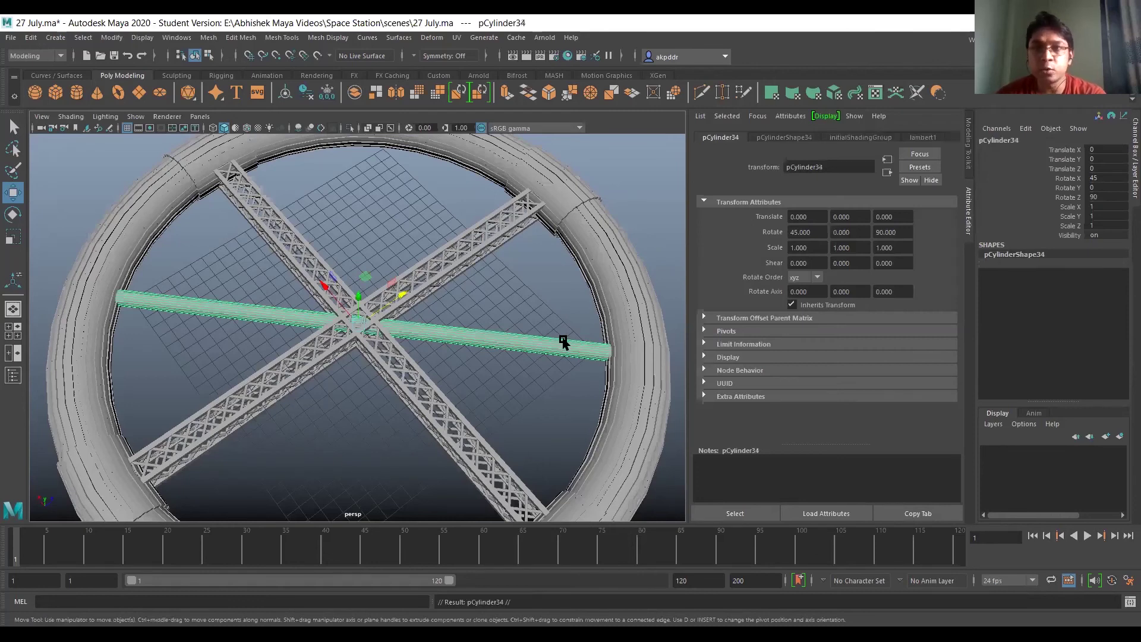
pyautogui.doubleClick(1105, 178)
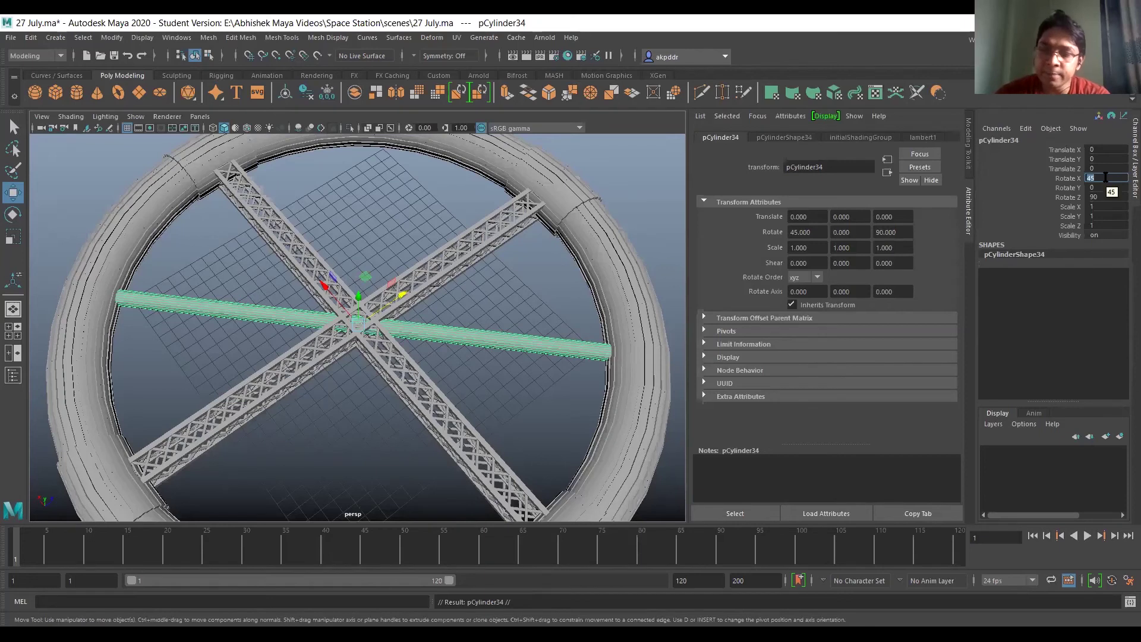
pyautogui.press('Return')
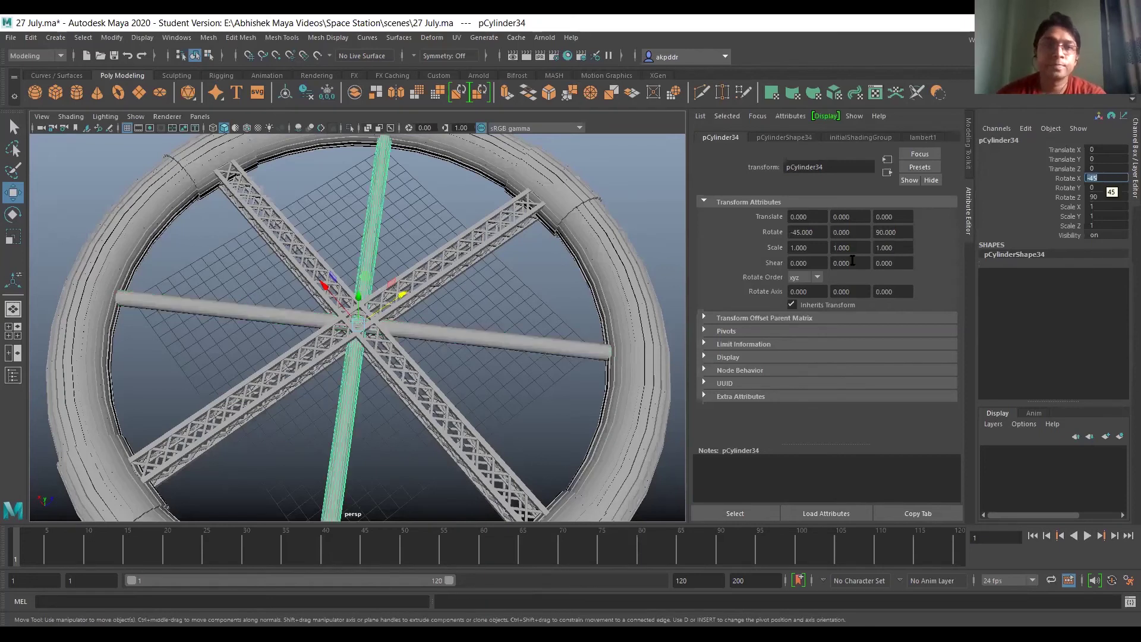
pyautogui.keyDown('alt'); pyautogui.moveTo(369, 280); pyautogui.dragTo(540, 328); pyautogui.keyUp('alt')
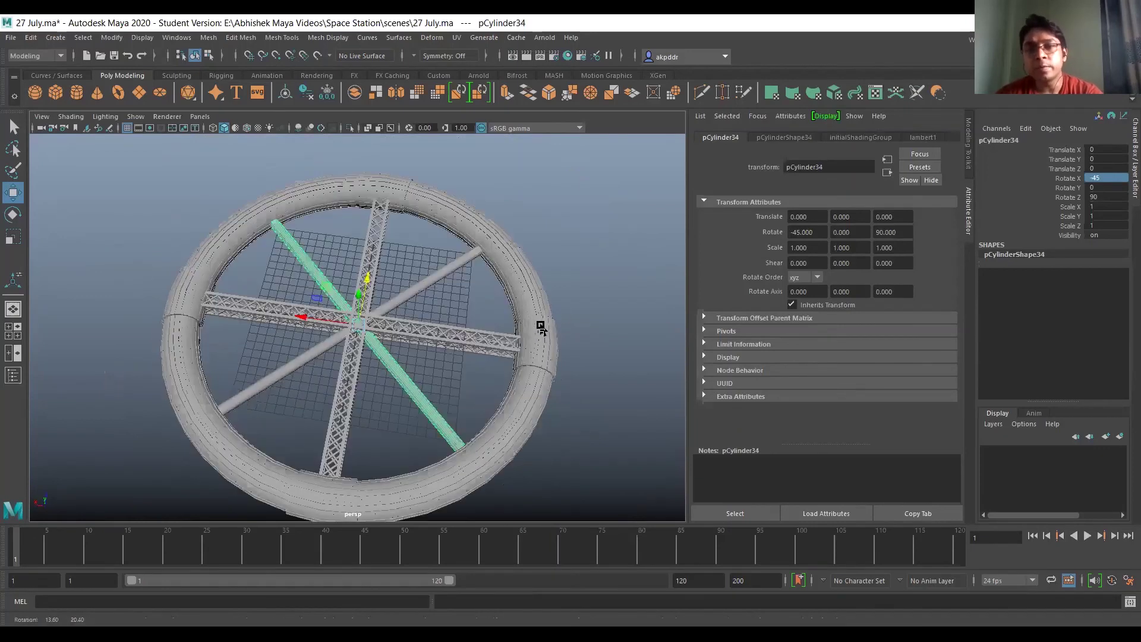
# Create a polygon cube at the ring's centre and scale it to 8 in X, 2 in Y and 2 in Z.
pyautogui.click(113, 156)
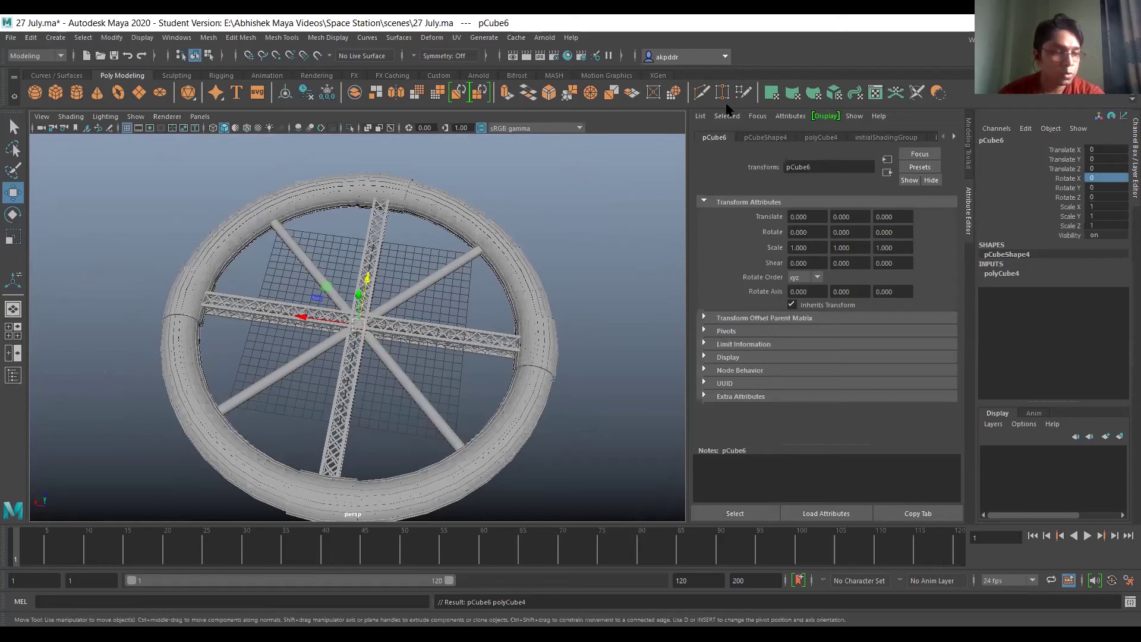
pyautogui.click(1009, 273)
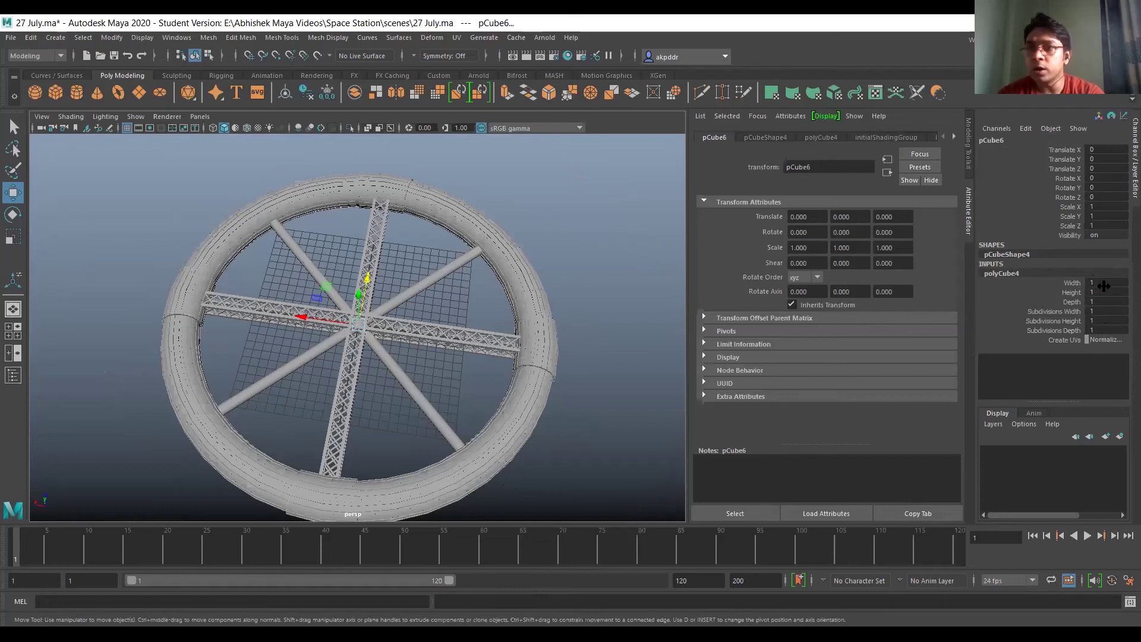
pyautogui.doubleClick(1103, 206)
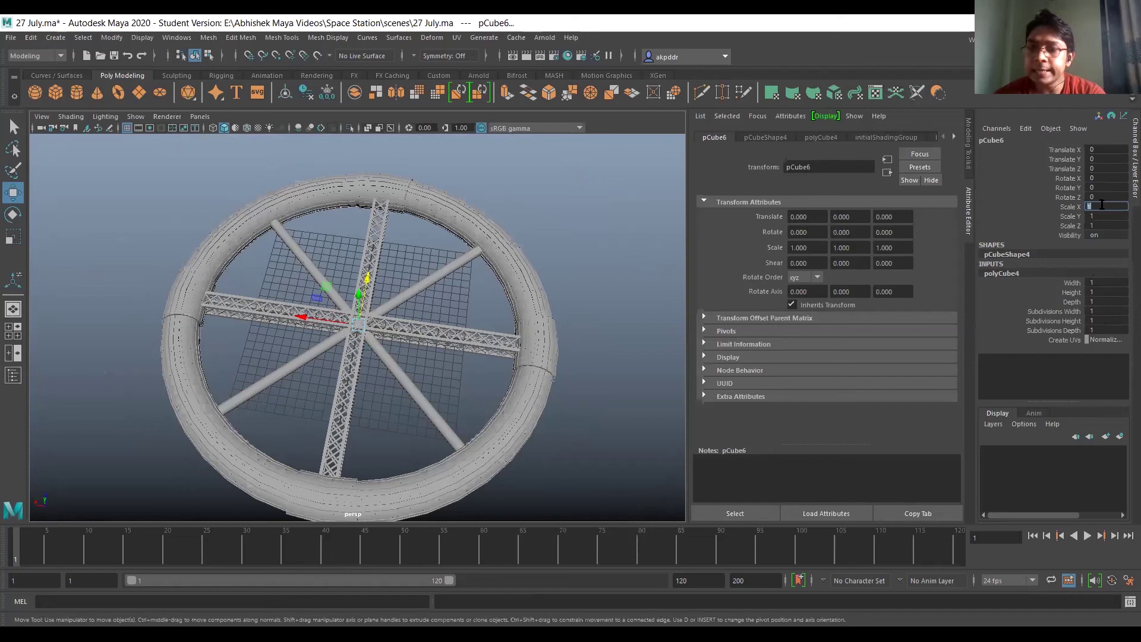
pyautogui.doubleClick(1108, 216)
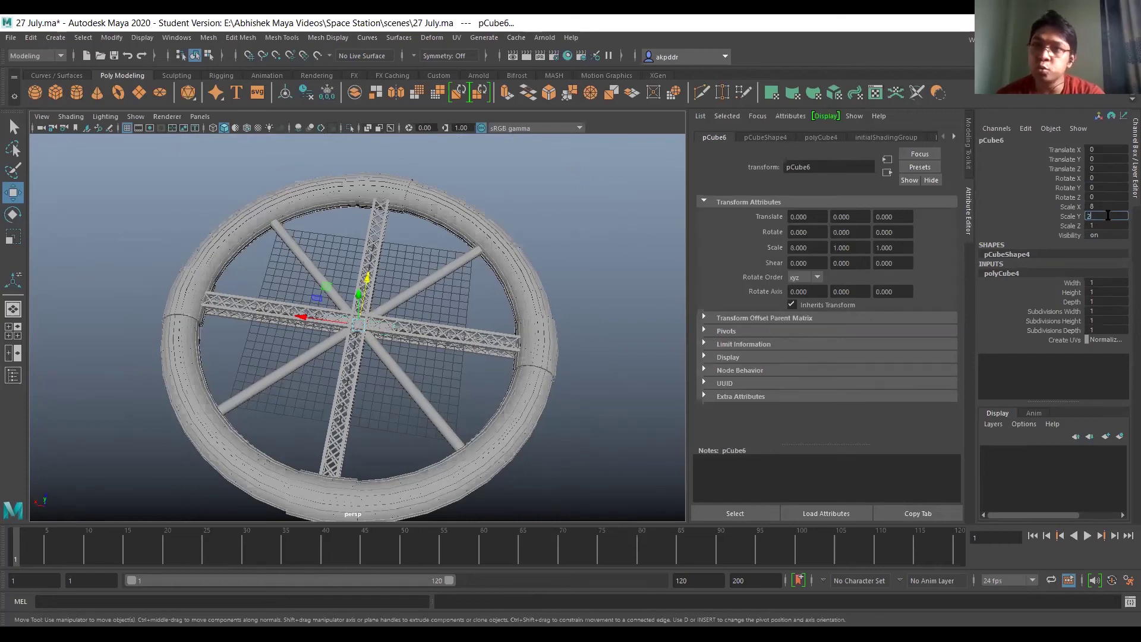
pyautogui.write('2')
pyautogui.doubleClick(1098, 225)
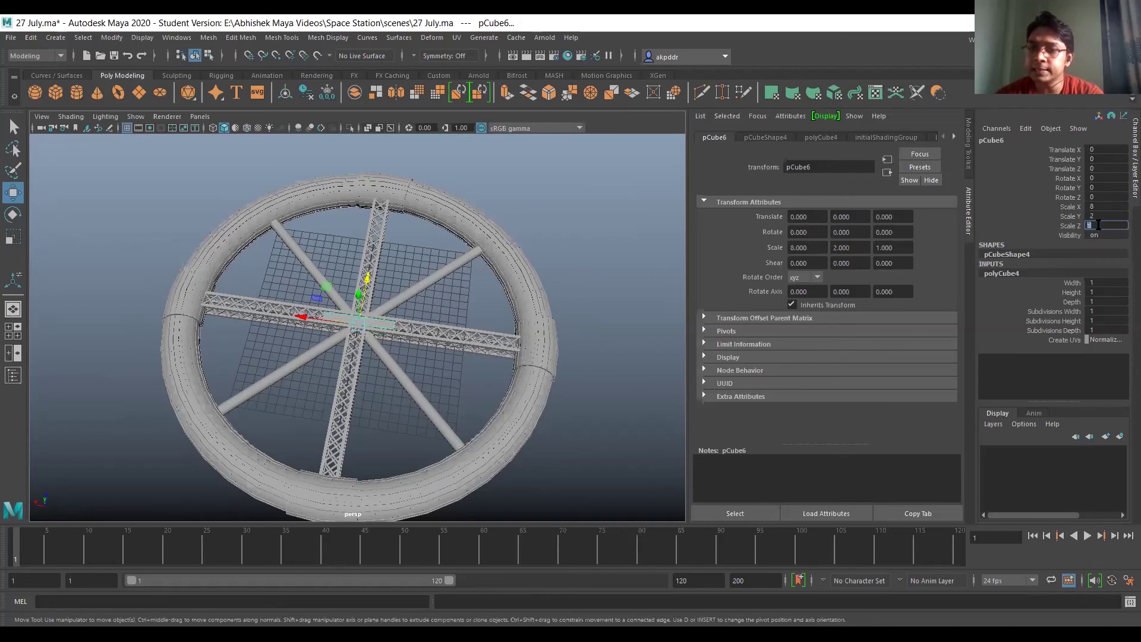
pyautogui.press('Return')
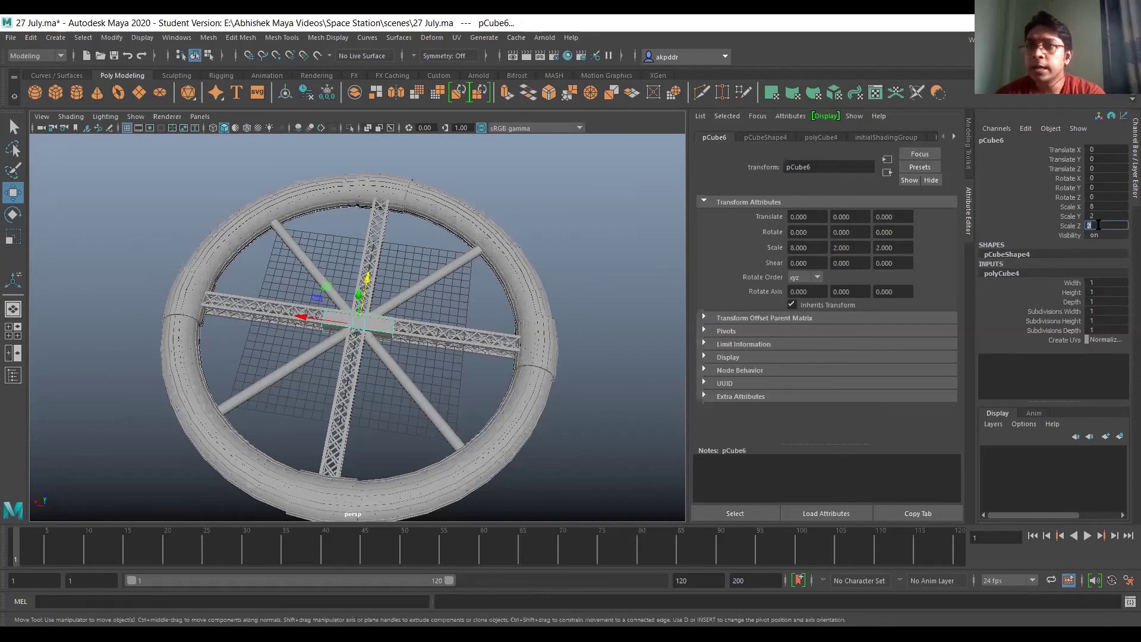
# Move the scaled cube to 25.315 in X so it sits outside the ring in line with a truss beam.
pyautogui.doubleClick(1097, 149)
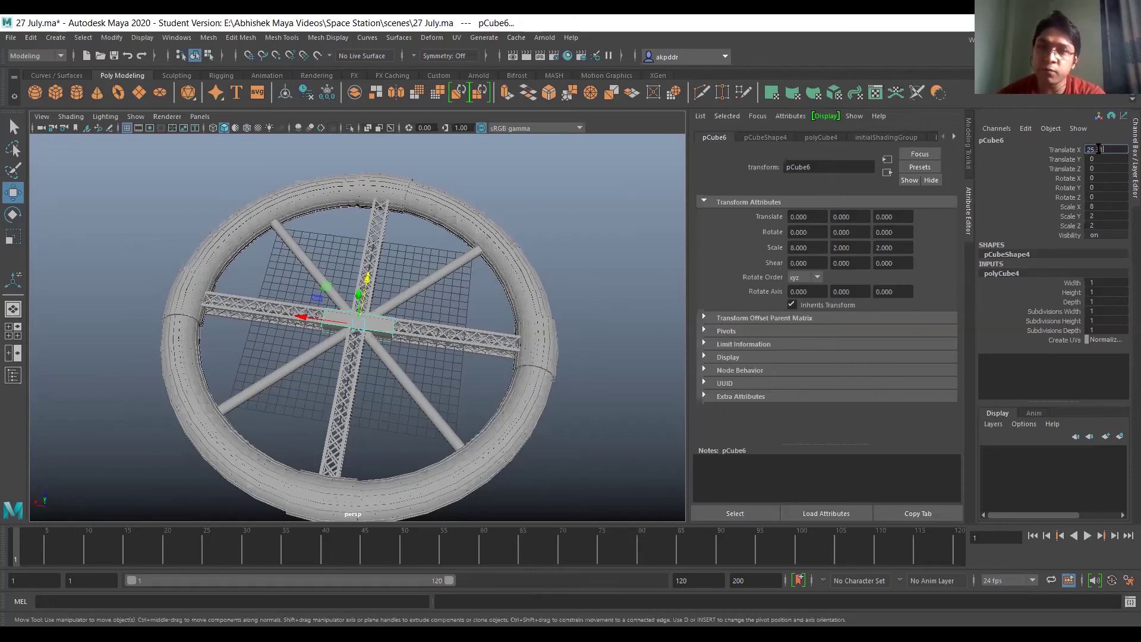
pyautogui.press('Return')
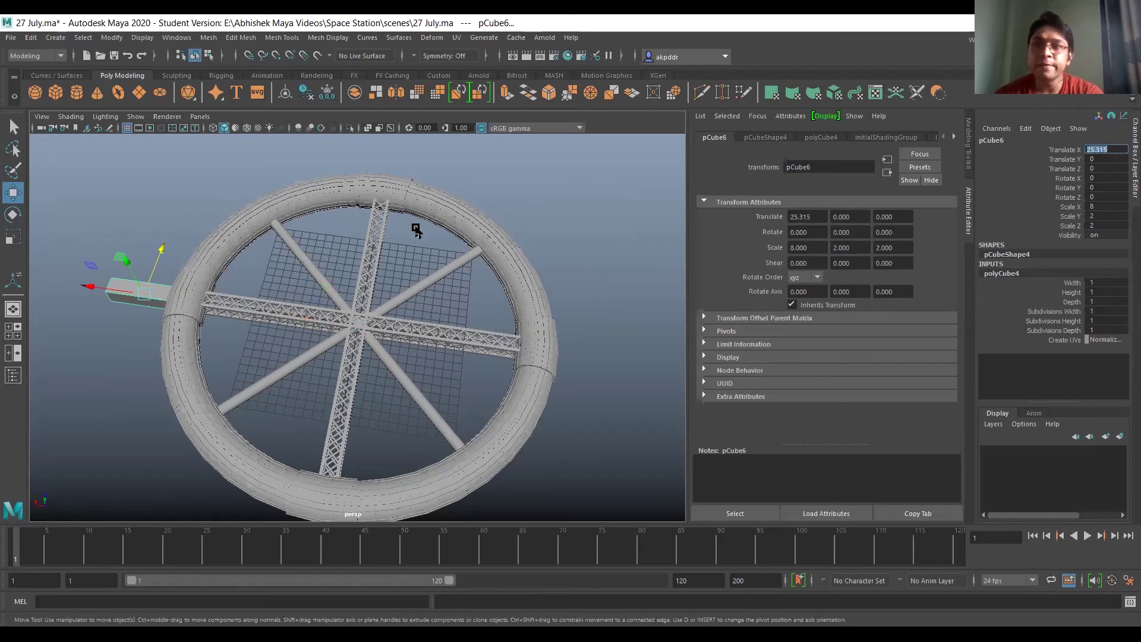
pyautogui.keyDown('alt'); pyautogui.moveTo(234, 303); pyautogui.dragTo(338, 262); pyautogui.keyUp('alt')
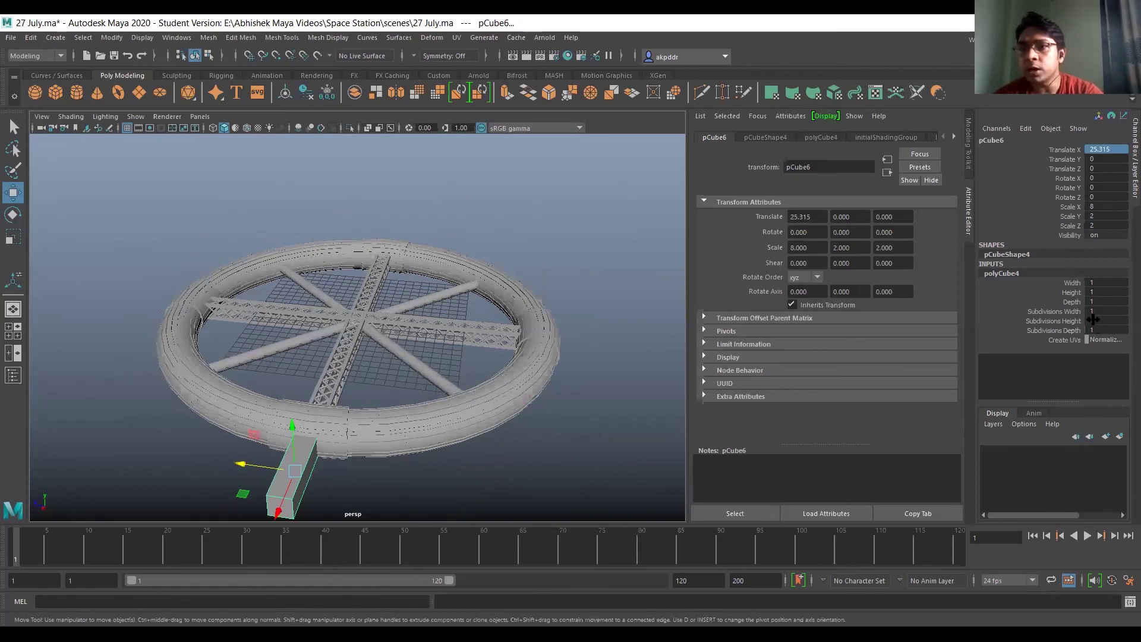
# Review the outer box's X, Y and Z scale values and its X translation.
pyautogui.doubleClick(1098, 206)
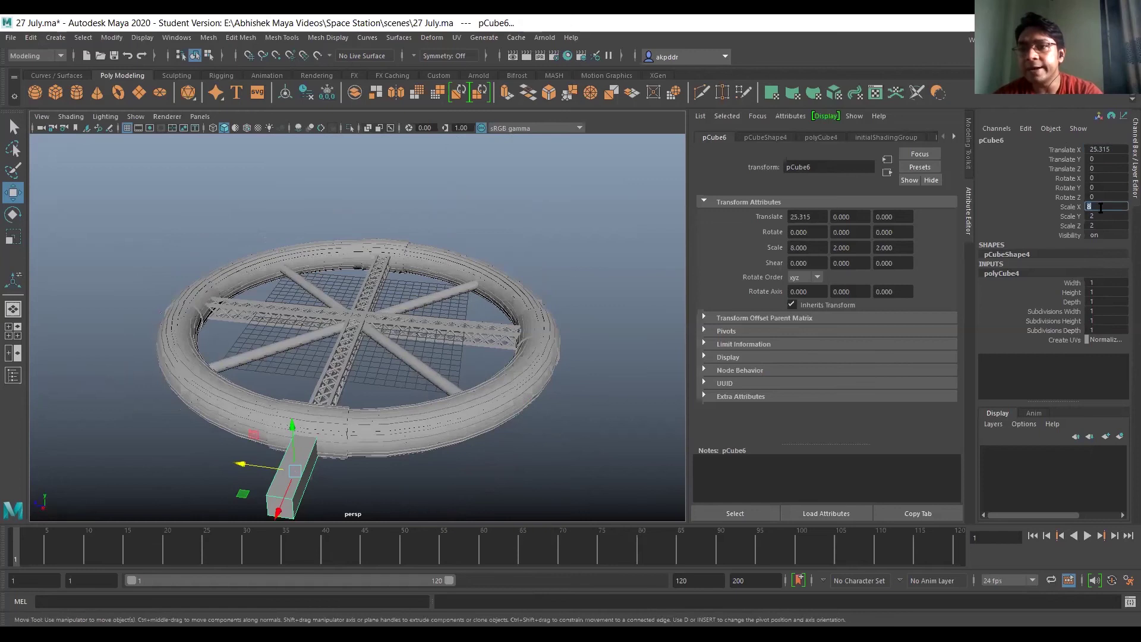
pyautogui.press('Tab')
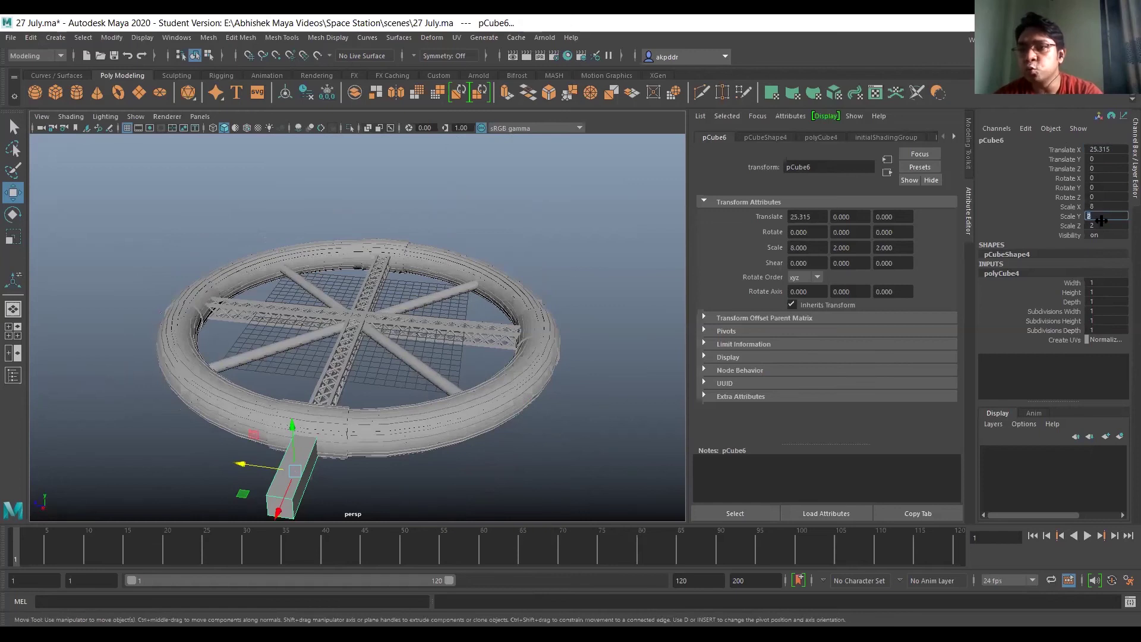
pyautogui.press('Tab')
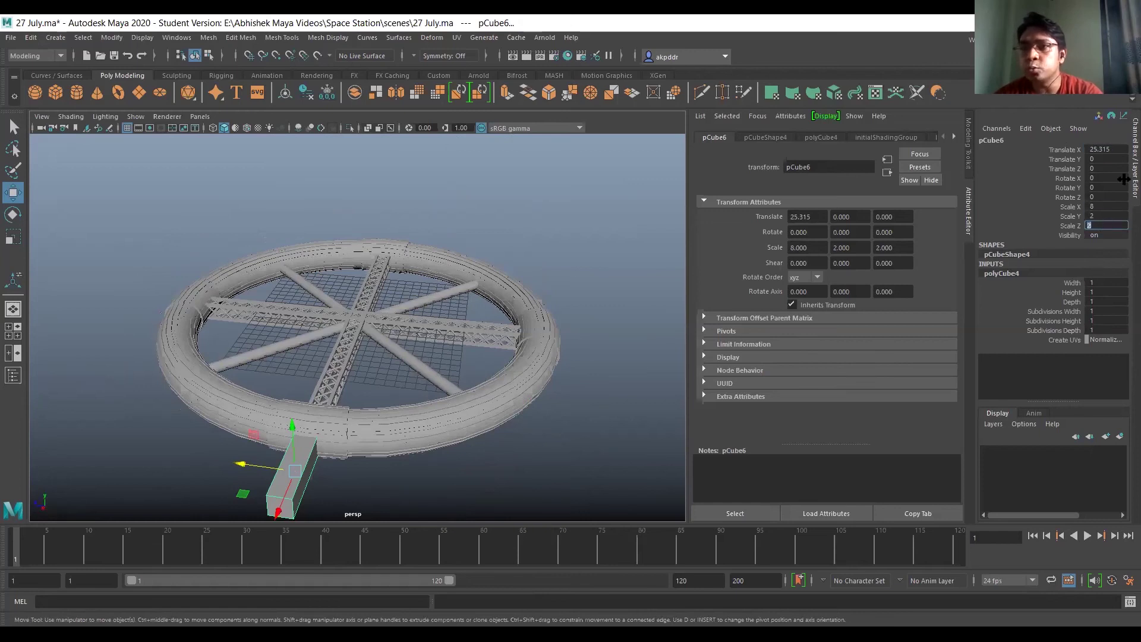
pyautogui.doubleClick(1118, 147)
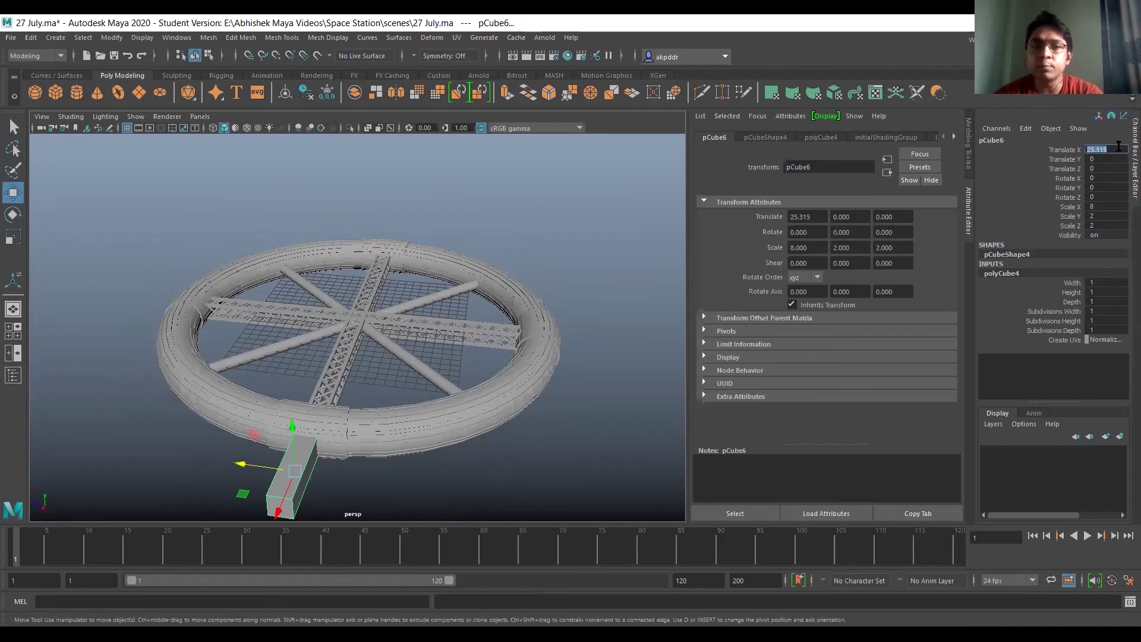
pyautogui.keyDown('alt'); pyautogui.moveTo(580, 346); pyautogui.dragTo(523, 364); pyautogui.keyUp('alt')
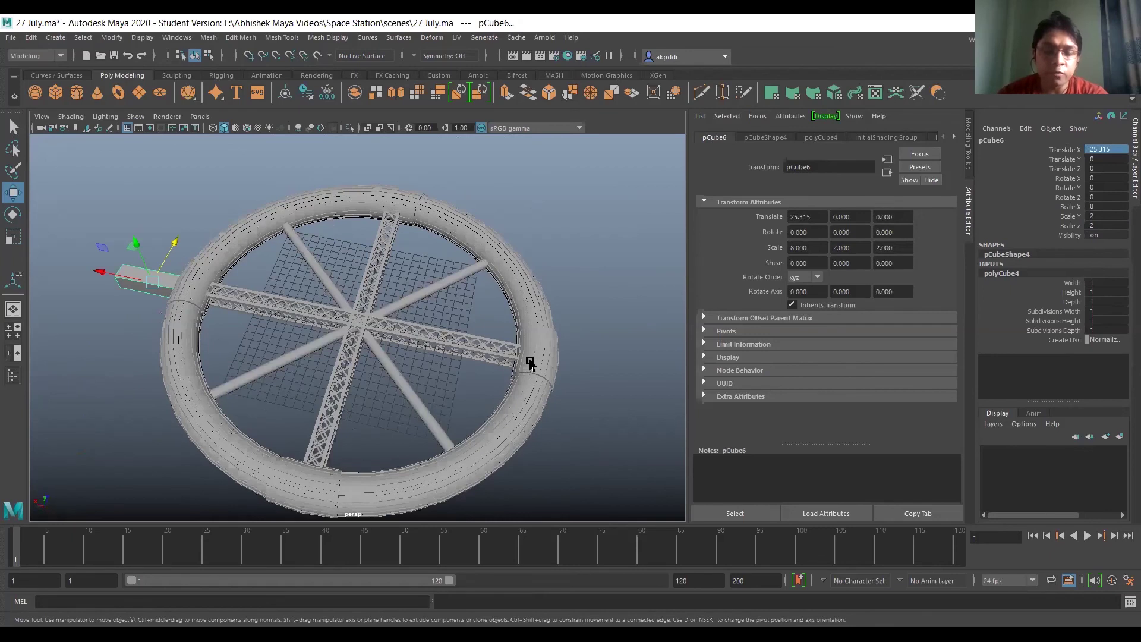
# Move the outer box's pivot point to the centre of the ring, where the truss beams cross, working in the top view.
pyautogui.press('space')
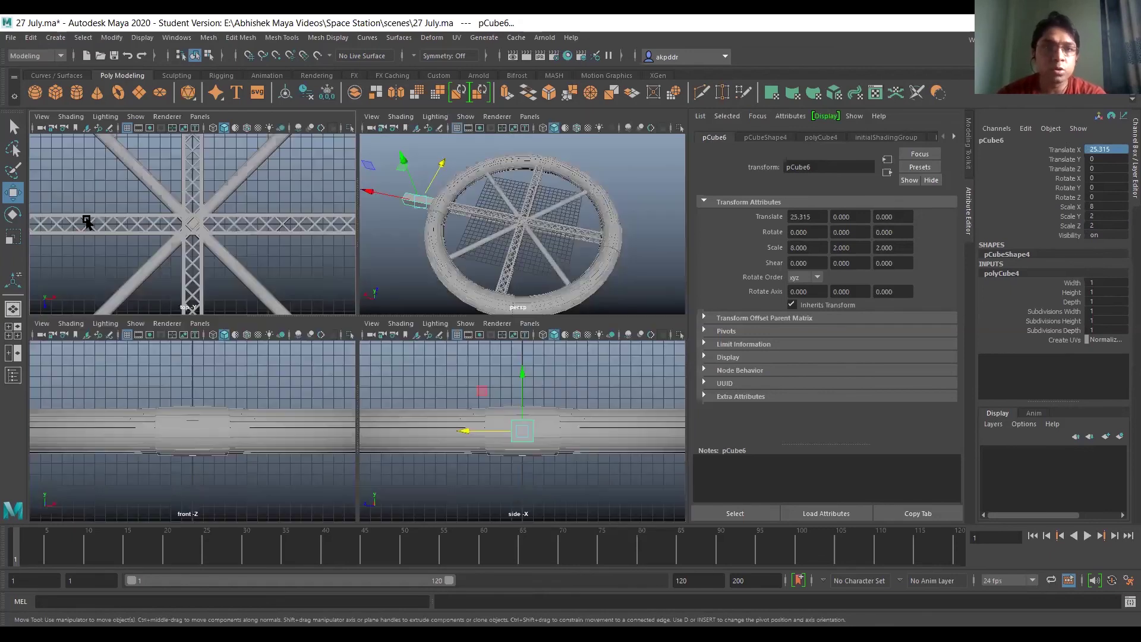
pyautogui.scroll(-4, 206, 226)
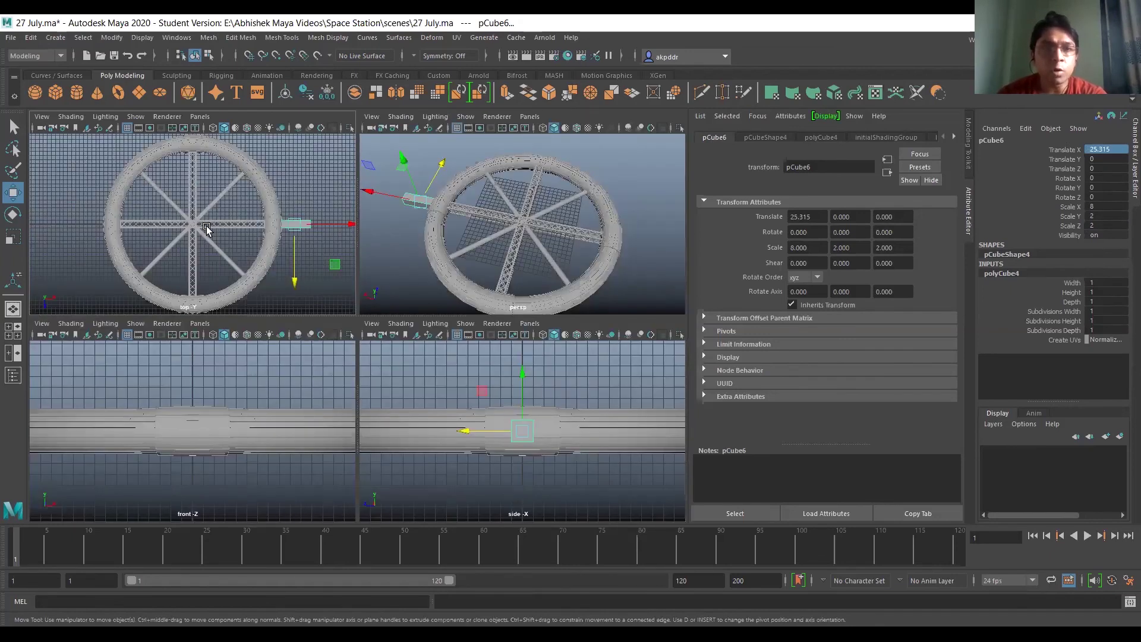
pyautogui.press('space')
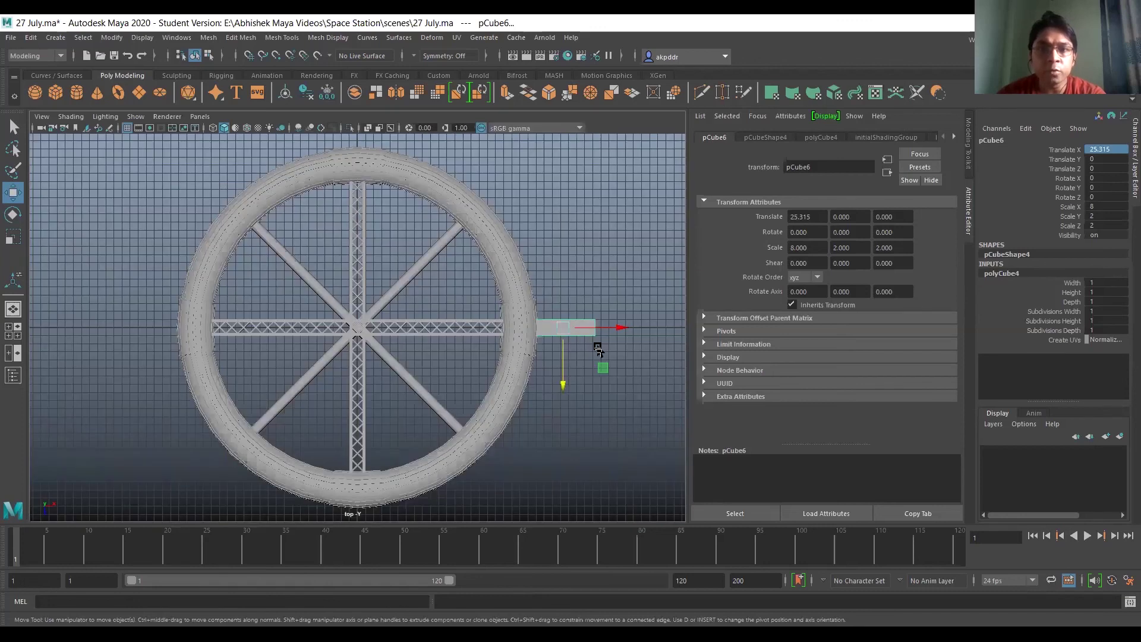
pyautogui.scroll(1, 598, 348)
pyautogui.press('d')
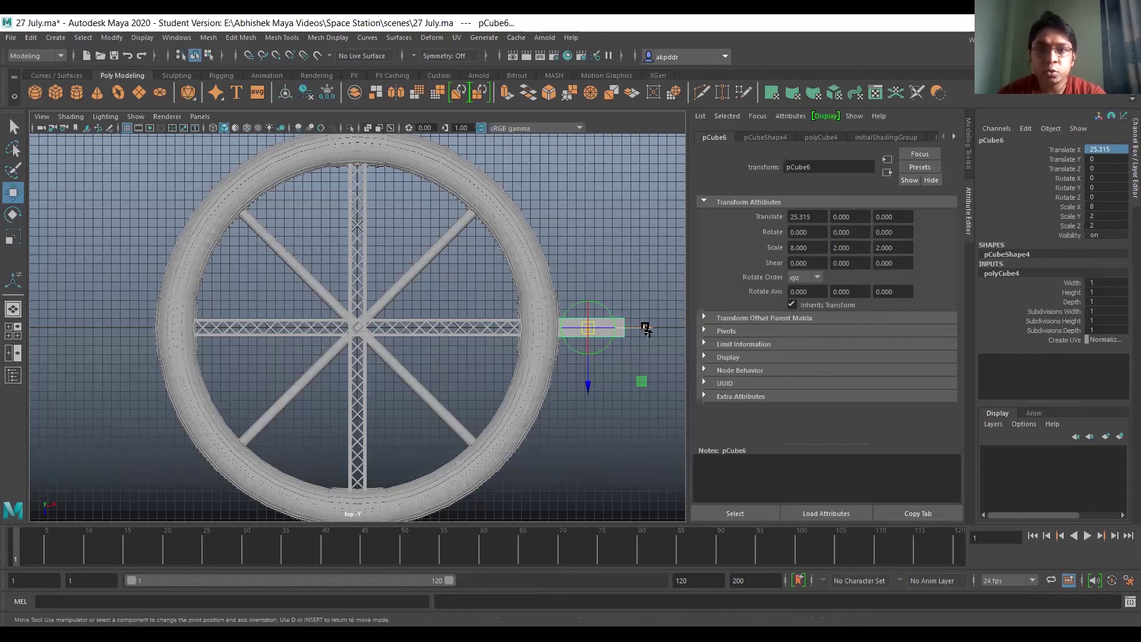
pyautogui.moveTo(649, 331); pyautogui.dragTo(418, 332)
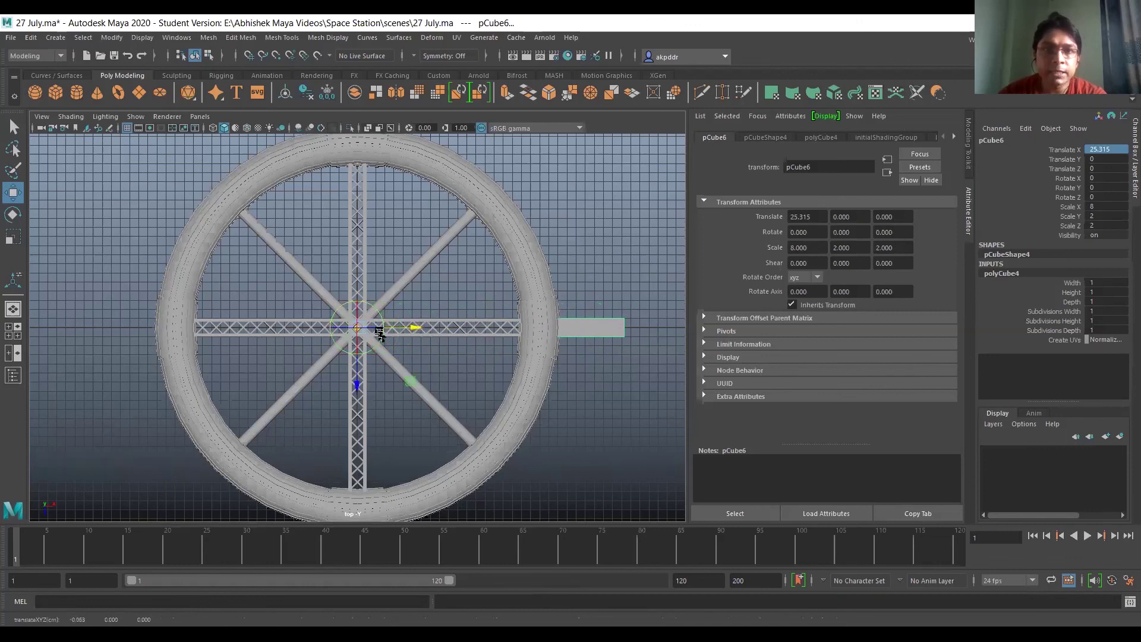
pyautogui.scroll(10, 378, 328)
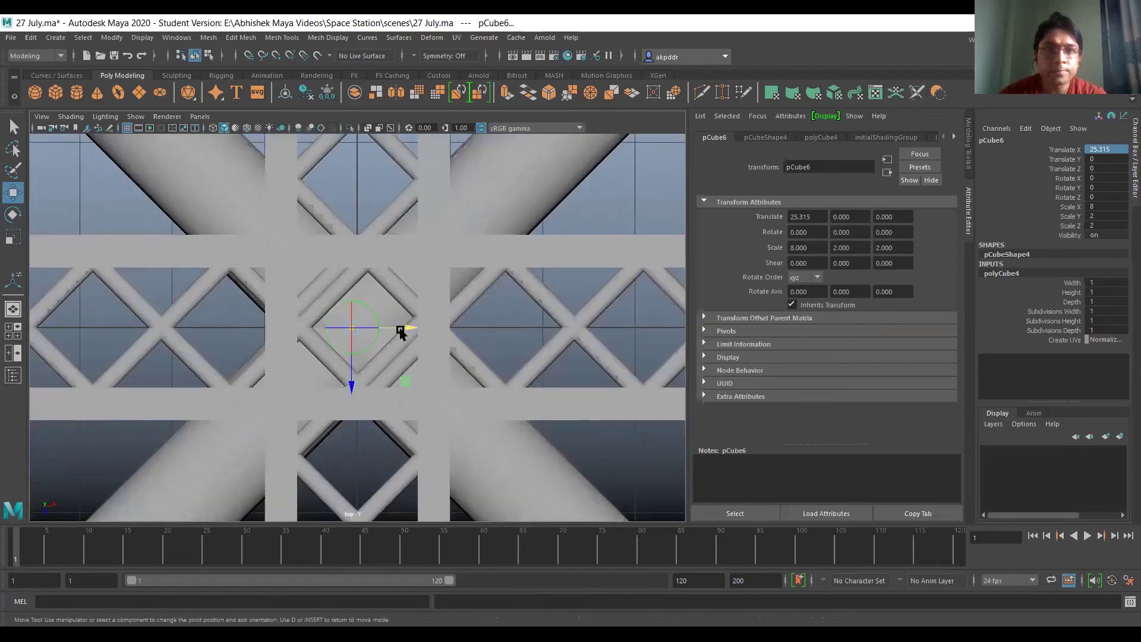
pyautogui.moveTo(407, 328); pyautogui.dragTo(413, 328)
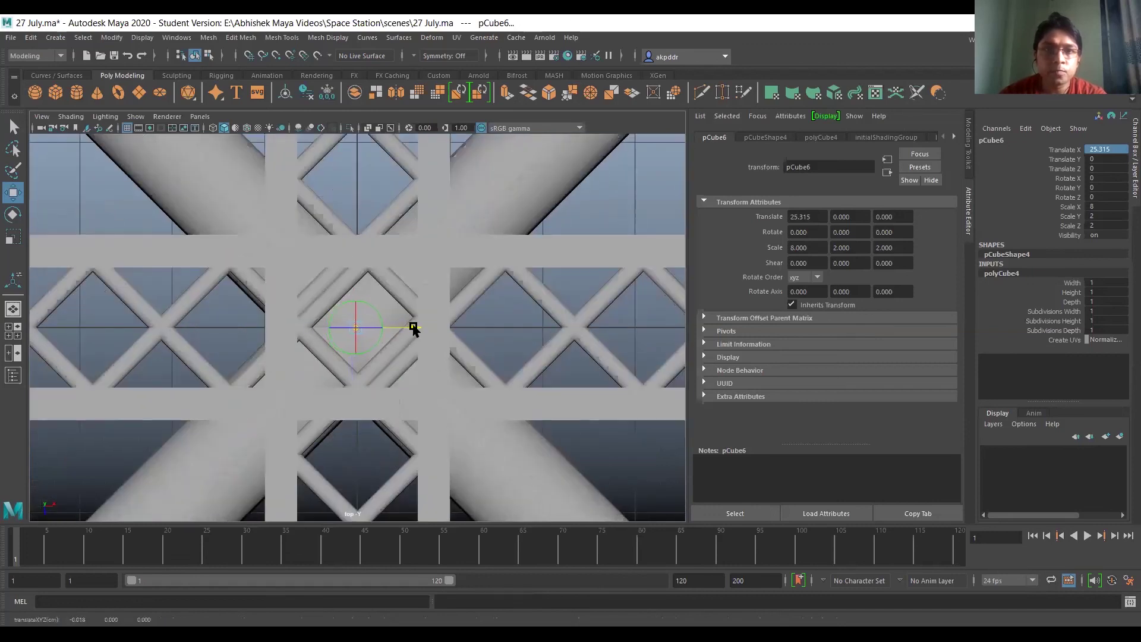
pyautogui.scroll(-10, 413, 327)
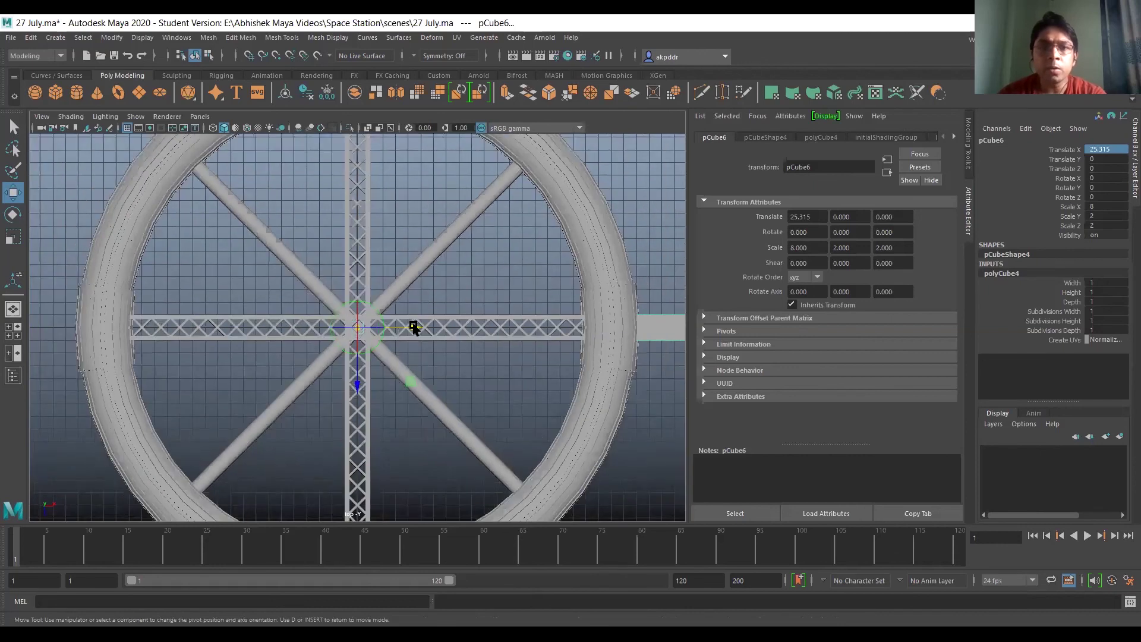
pyautogui.press('d')
pyautogui.scroll(-4, 413, 327)
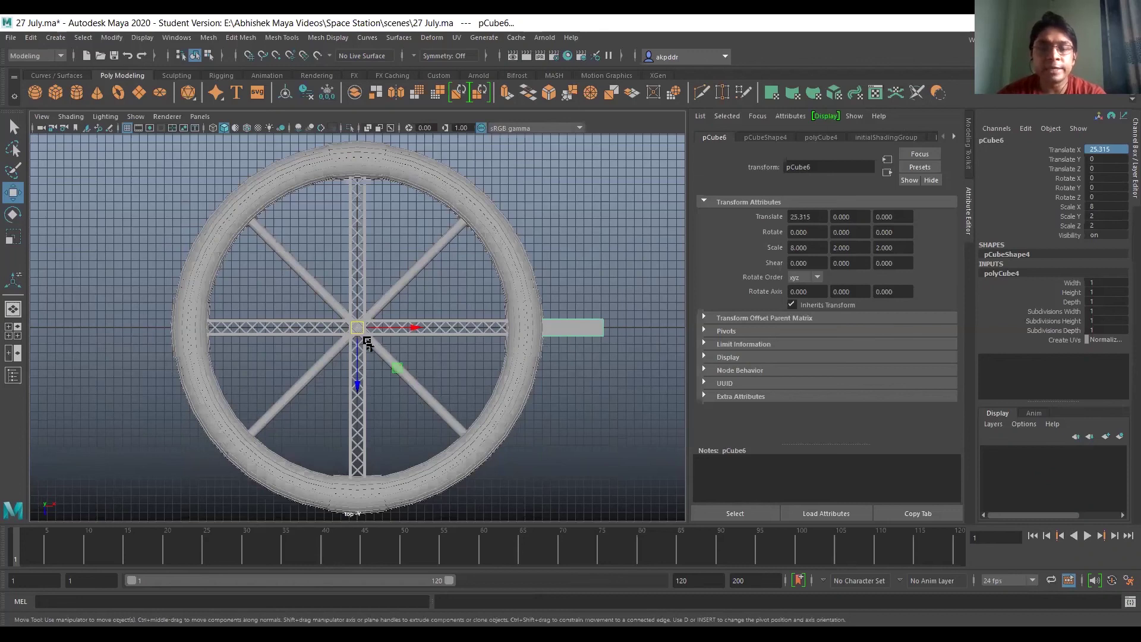
# Duplicate the outer box and set the copy's Y rotation to 90 to place it at the end of the perpendicular truss beam.
pyautogui.click(583, 340)
pyautogui.click(582, 331)
pyautogui.scroll(-1, 589, 400)
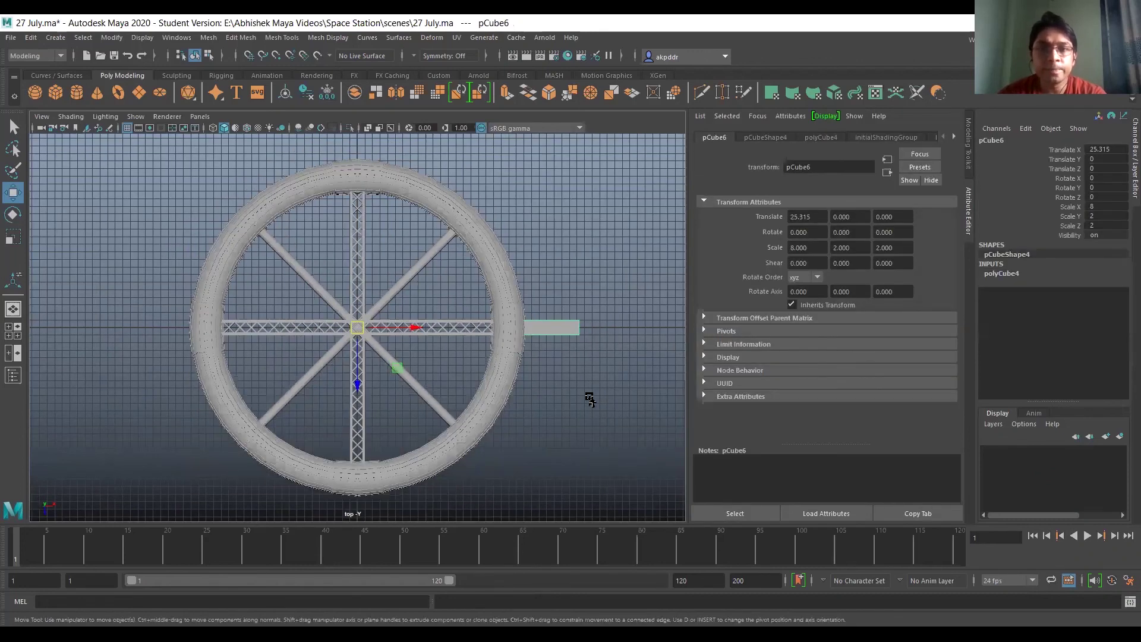
pyautogui.hotkey('ctrl', 'd')
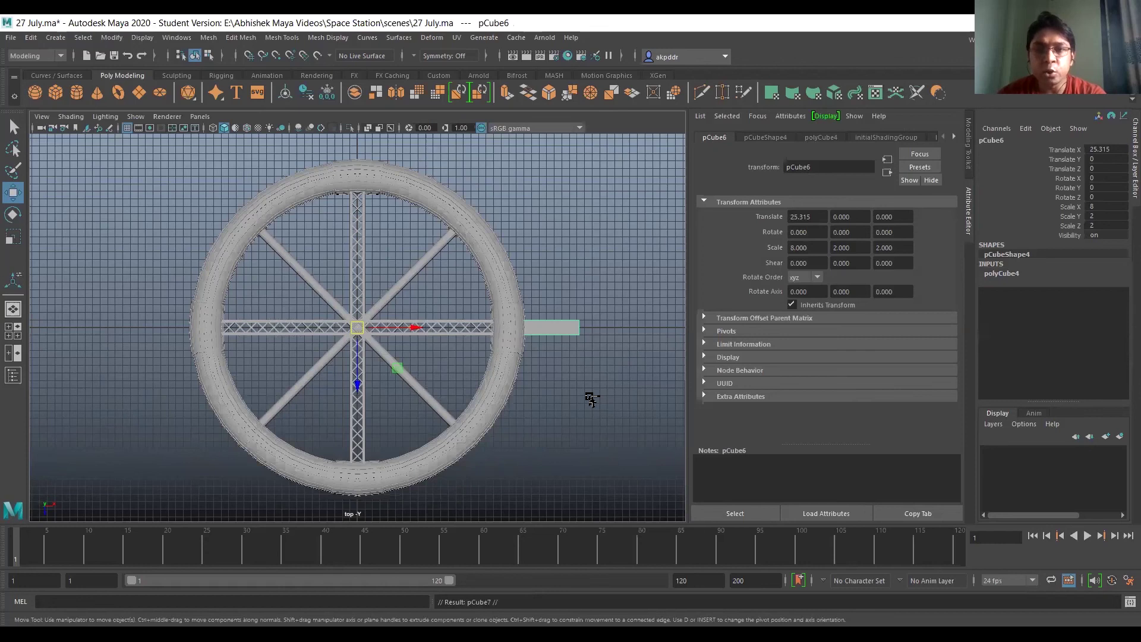
pyautogui.doubleClick(1102, 187)
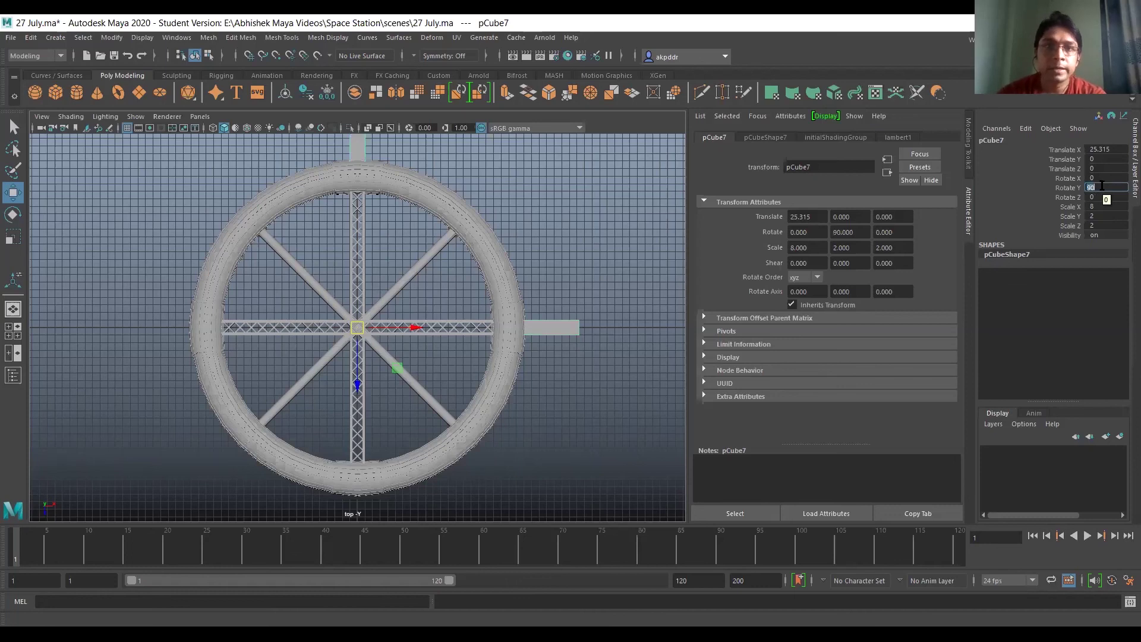
pyautogui.press('Return')
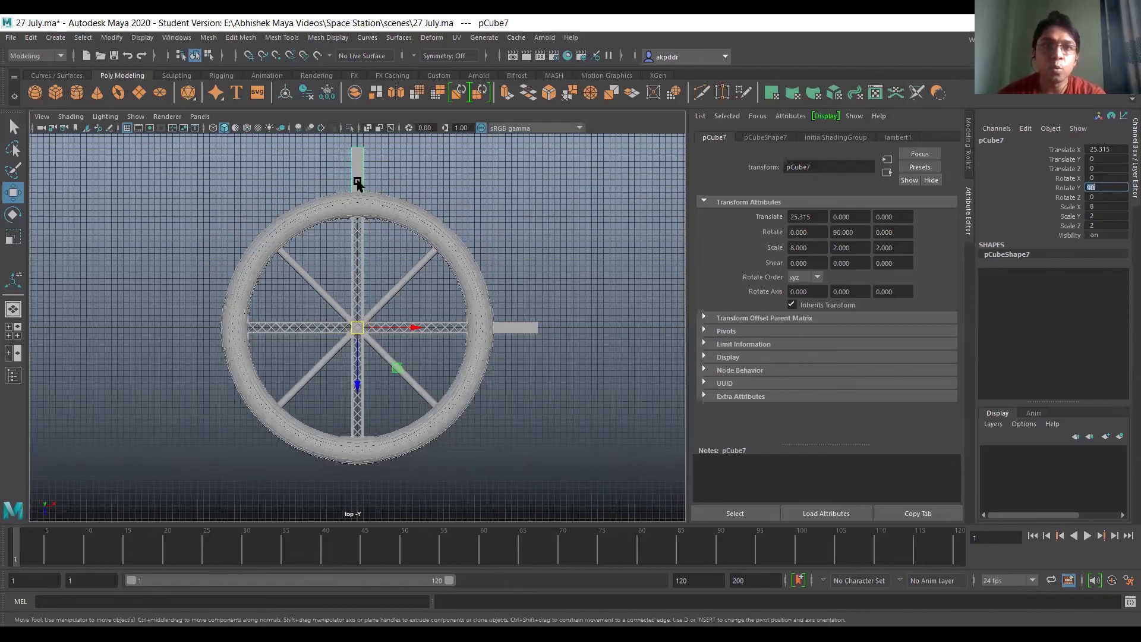
# Duplicate the original outer box and set the copy's Y rotation to -90, placing it opposite the first rotated copy.
pyautogui.click(529, 333)
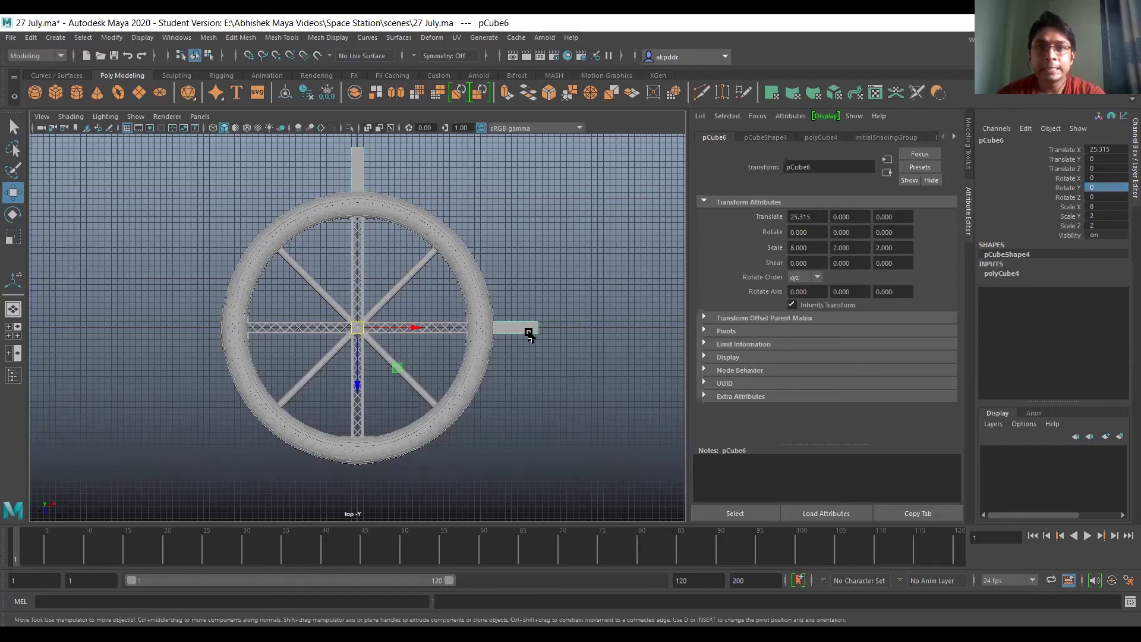
pyautogui.hotkey('ctrl', 'd')
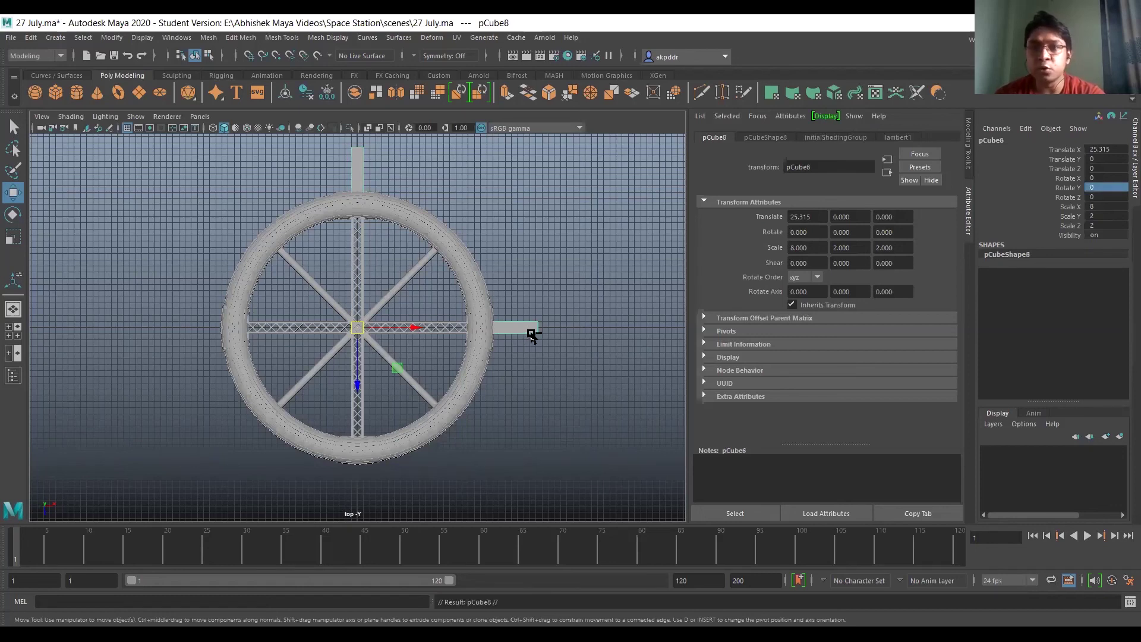
pyautogui.click(1101, 188)
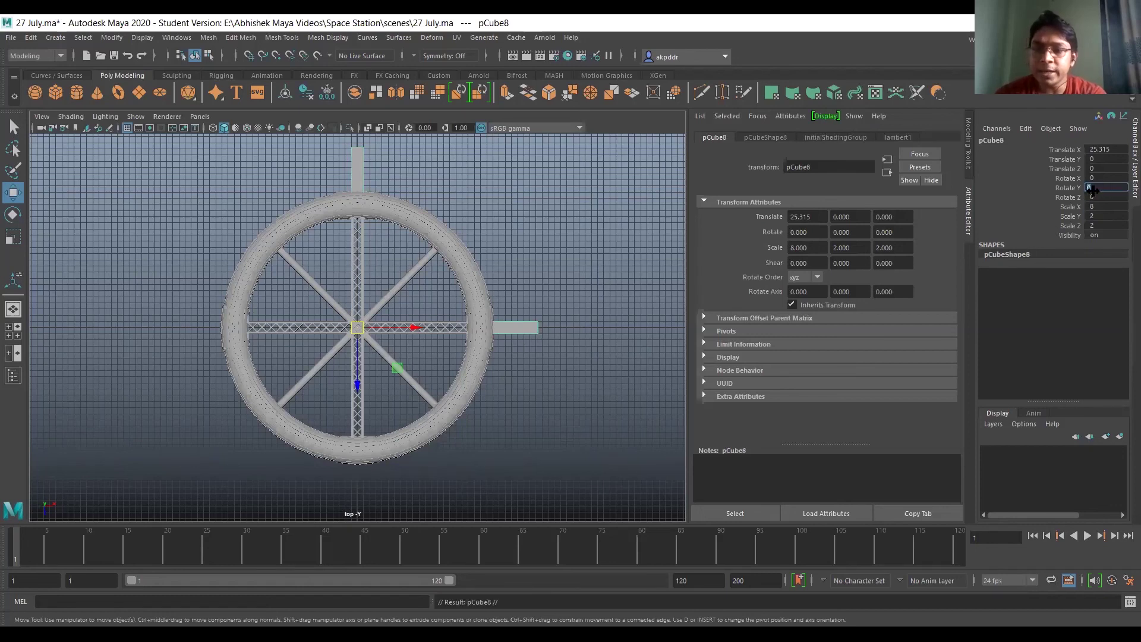
pyautogui.write('-90')
pyautogui.press('Return')
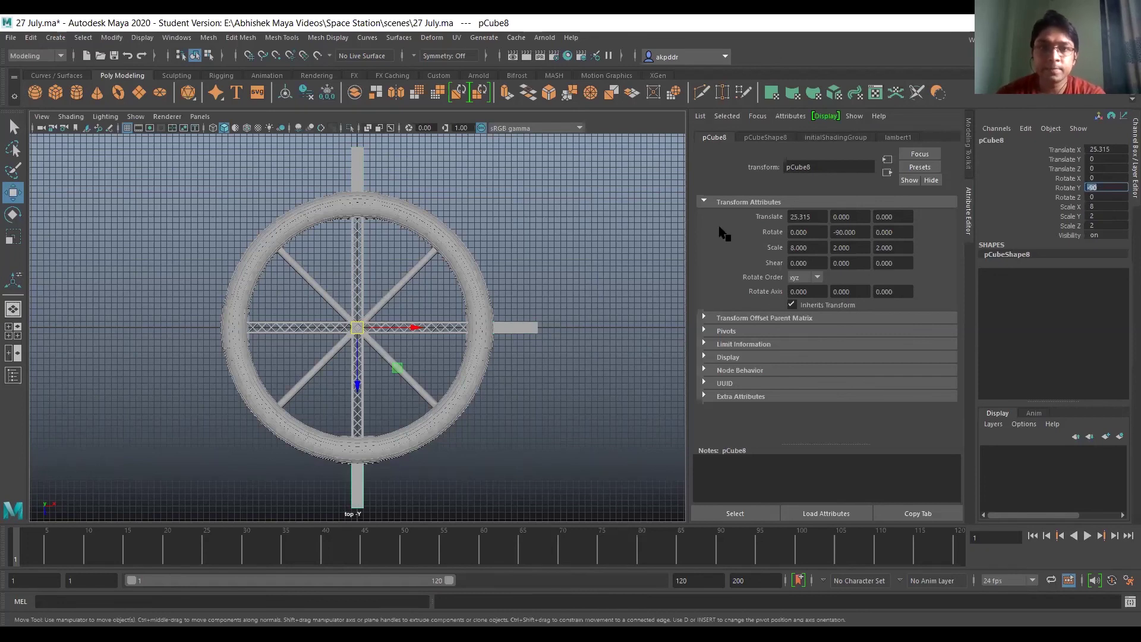
# Duplicate the original outer box once more and set the copy's Y rotation to 180, placing it on the opposite side of the ring.
pyautogui.click(515, 327)
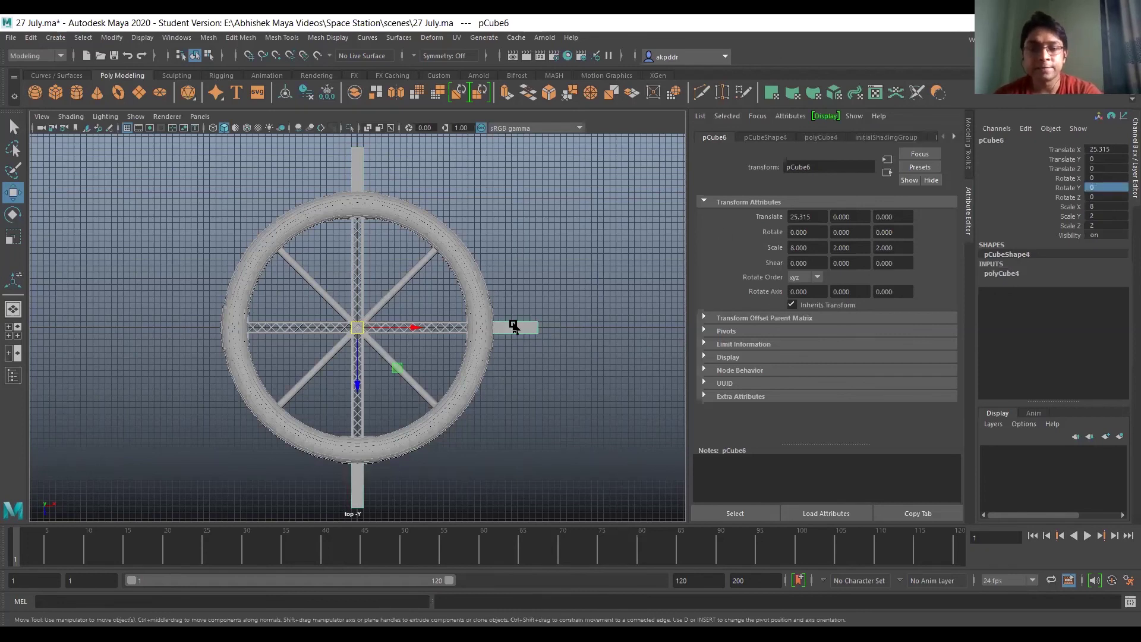
pyautogui.hotkey('ctrl', 'd')
pyautogui.click(1097, 187)
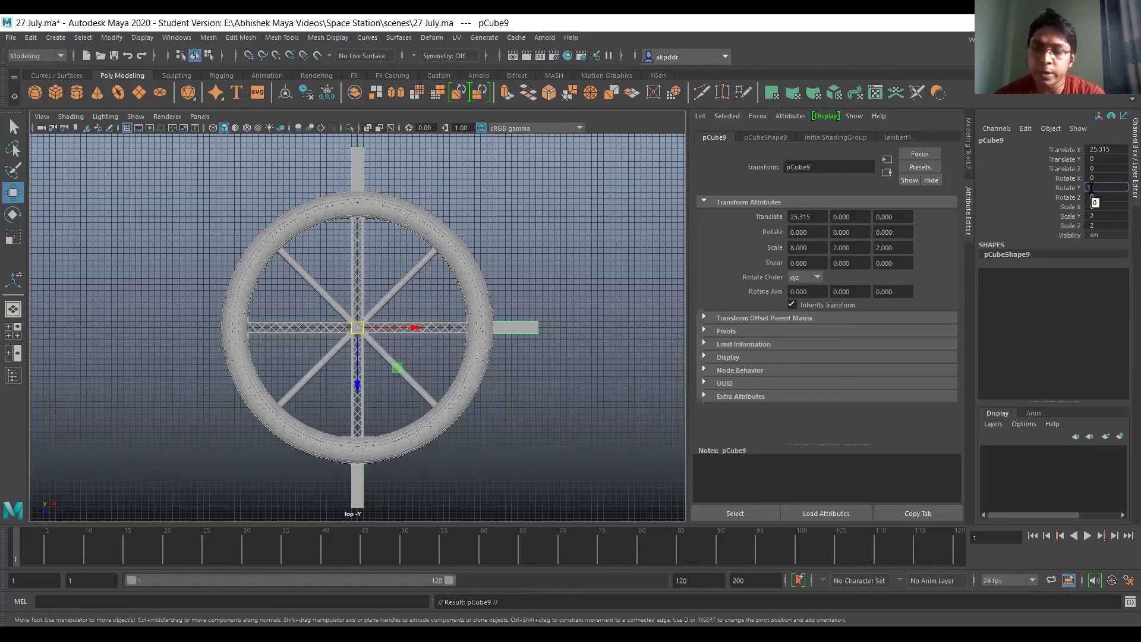
pyautogui.write('180')
pyautogui.press('Return')
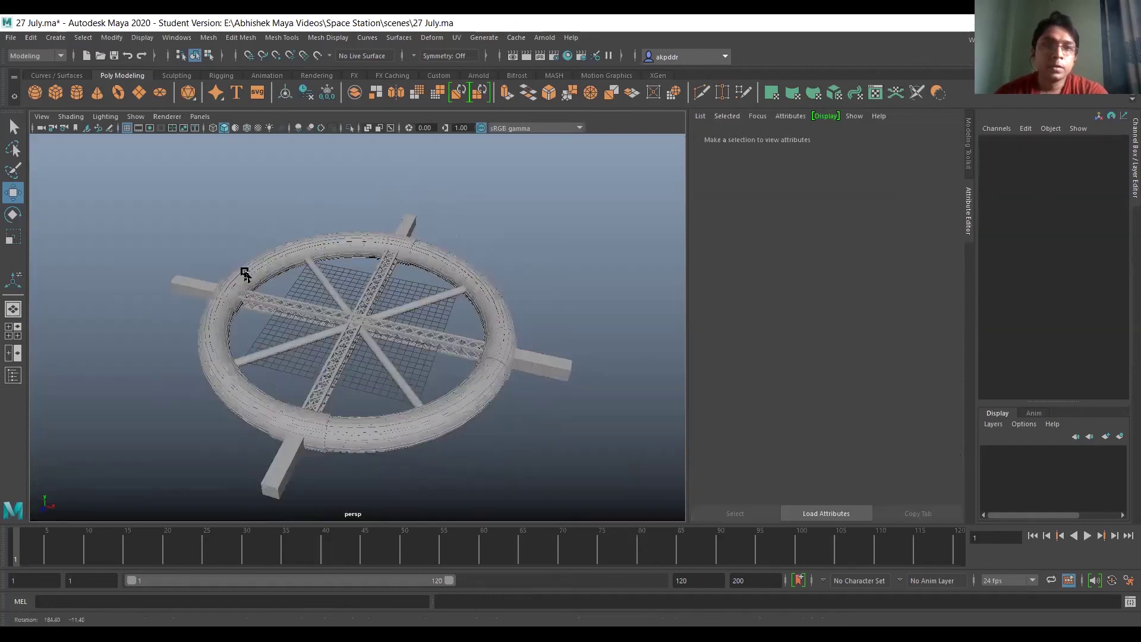
# Check the four outer boxes around the ring in perspective and save the scene, accepting the student version notice.
pyautogui.keyDown('alt'); pyautogui.moveTo(245, 273); pyautogui.dragTo(328, 268); pyautogui.keyUp('alt')
pyautogui.scroll(3, 327, 261)
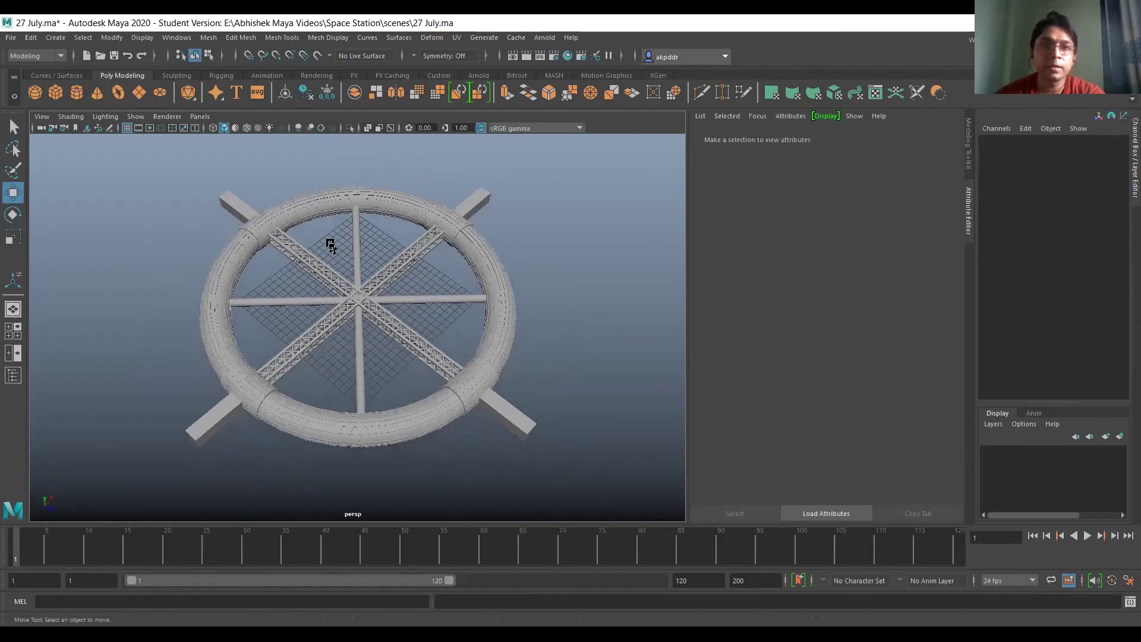
pyautogui.scroll(2, 337, 253)
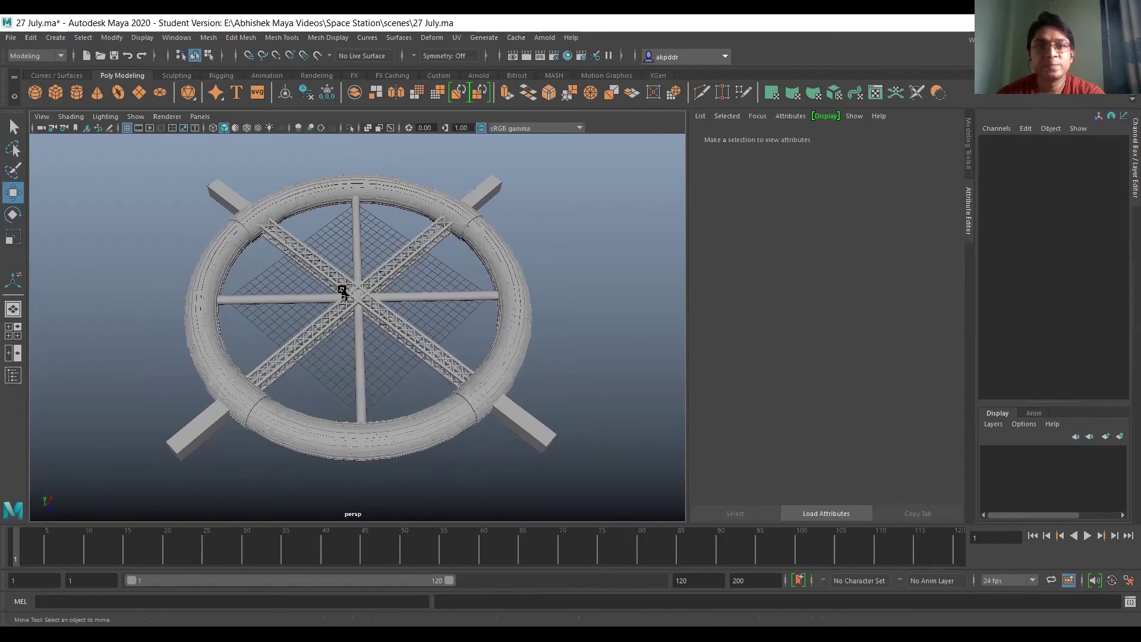
pyautogui.keyDown('alt'); pyautogui.moveTo(294, 379); pyautogui.dragTo(334, 381); pyautogui.keyUp('alt')
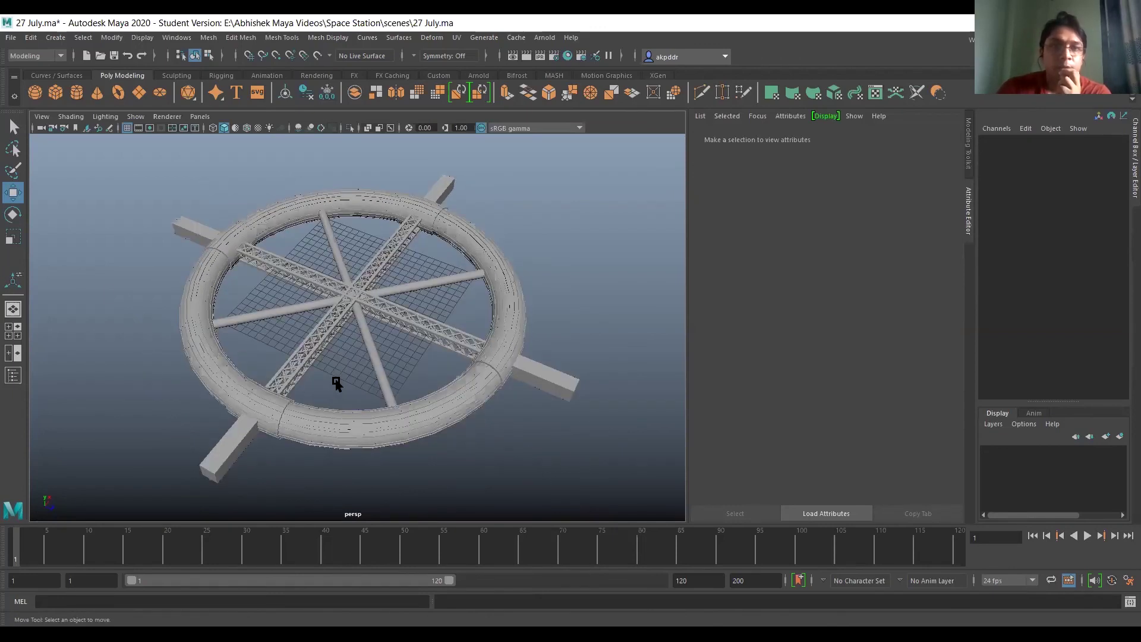
pyautogui.press('q')
pyautogui.hotkey('ctrl', 's')
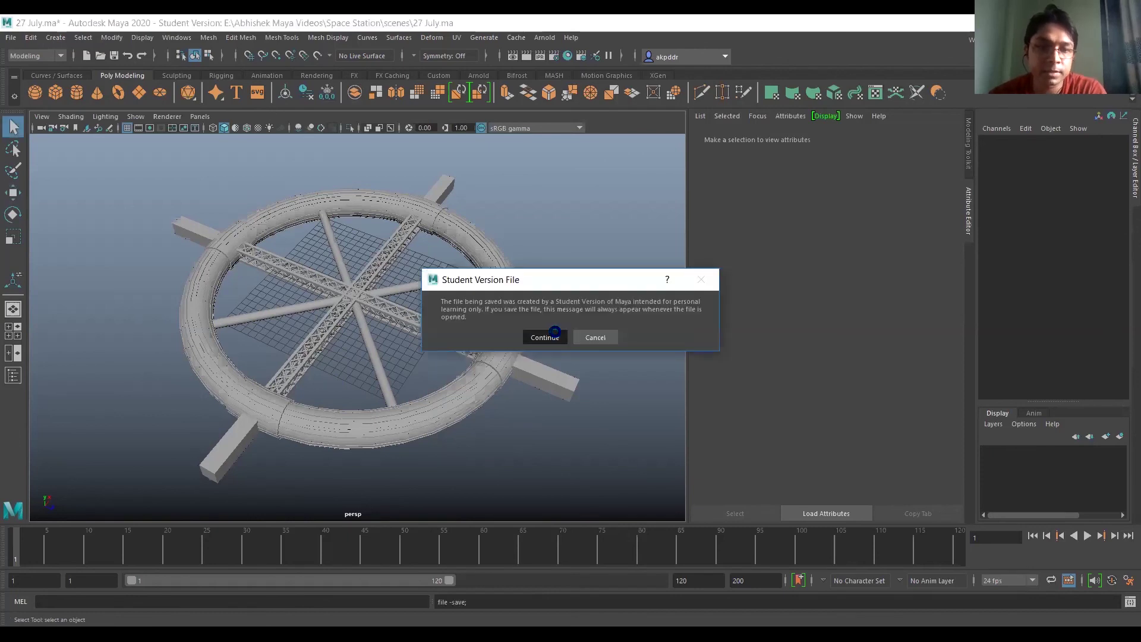
pyautogui.click(553, 334)
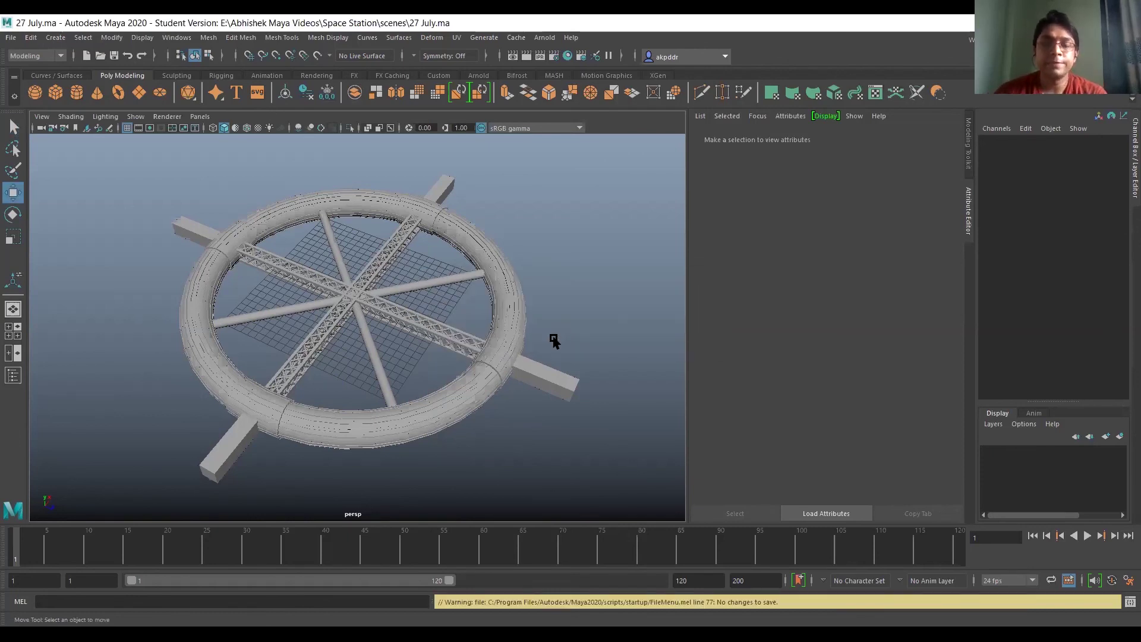